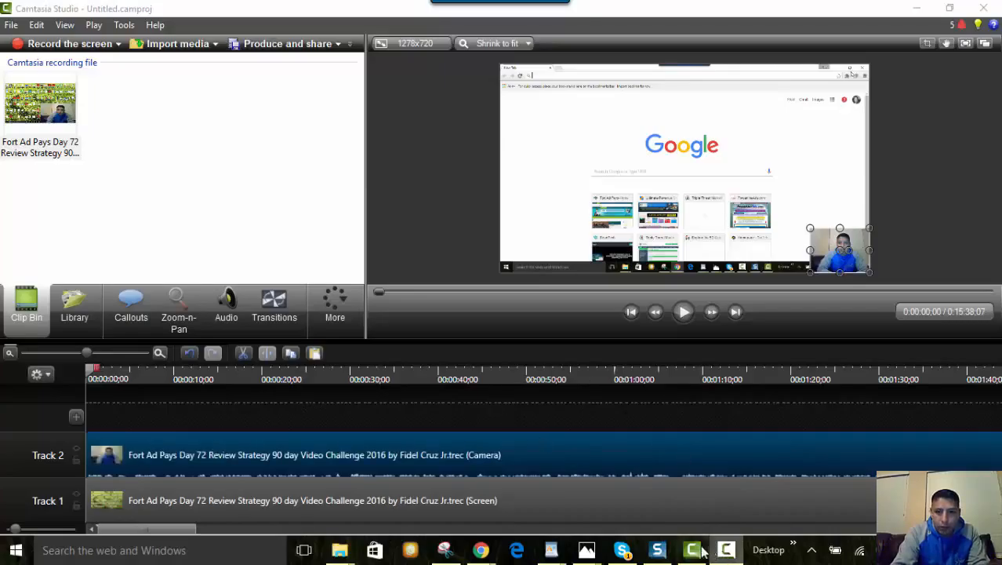
Bring up the active screen recorder's window to view its recording status, and minimize it again
{"action": "mouse_move", "coordinate": [696, 552]}
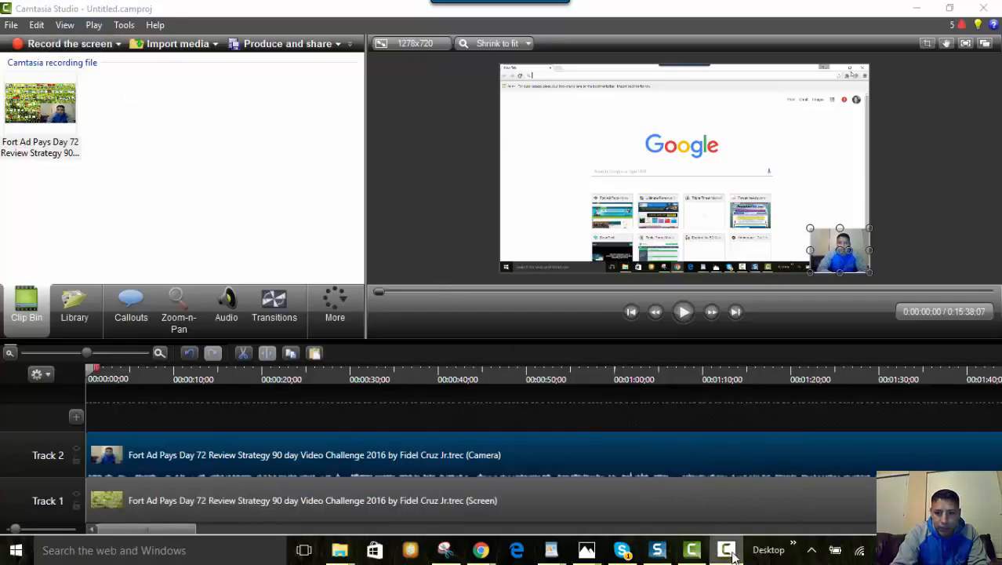
{"action": "mouse_move", "coordinate": [734, 555]}
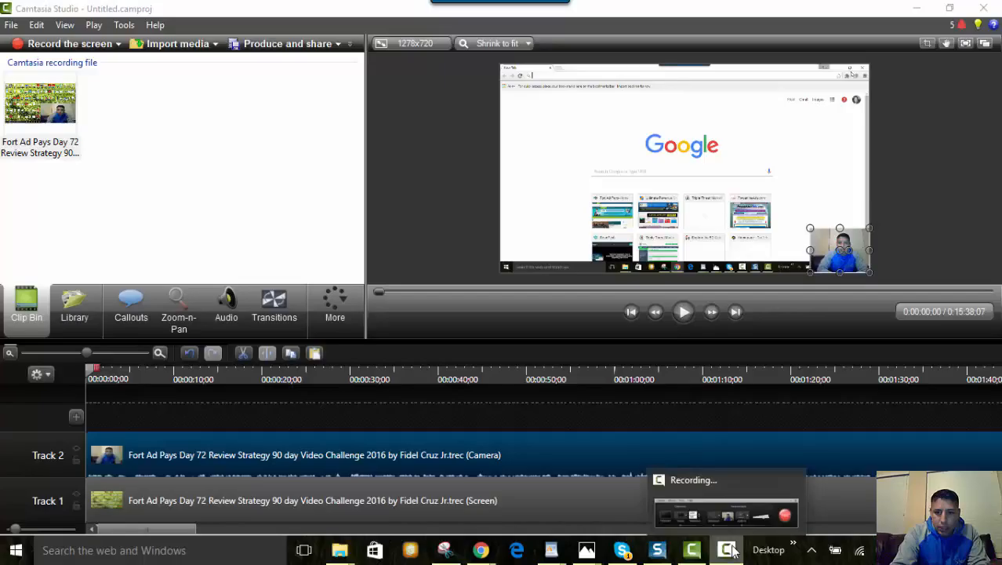
{"action": "left_click", "coordinate": [727, 551]}
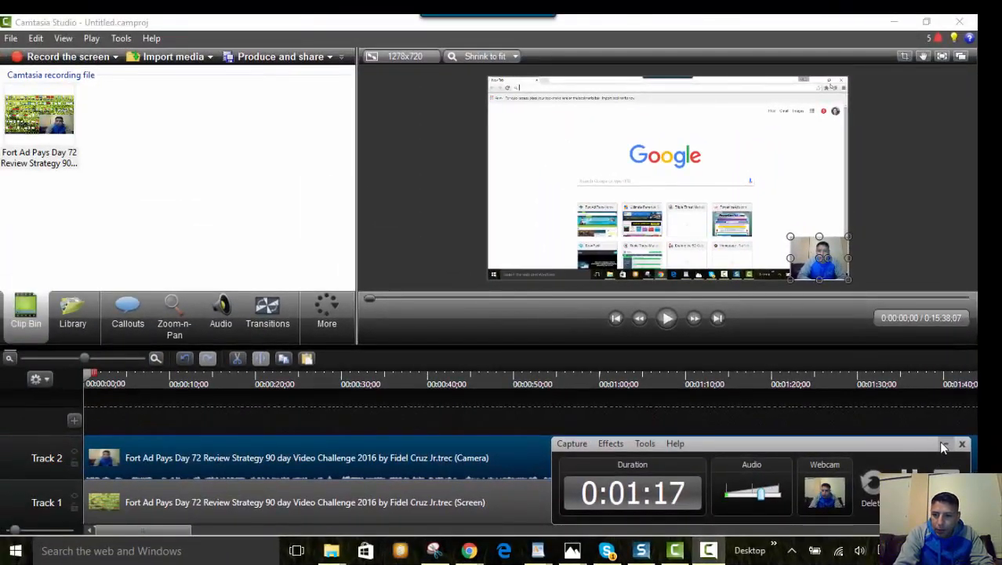
{"action": "left_click", "coordinate": [949, 444]}
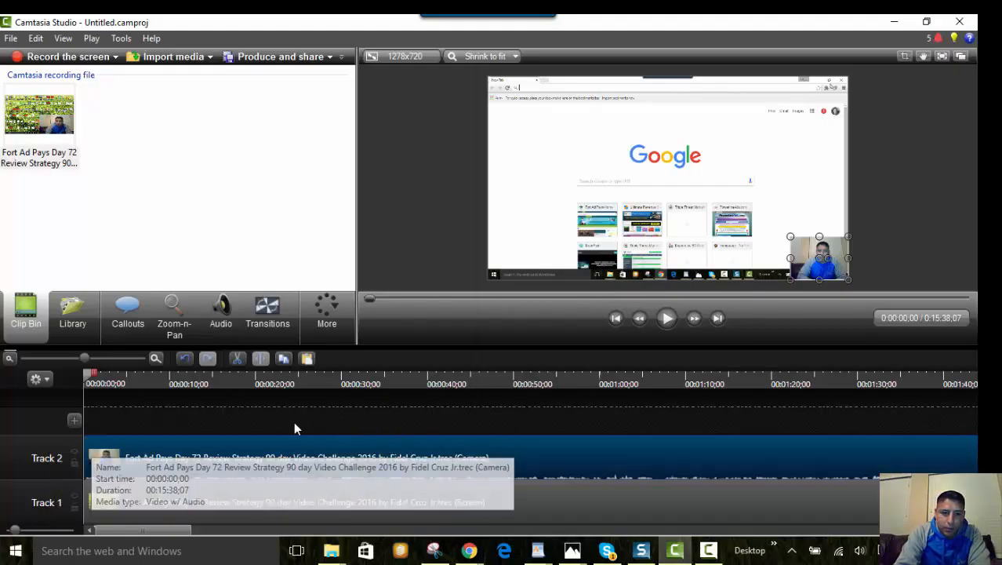
Select a timeline range from about 0:00:05;20 to 0:00:13;22 and shorten its end to about 0:00:08;23
{"action": "left_click", "coordinate": [94, 381]}
{"action": "left_click_drag", "start_coordinate": [93, 382], "coordinate": [132, 382]}
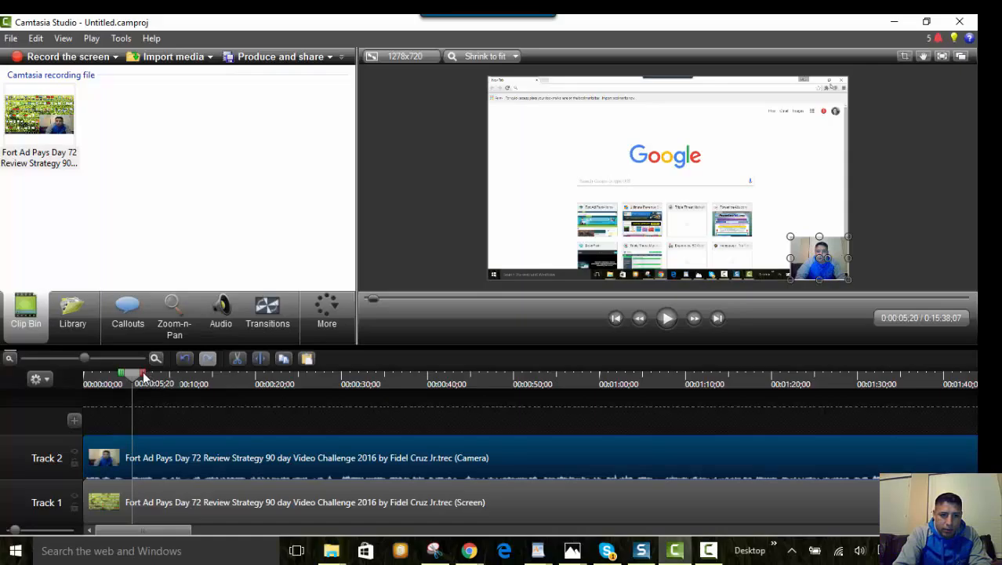
{"action": "left_click_drag", "start_coordinate": [144, 378], "coordinate": [212, 381]}
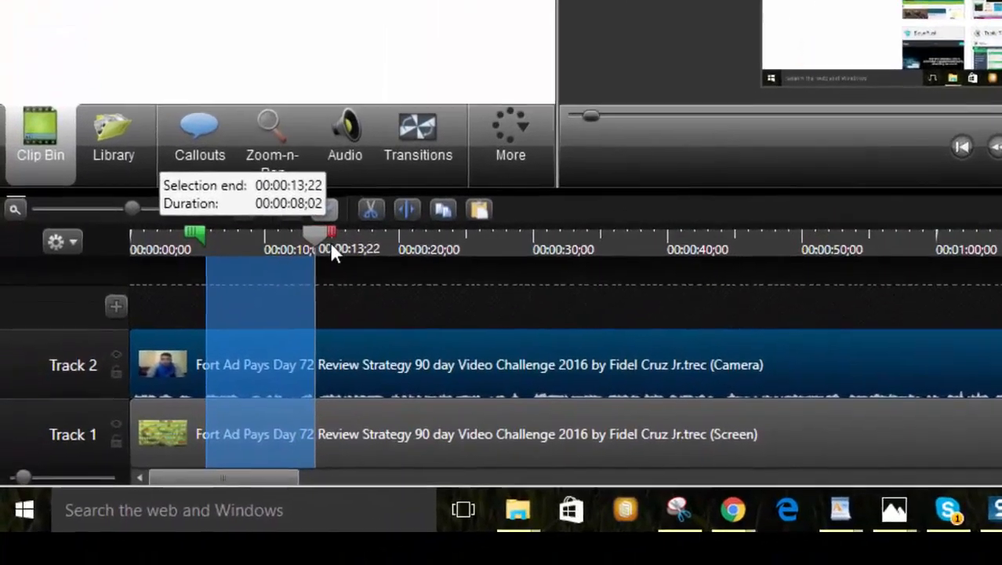
{"action": "left_click_drag", "start_coordinate": [331, 243], "coordinate": [307, 254]}
{"action": "left_click_drag", "start_coordinate": [344, 215], "coordinate": [295, 216]}
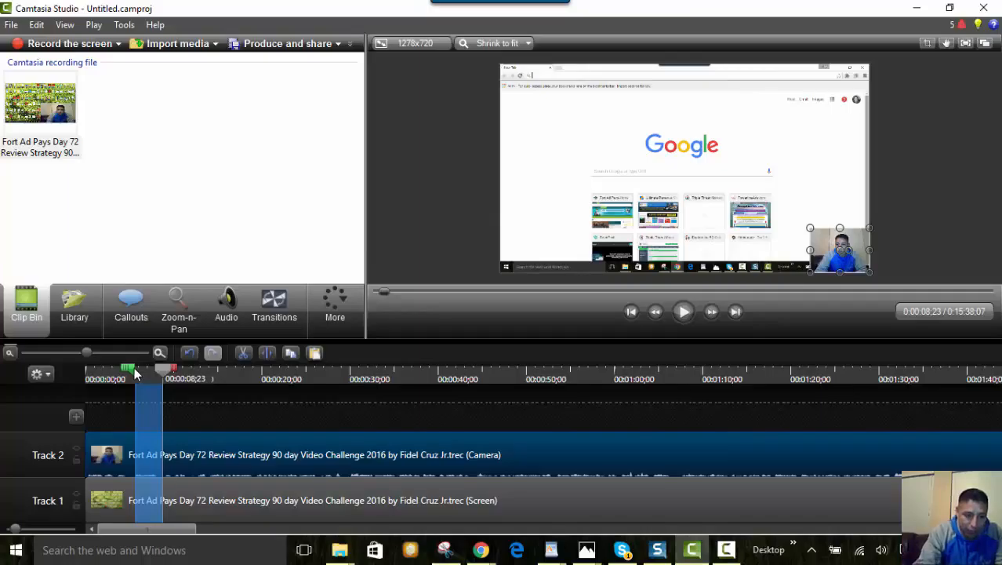
Collapse the timeline selection and return the playhead to the start of the project
{"action": "left_click_drag", "start_coordinate": [135, 374], "coordinate": [75, 361]}
{"action": "left_click_drag", "start_coordinate": [162, 367], "coordinate": [81, 359]}
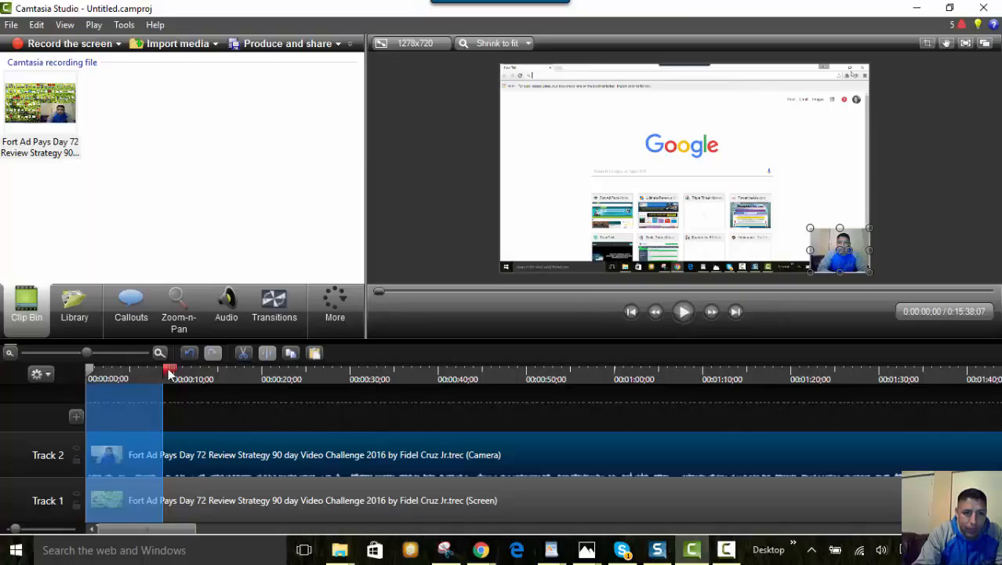
{"action": "left_click_drag", "start_coordinate": [170, 374], "coordinate": [89, 369]}
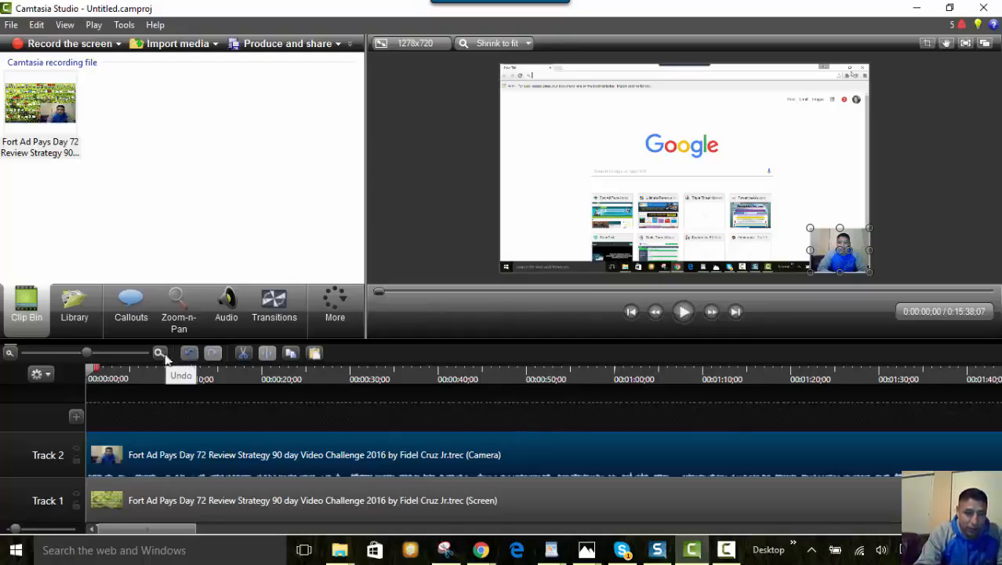
Try a Zoom-n-Pan framing on a smaller part of the screen at the start, and restore the full frame
{"action": "left_click_drag", "start_coordinate": [89, 355], "coordinate": [118, 353]}
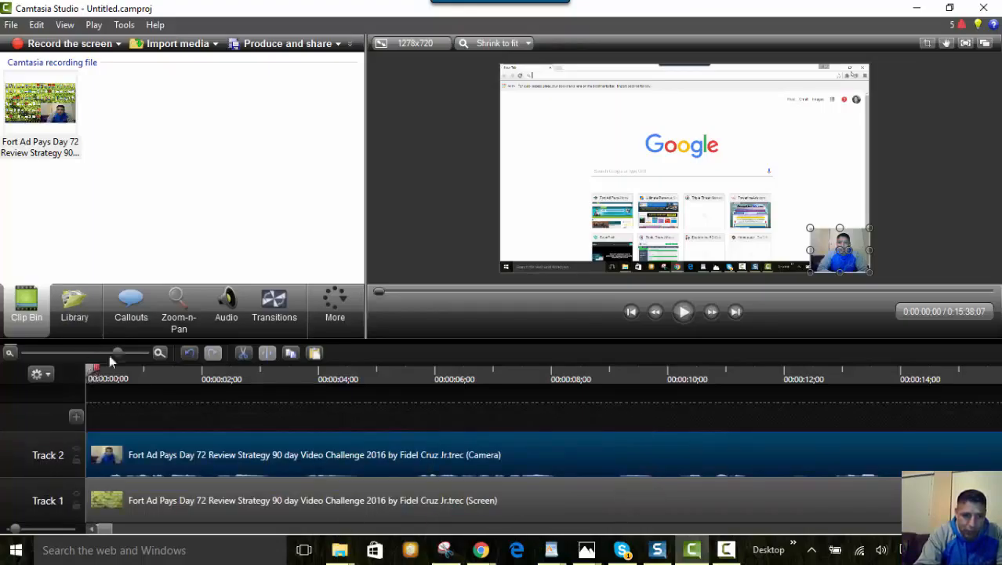
{"action": "left_click_drag", "start_coordinate": [118, 354], "coordinate": [85, 355]}
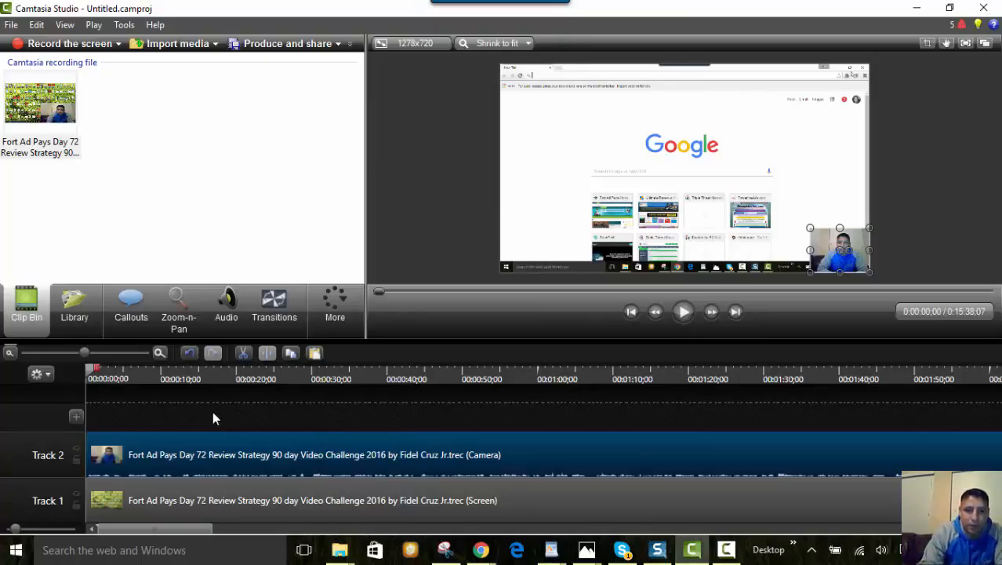
{"action": "left_click", "coordinate": [177, 311]}
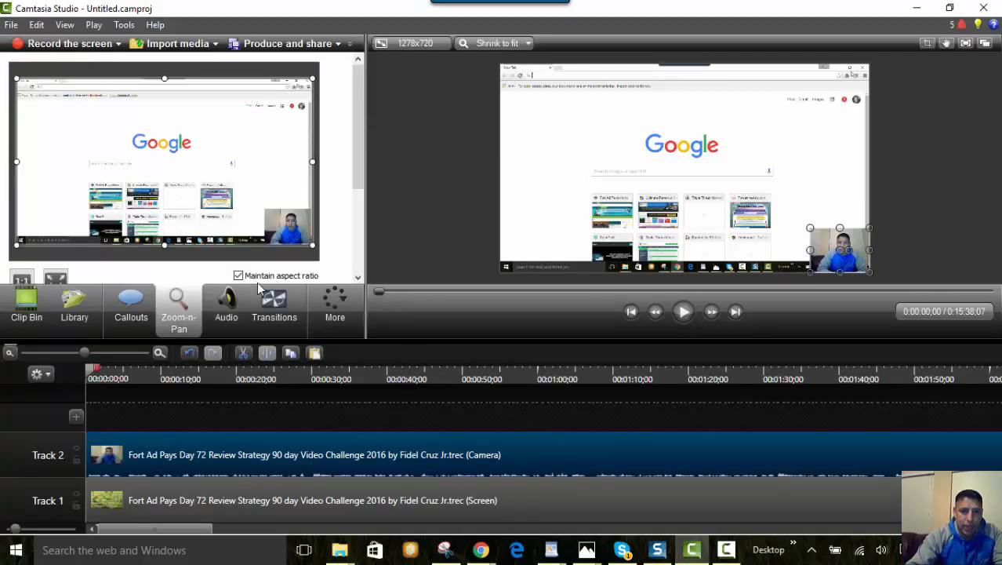
{"action": "left_click_drag", "start_coordinate": [313, 246], "coordinate": [279, 229]}
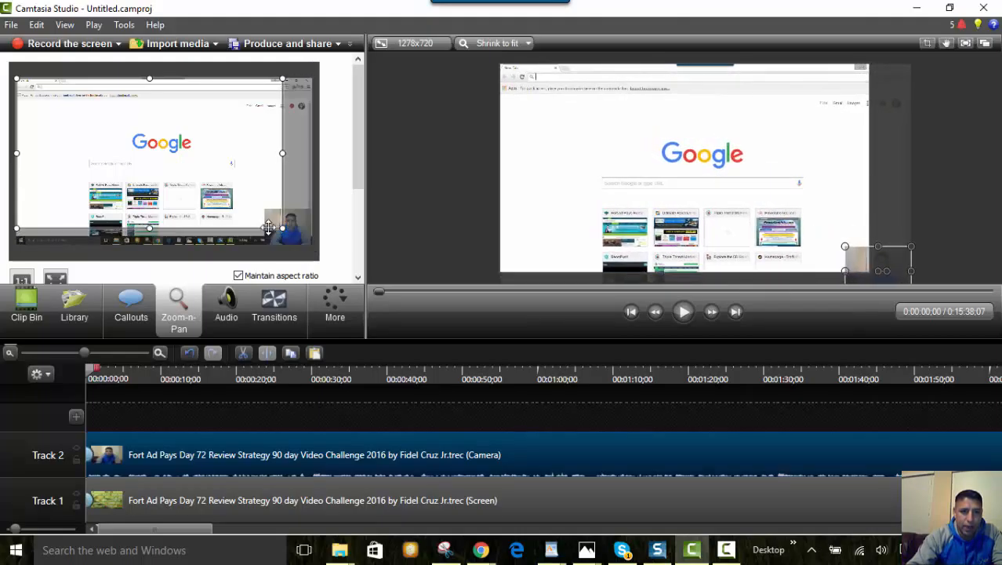
{"action": "left_click_drag", "start_coordinate": [243, 199], "coordinate": [255, 210]}
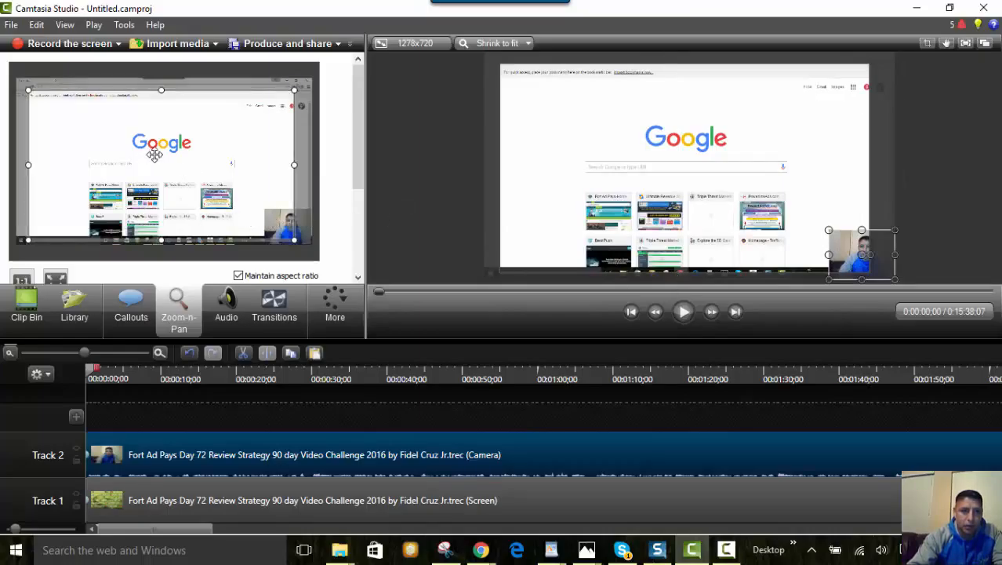
{"action": "left_click_drag", "start_coordinate": [149, 146], "coordinate": [103, 128]}
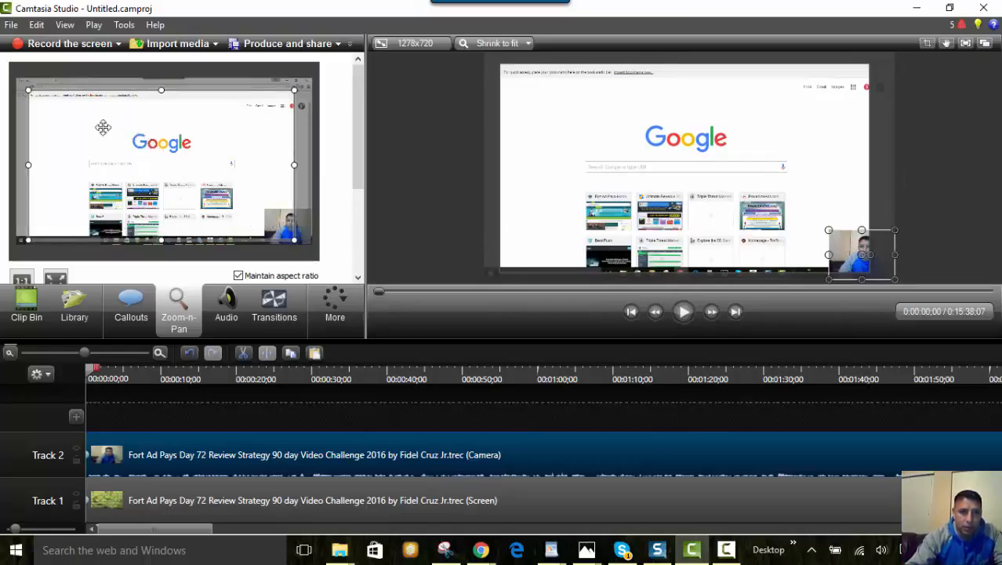
{"action": "left_click_drag", "start_coordinate": [283, 229], "coordinate": [314, 245]}
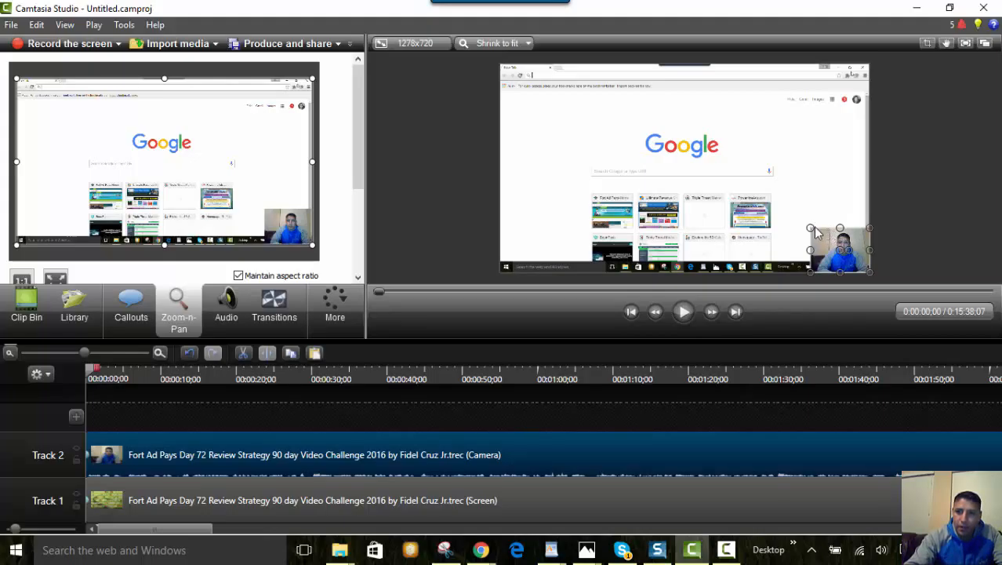
Enlarge the webcam overlay to about a third of the canvas width and preview the video to about 12 seconds
{"action": "left_click_drag", "start_coordinate": [809, 227], "coordinate": [826, 249]}
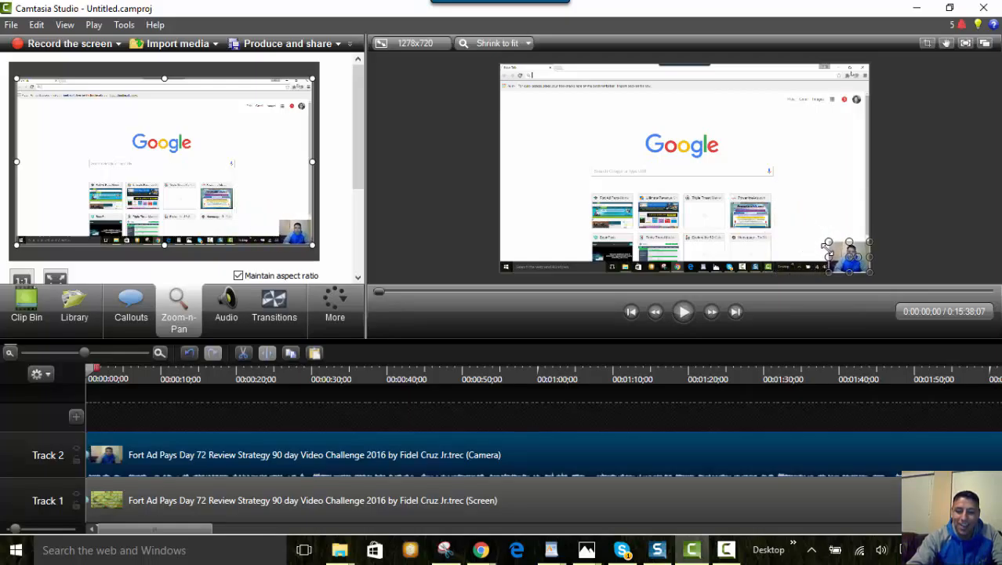
{"action": "left_click_drag", "start_coordinate": [825, 237], "coordinate": [742, 188]}
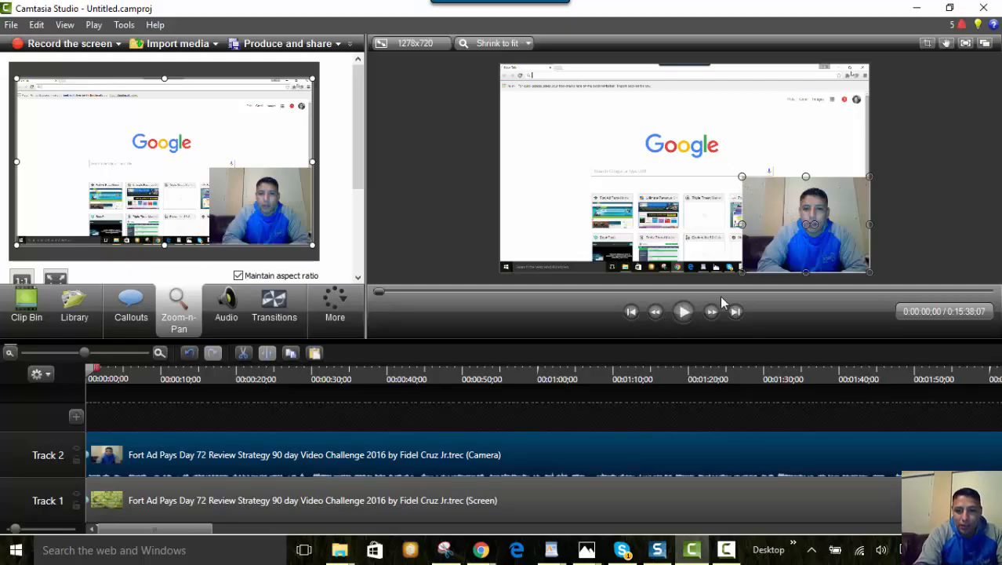
{"action": "left_click", "coordinate": [684, 312]}
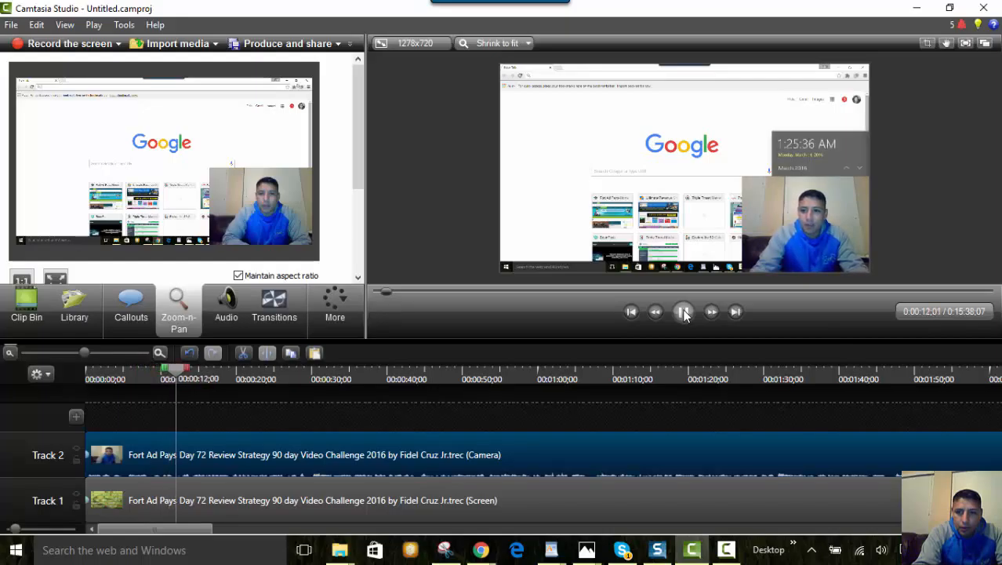
{"action": "left_click", "coordinate": [684, 311]}
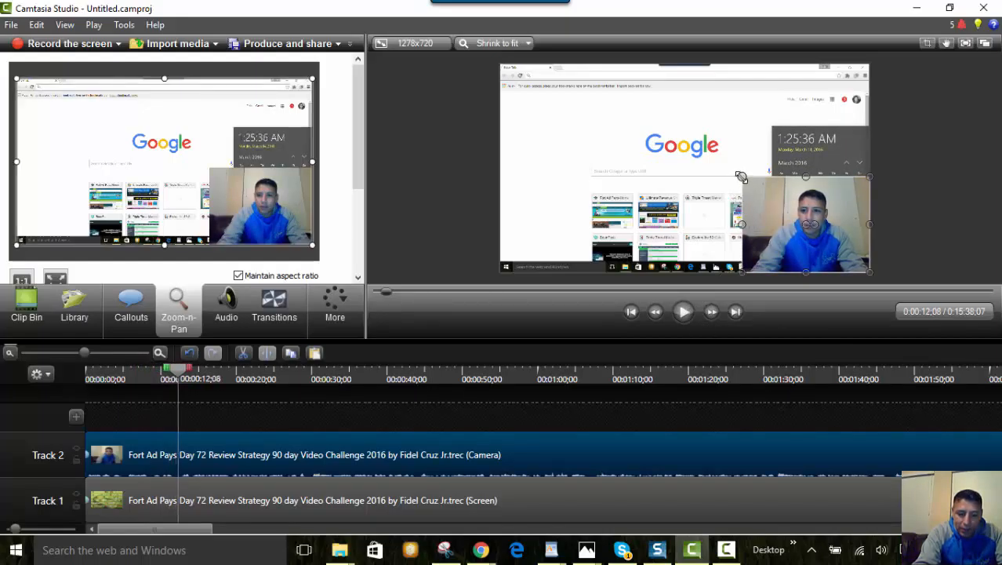
Shrink the webcam overlay in the canvas corner to uncover the calendar, and preview the video to about 25 seconds
{"action": "left_click_drag", "start_coordinate": [742, 177], "coordinate": [803, 248]}
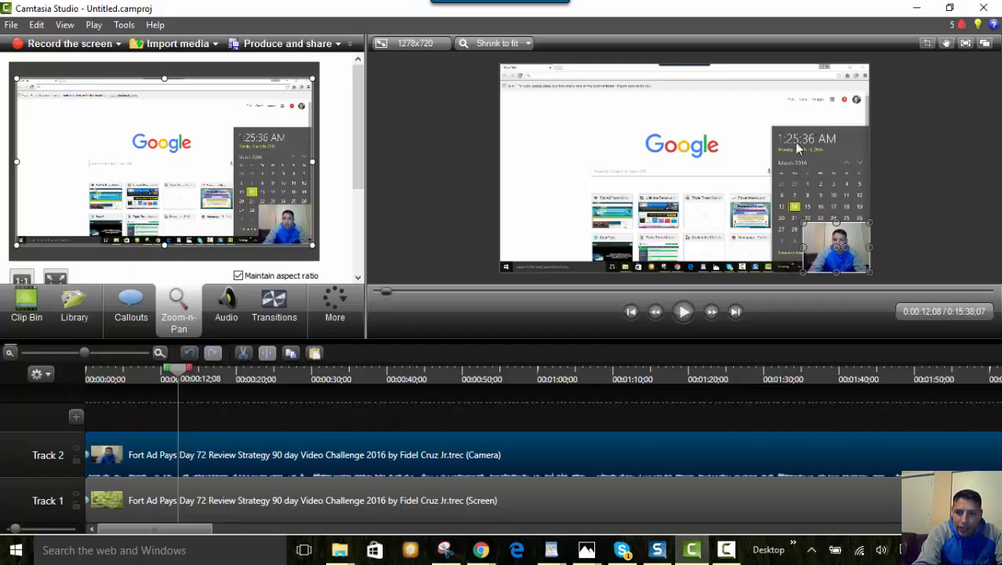
{"action": "left_click", "coordinate": [684, 313]}
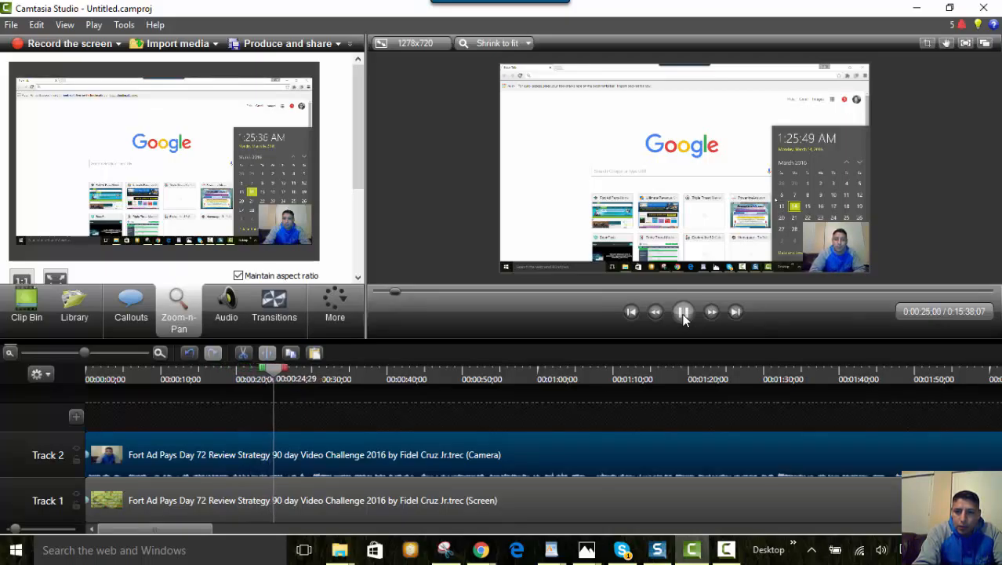
{"action": "left_click", "coordinate": [684, 313]}
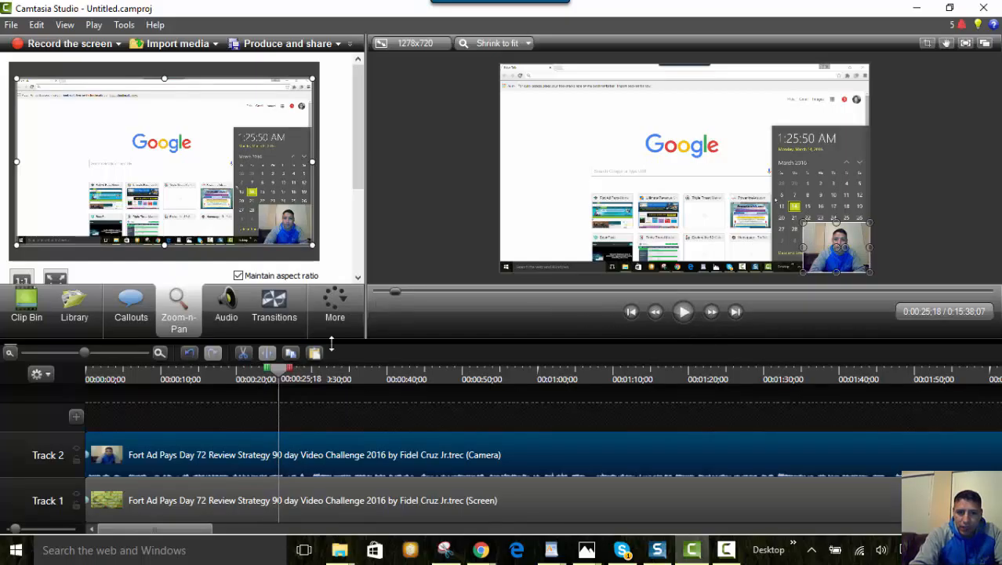
At 0:01:19;13, add a slight Zoom-n-Pan zoom and enlarge the webcam overlay to about a third of the canvas width
{"action": "left_click_drag", "start_coordinate": [278, 369], "coordinate": [684, 428]}
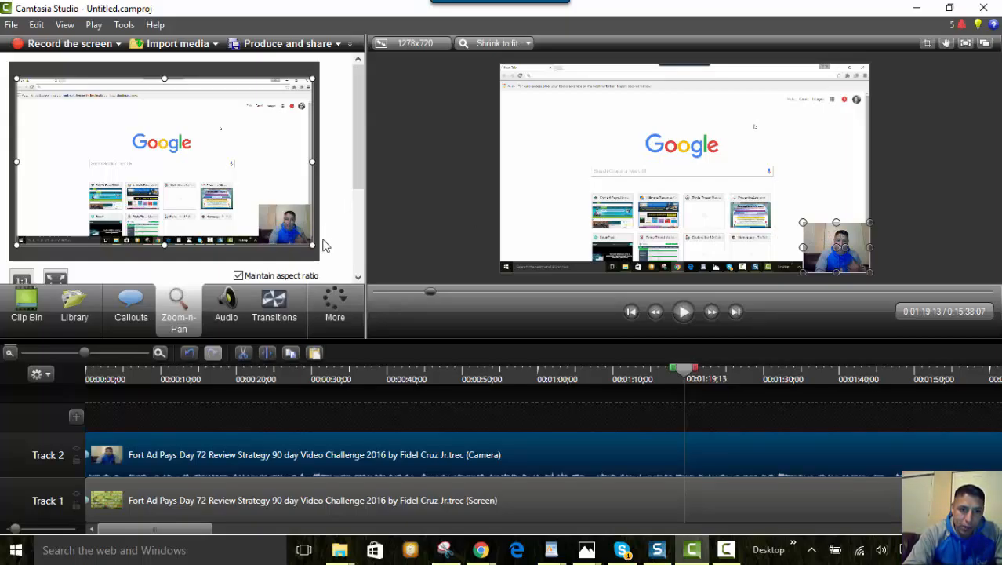
{"action": "left_click_drag", "start_coordinate": [312, 245], "coordinate": [310, 243]}
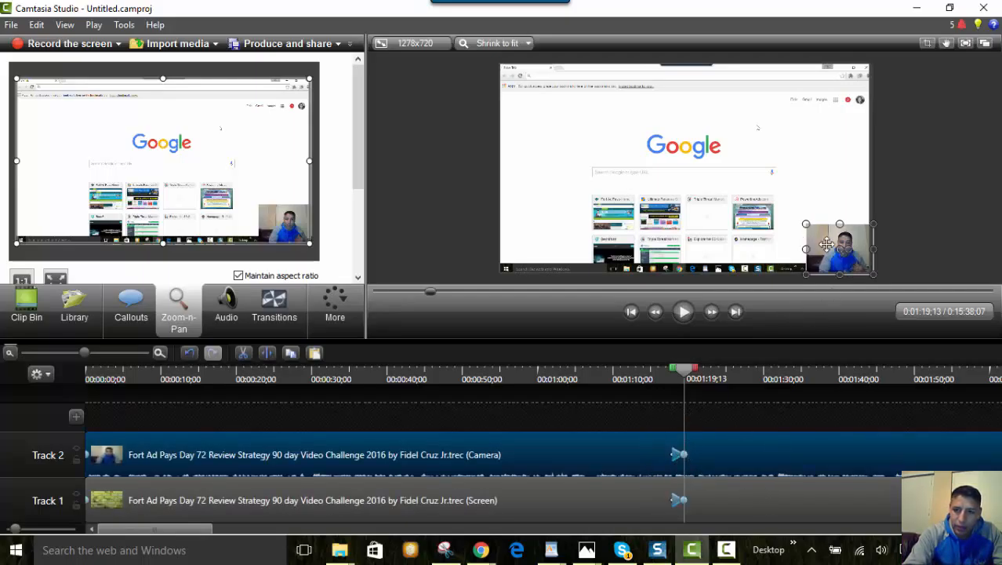
{"action": "left_click_drag", "start_coordinate": [808, 222], "coordinate": [750, 205]}
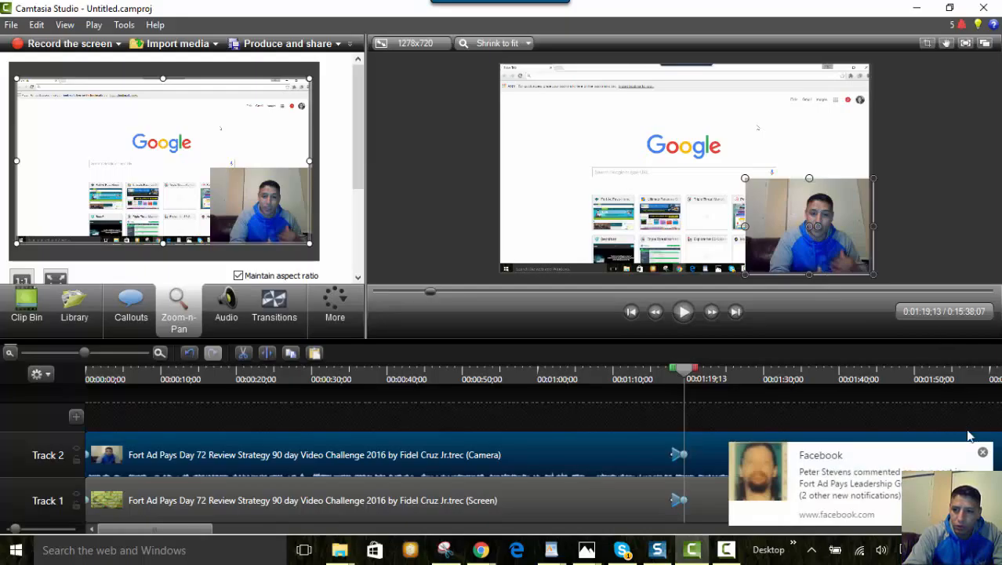
{"action": "left_click", "coordinate": [984, 454]}
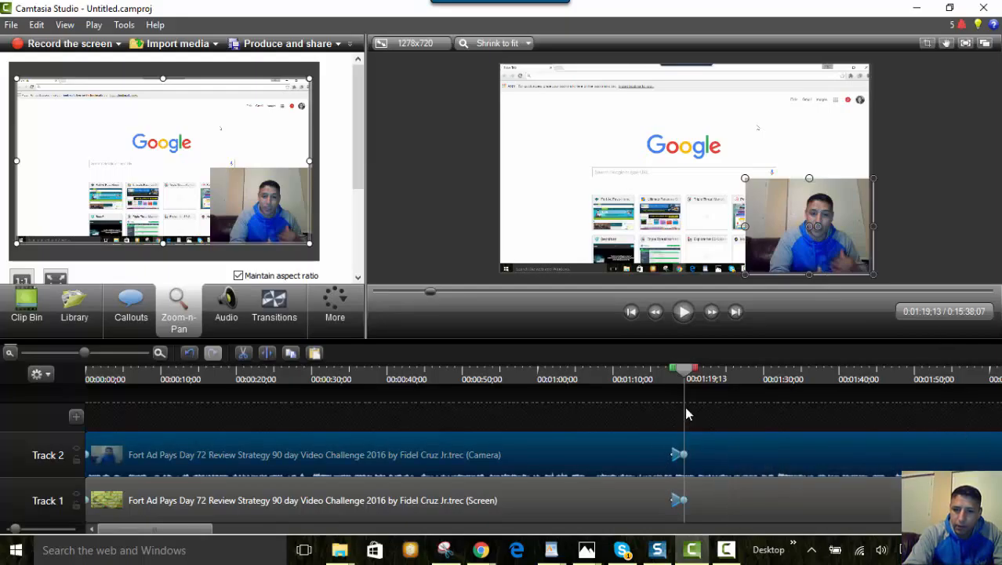
Preview the webcam enlargement by playing the video through the new animation to about 0:01:21
{"action": "left_click_drag", "start_coordinate": [684, 373], "coordinate": [643, 374]}
{"action": "left_click", "coordinate": [685, 311]}
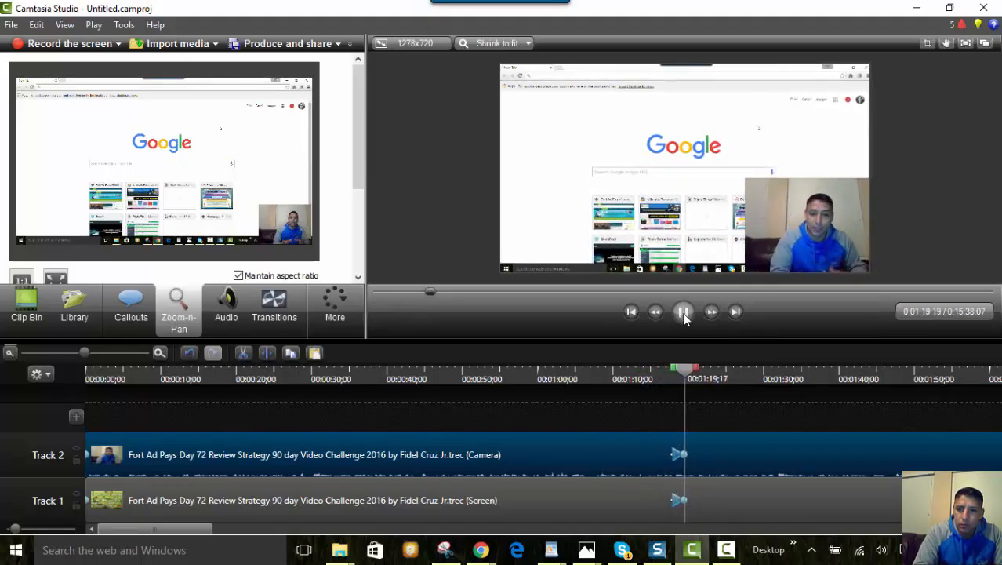
{"action": "left_click", "coordinate": [683, 312]}
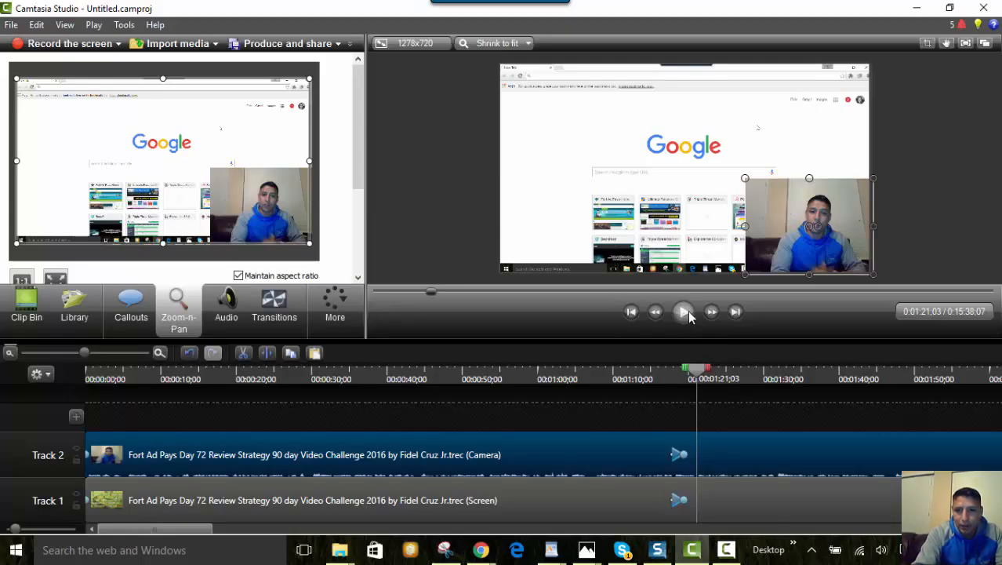
Move the enlarged webcam overlay slightly up and inward so it sits just above the recorded taskbar
{"action": "right_click", "coordinate": [786, 224]}
{"action": "left_click", "coordinate": [773, 229]}
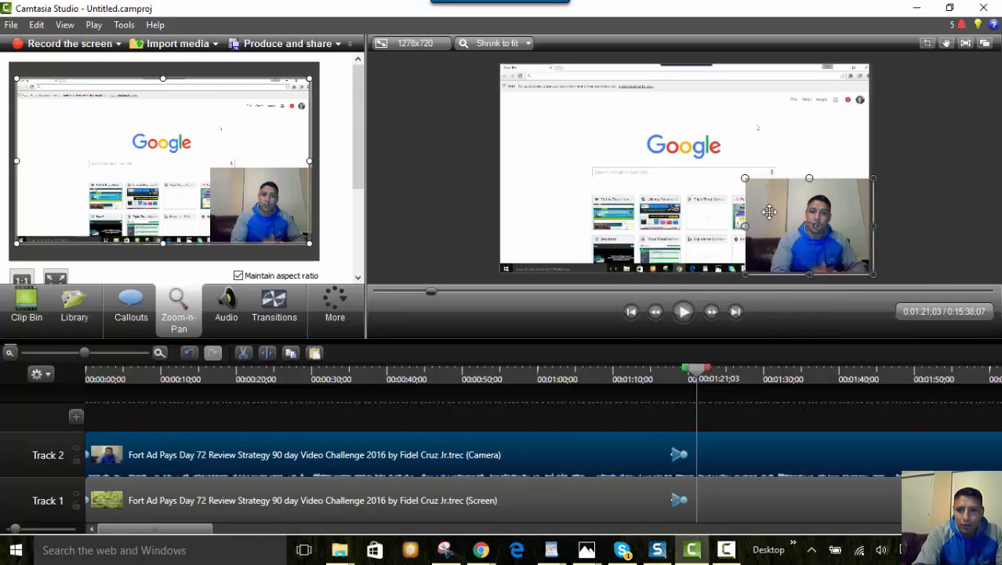
{"action": "mouse_move", "coordinate": [765, 212]}
{"action": "left_mouse_down"}
{"action": "mouse_move", "coordinate": [539, 207]}
{"action": "mouse_move", "coordinate": [638, 195]}
{"action": "mouse_move", "coordinate": [641, 157]}
{"action": "mouse_move", "coordinate": [763, 200]}
{"action": "left_mouse_up"}
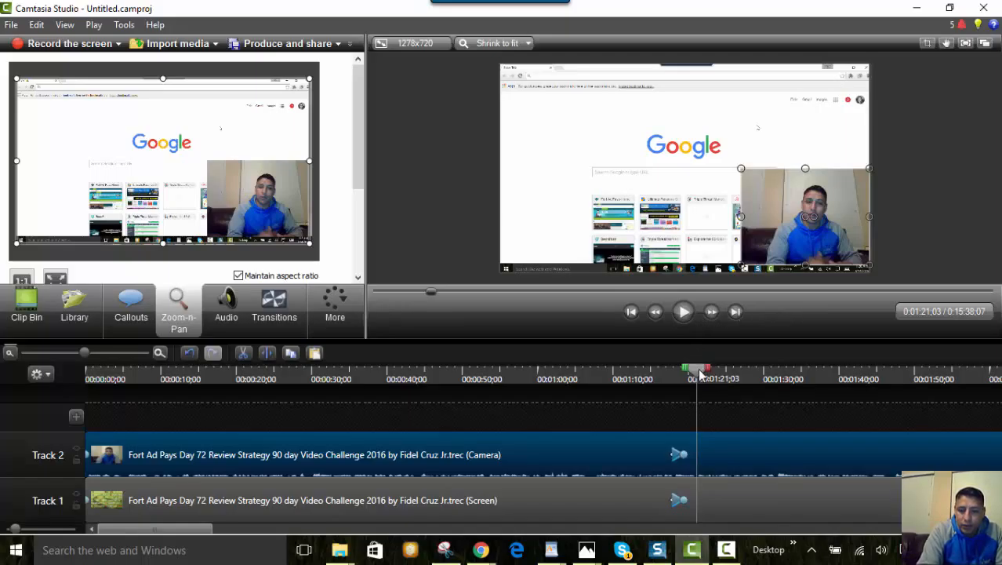
Move the playhead to 0:01:49;11 and lower the audio volume of the camera clip on Track 2
{"action": "left_click_drag", "start_coordinate": [705, 367], "coordinate": [910, 375]}
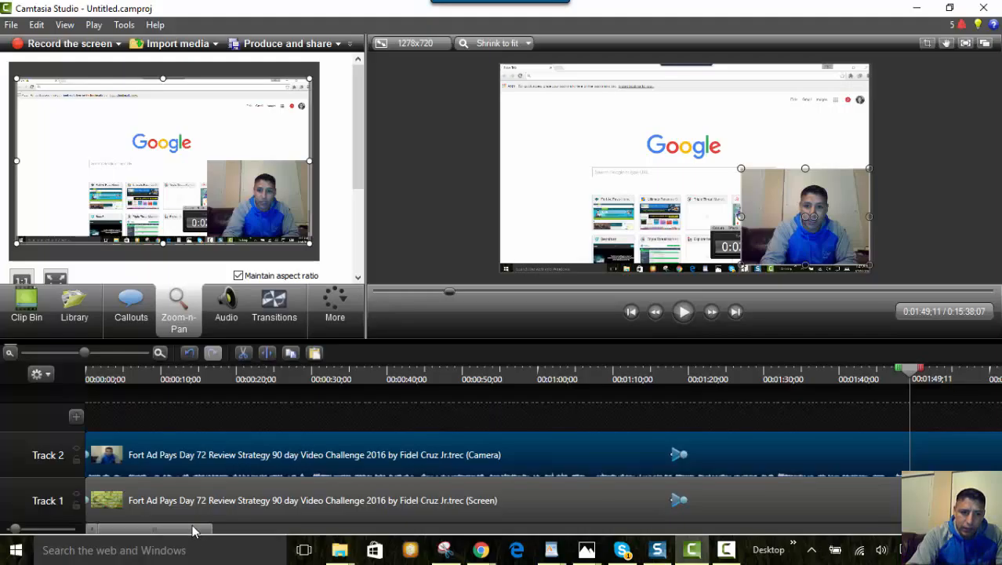
{"action": "left_click_drag", "start_coordinate": [194, 532], "coordinate": [246, 518]}
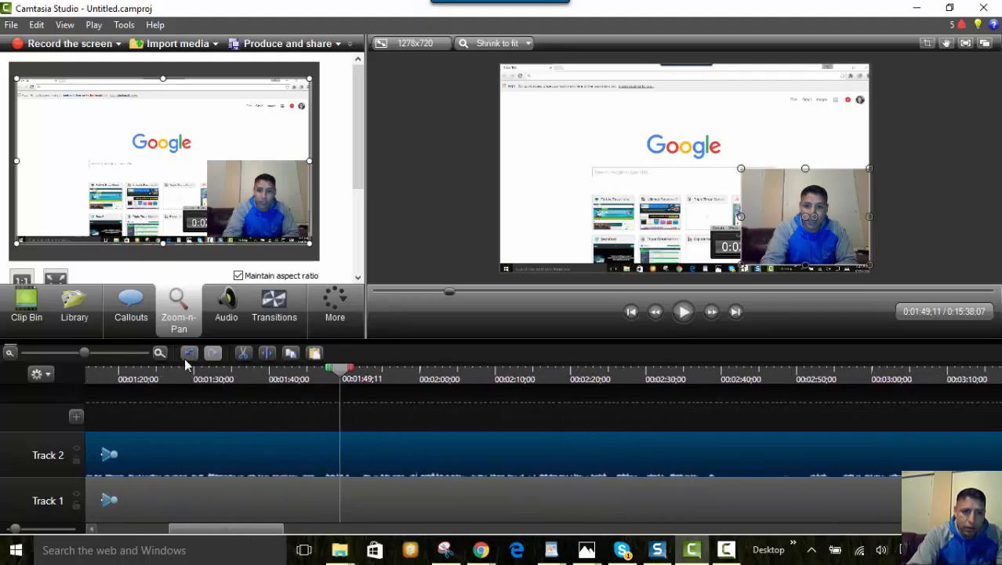
{"action": "left_click", "coordinate": [228, 302]}
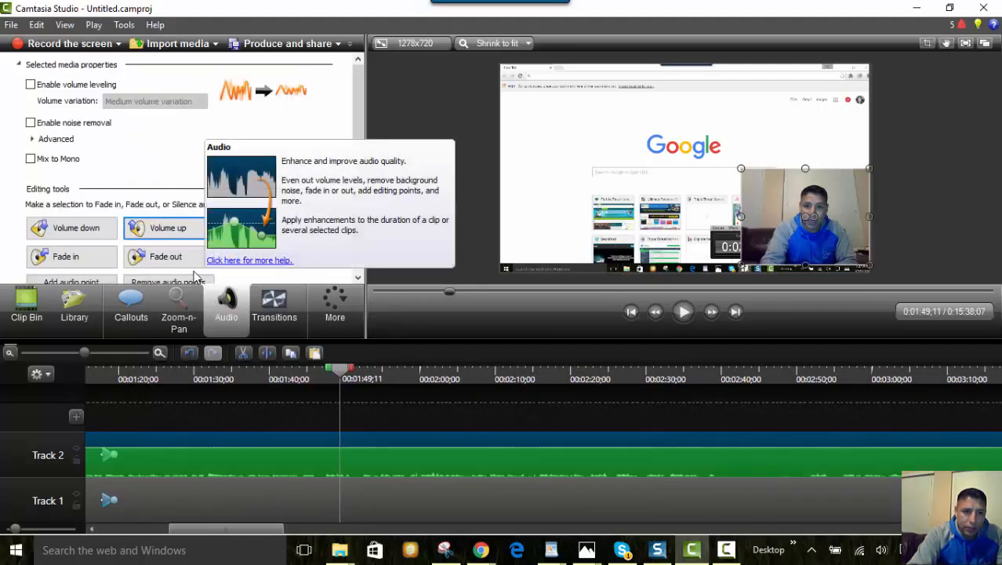
{"action": "left_click", "coordinate": [75, 227]}
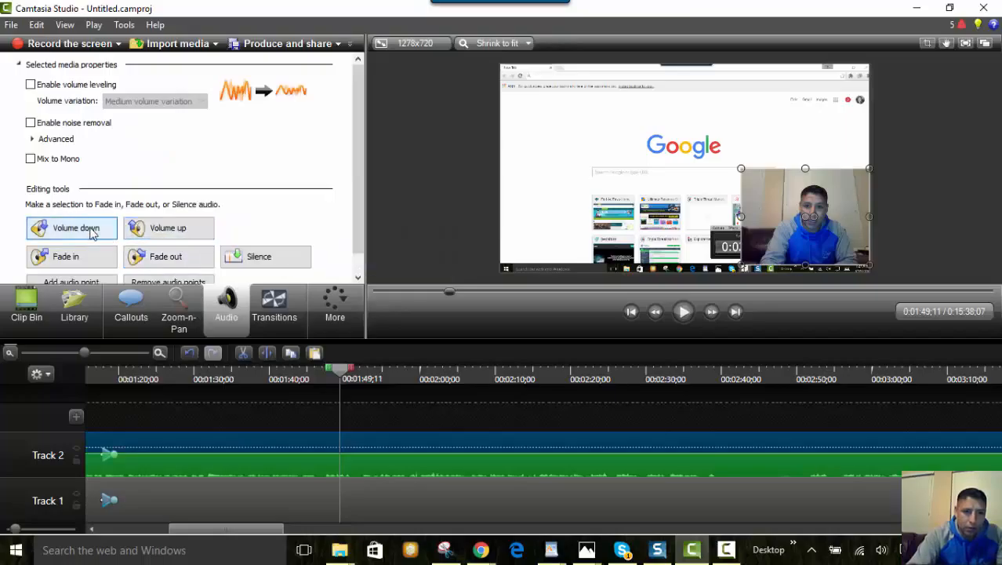
Adjust the camera clip's audio volume on Track 2 by lowering it, raising it several steps, and lowering it one step
{"action": "left_click", "coordinate": [75, 228]}
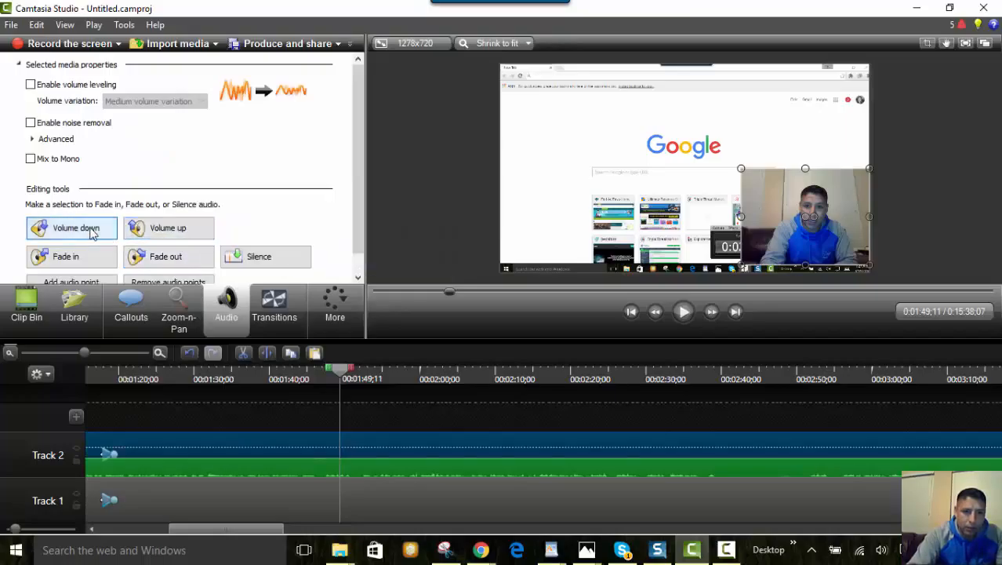
{"action": "left_click", "coordinate": [163, 235]}
{"action": "left_click", "coordinate": [163, 235]}
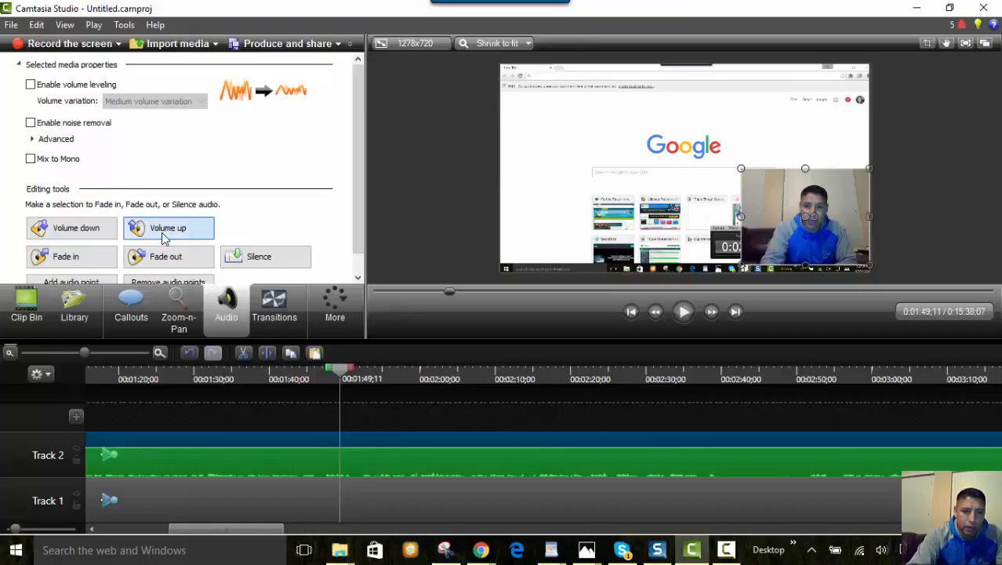
{"action": "left_click", "coordinate": [163, 235]}
{"action": "left_click", "coordinate": [164, 235]}
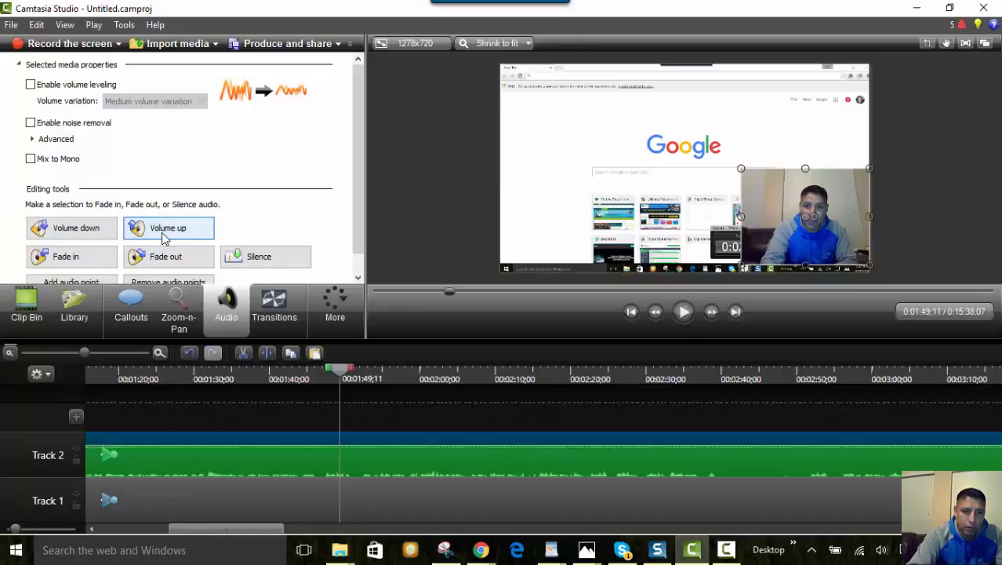
{"action": "left_click", "coordinate": [79, 229]}
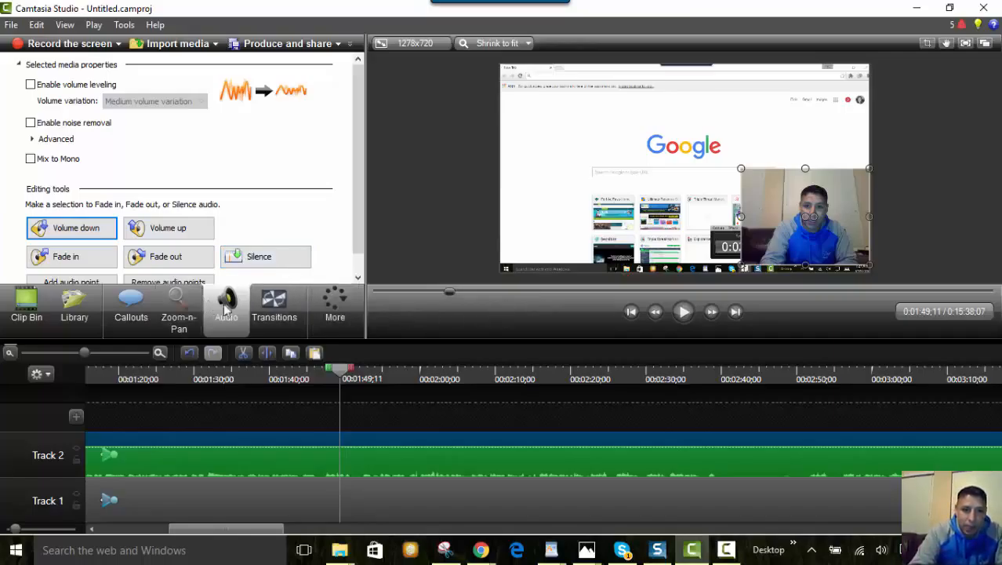
{"action": "left_click", "coordinate": [179, 312]}
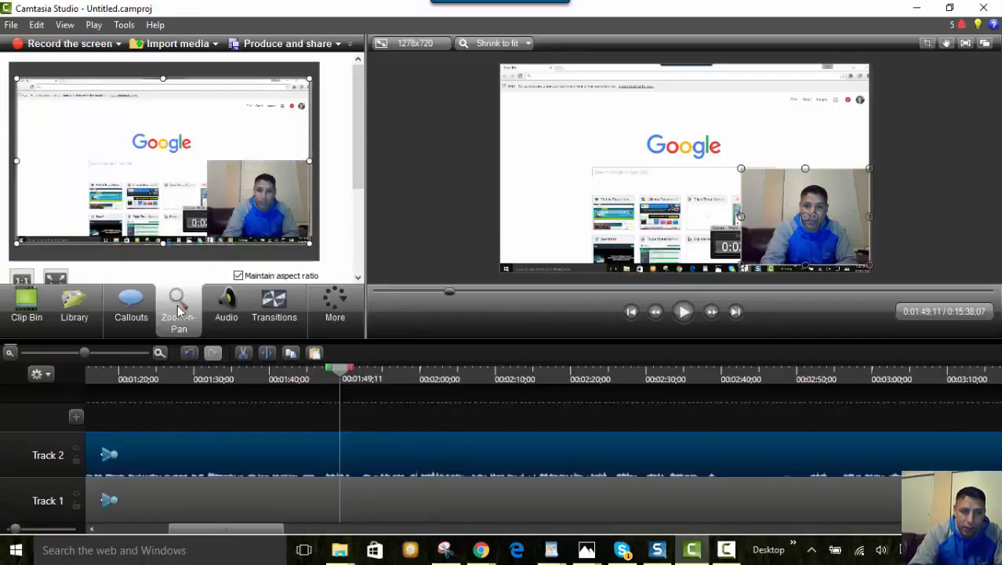
{"action": "left_click", "coordinate": [131, 305]}
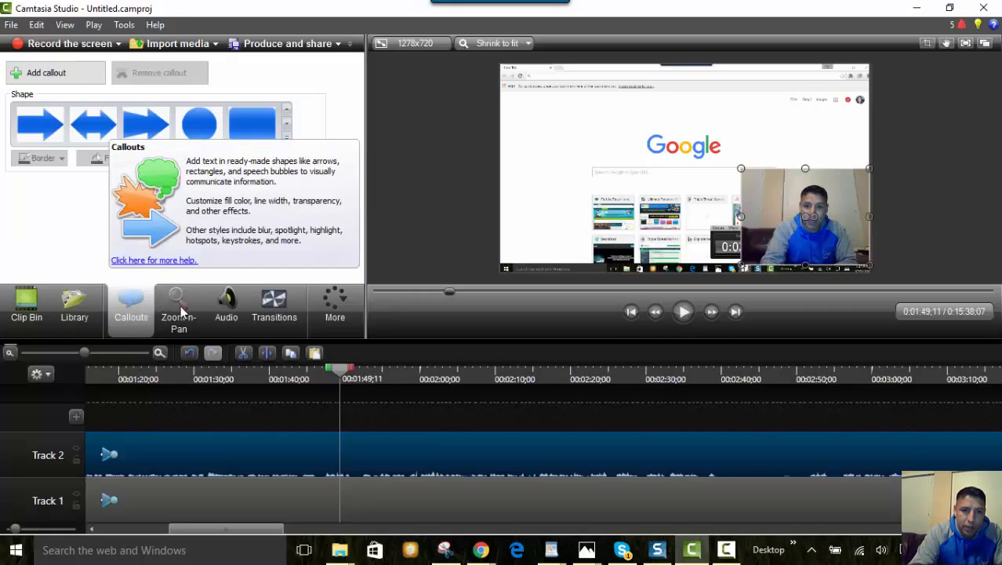
{"action": "left_click", "coordinate": [275, 306]}
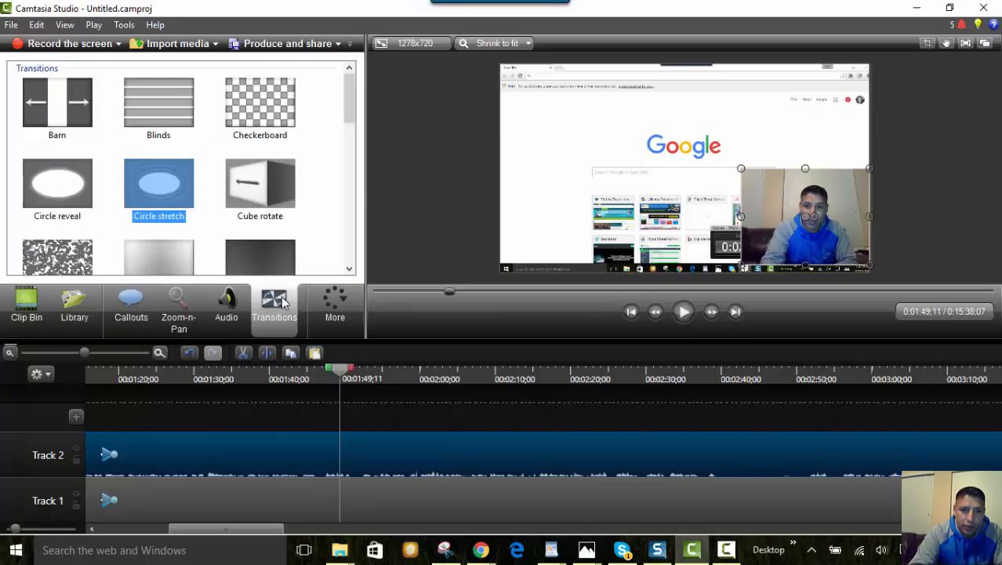
{"action": "left_click", "coordinate": [131, 315]}
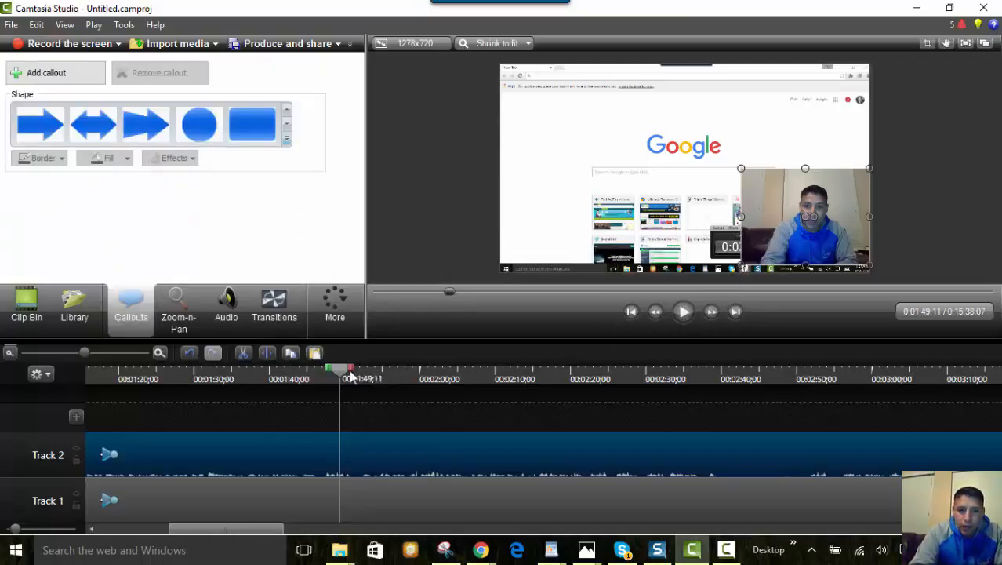
Select the section from 0:02:37;25 to 0:02:51;12 on both tracks, preview its end, and cut it out
{"action": "left_click_drag", "start_coordinate": [340, 372], "coordinate": [704, 436]}
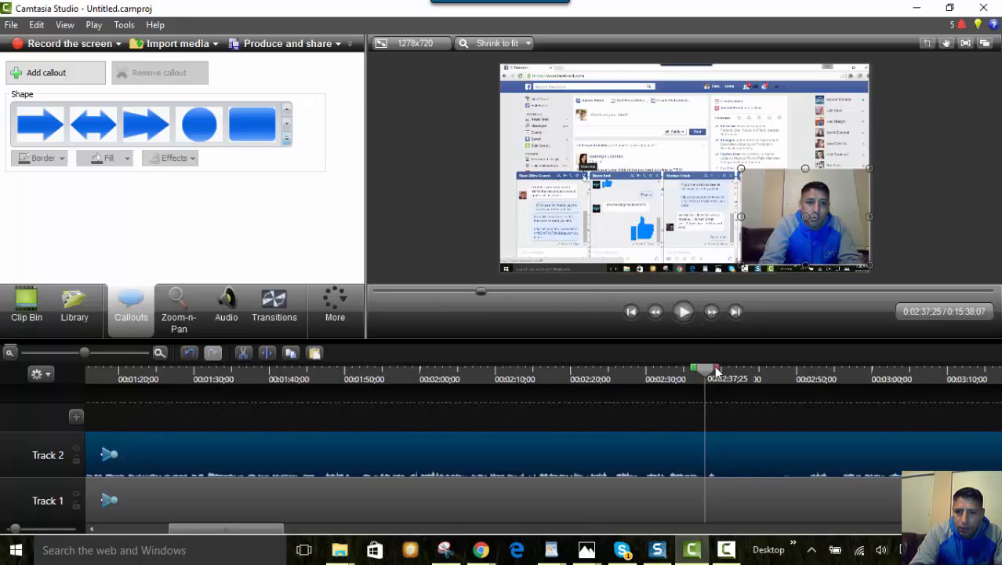
{"action": "left_click_drag", "start_coordinate": [715, 369], "coordinate": [816, 380]}
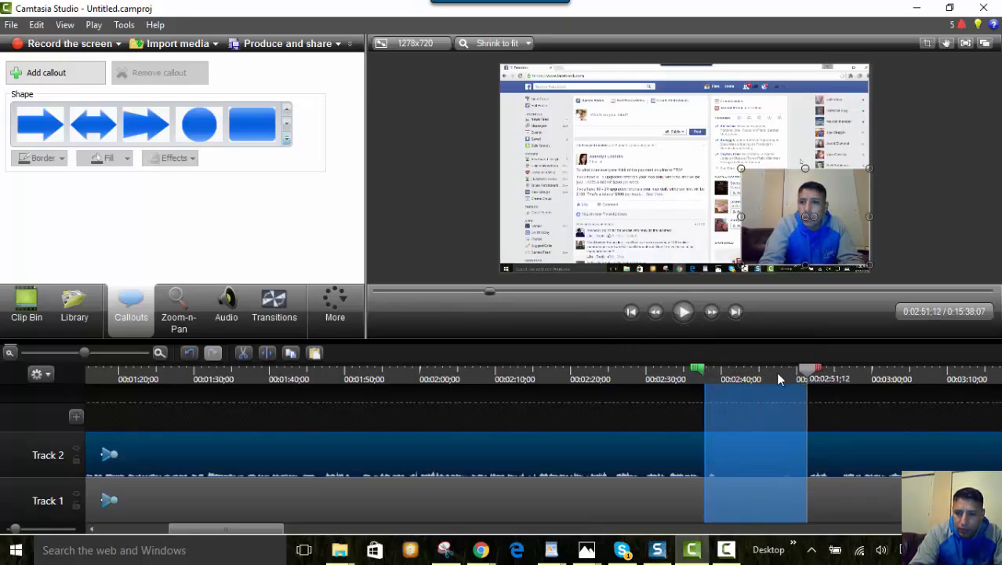
{"action": "left_click", "coordinate": [682, 313]}
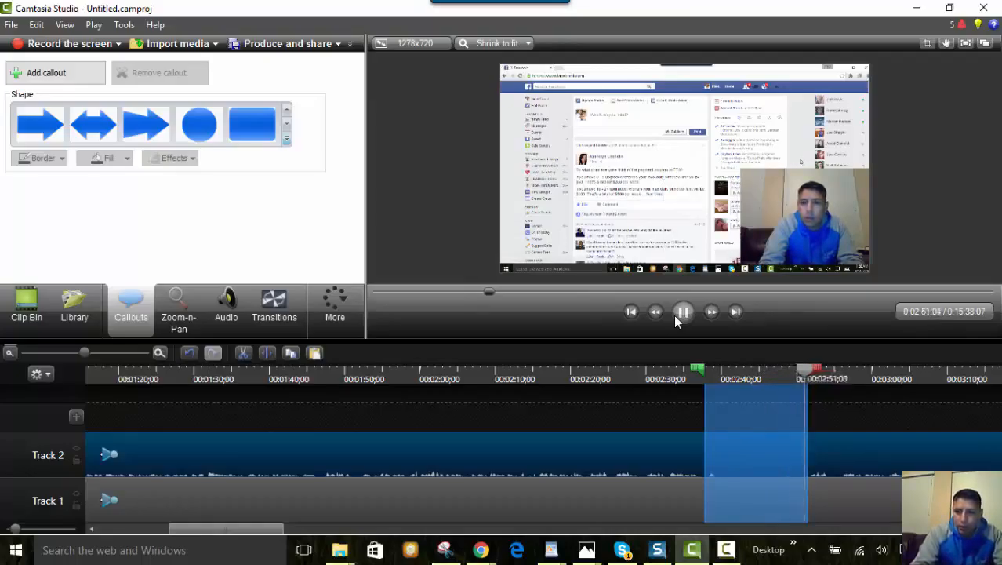
{"action": "left_click", "coordinate": [677, 318]}
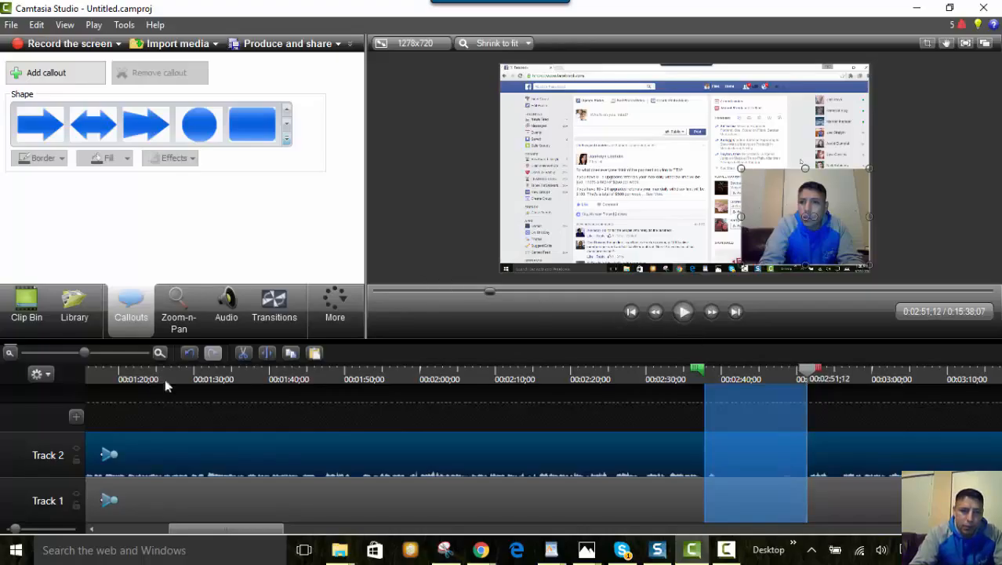
{"action": "left_click", "coordinate": [244, 353]}
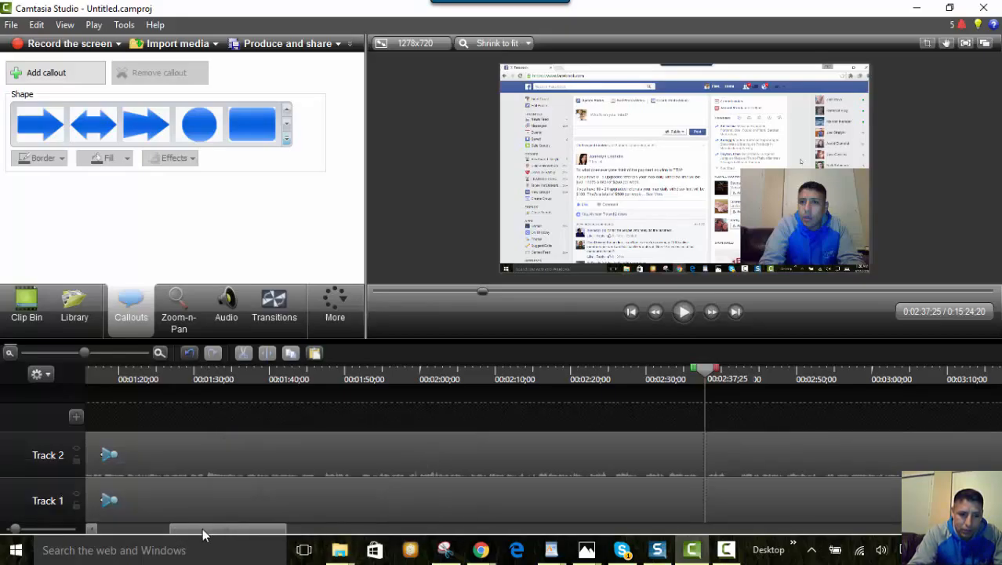
Select the section from 0:04:09;02 to 0:04:15;15 on both tracks, preview it, and cut it out
{"action": "left_click_drag", "start_coordinate": [203, 535], "coordinate": [259, 532]}
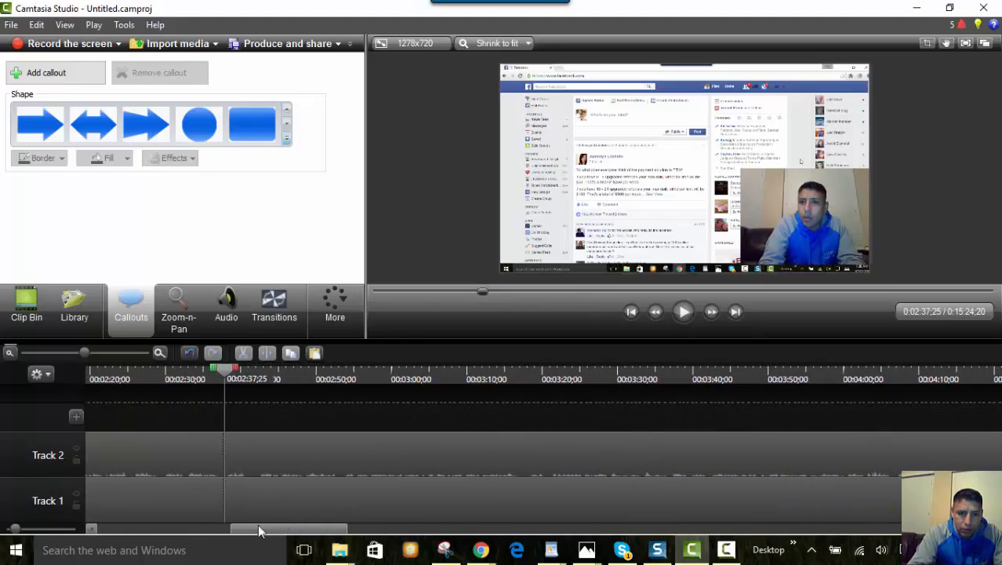
{"action": "left_click_drag", "start_coordinate": [227, 373], "coordinate": [819, 373]}
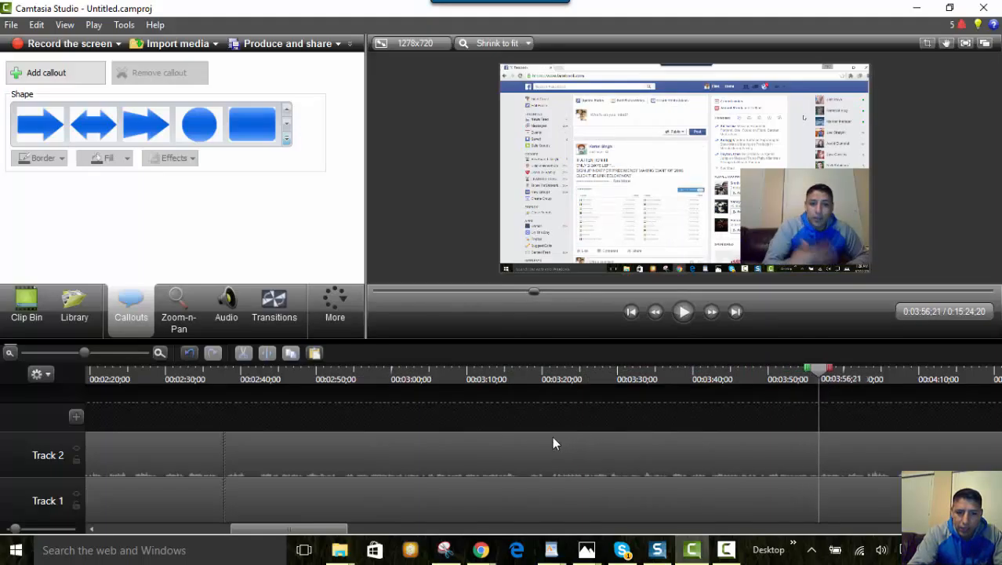
{"action": "left_click_drag", "start_coordinate": [325, 530], "coordinate": [386, 532]}
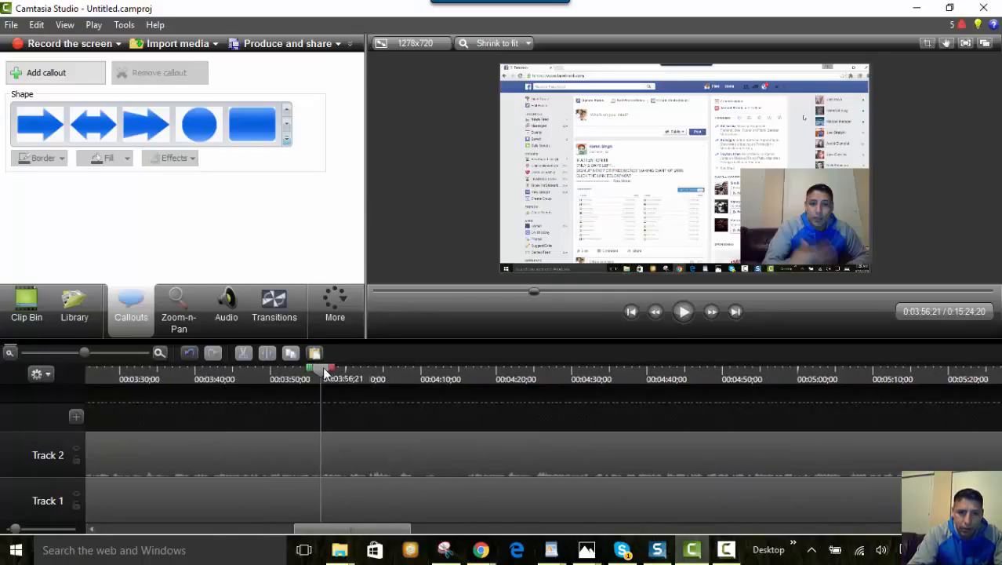
{"action": "left_click_drag", "start_coordinate": [326, 373], "coordinate": [474, 381]}
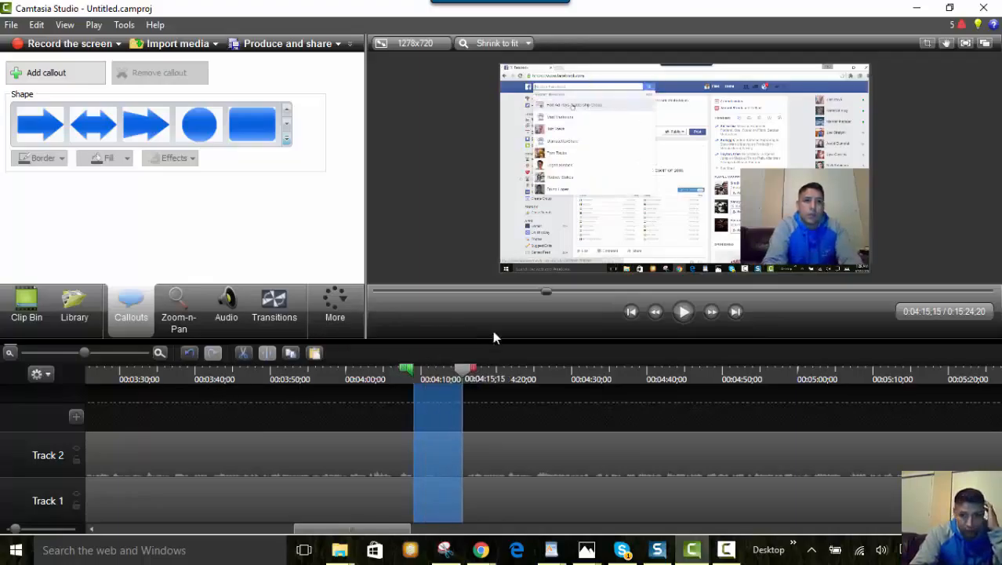
{"action": "left_click", "coordinate": [682, 312]}
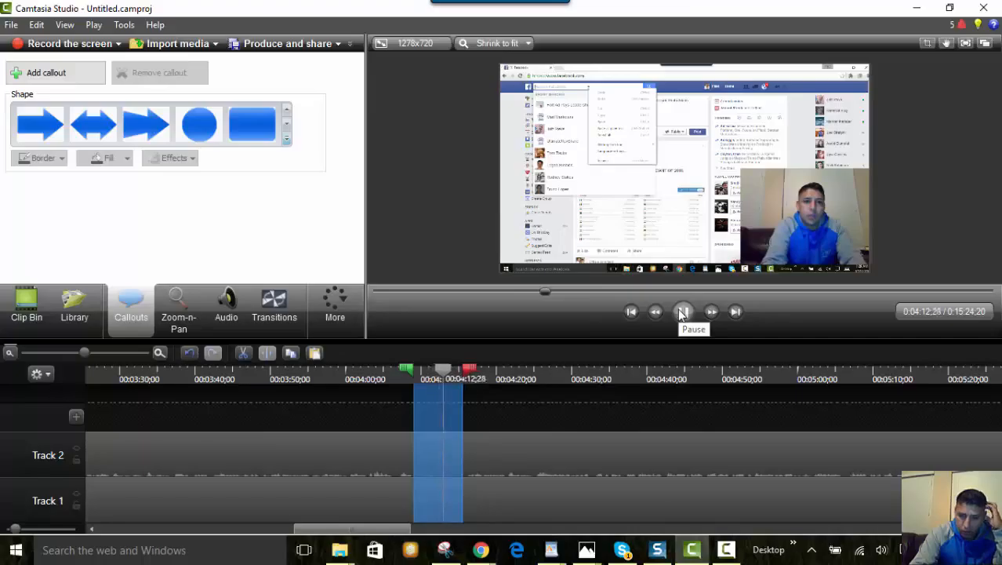
{"action": "left_click", "coordinate": [681, 314]}
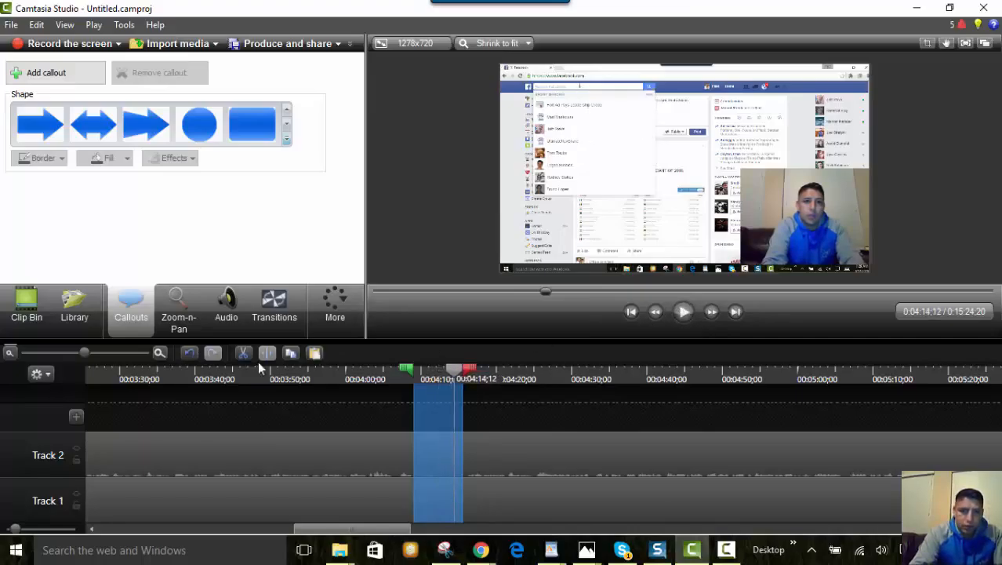
{"action": "left_click", "coordinate": [244, 354]}
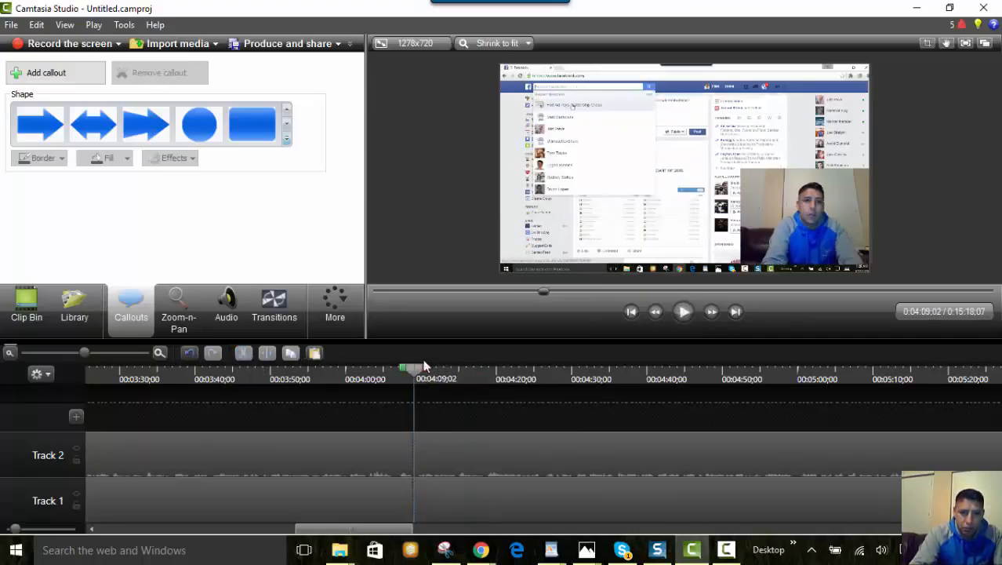
Scan the recording onward from the second cut and stop the playhead at 0:07:33;16
{"action": "left_click_drag", "start_coordinate": [424, 378], "coordinate": [798, 417]}
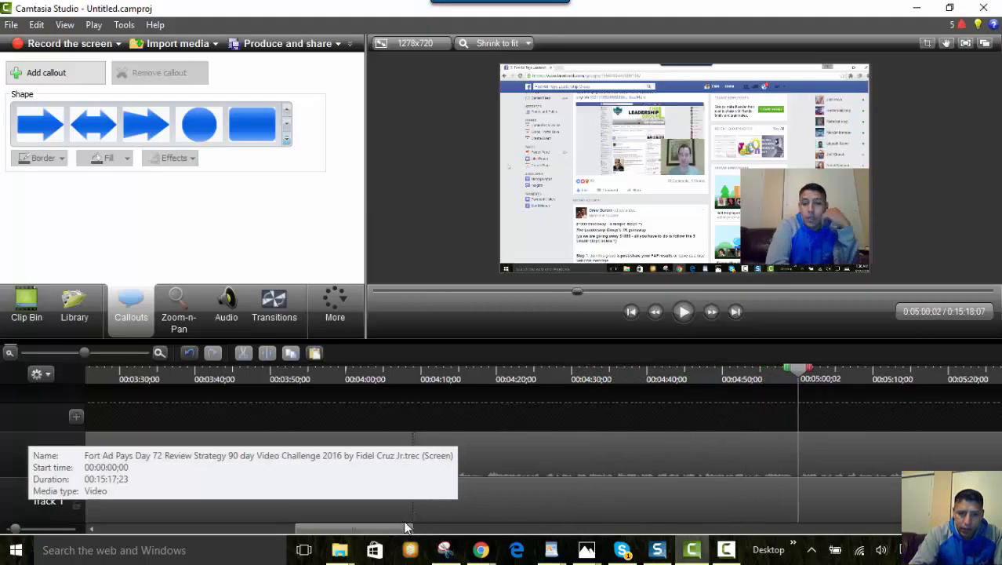
{"action": "left_click_drag", "start_coordinate": [397, 531], "coordinate": [460, 531]}
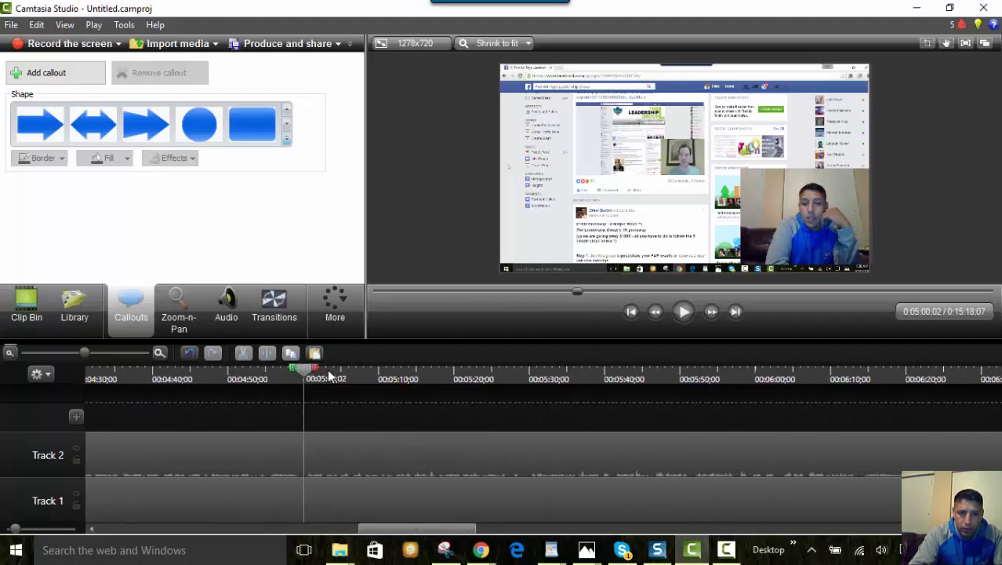
{"action": "left_click_drag", "start_coordinate": [329, 377], "coordinate": [706, 377]}
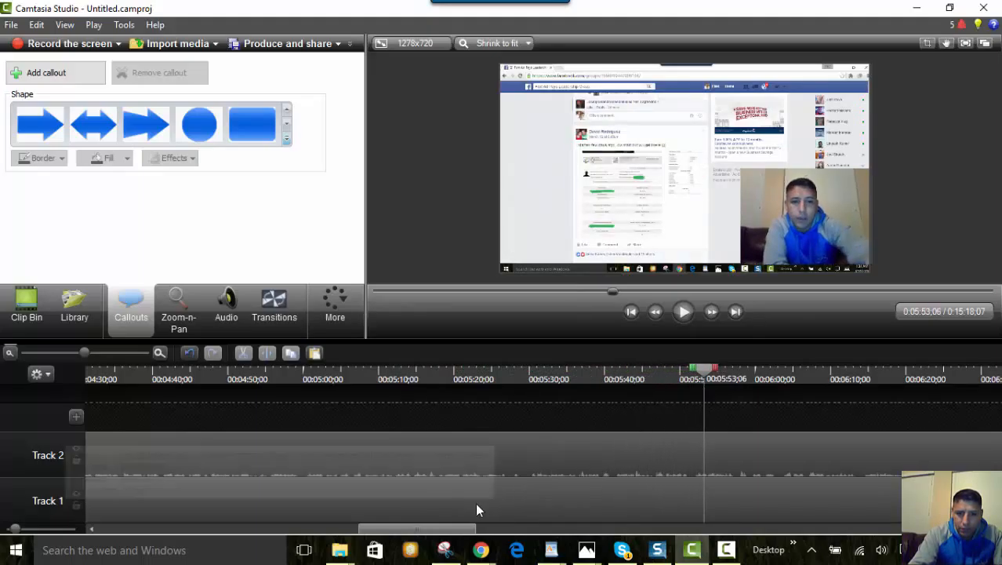
{"action": "left_click_drag", "start_coordinate": [461, 529], "coordinate": [523, 524]}
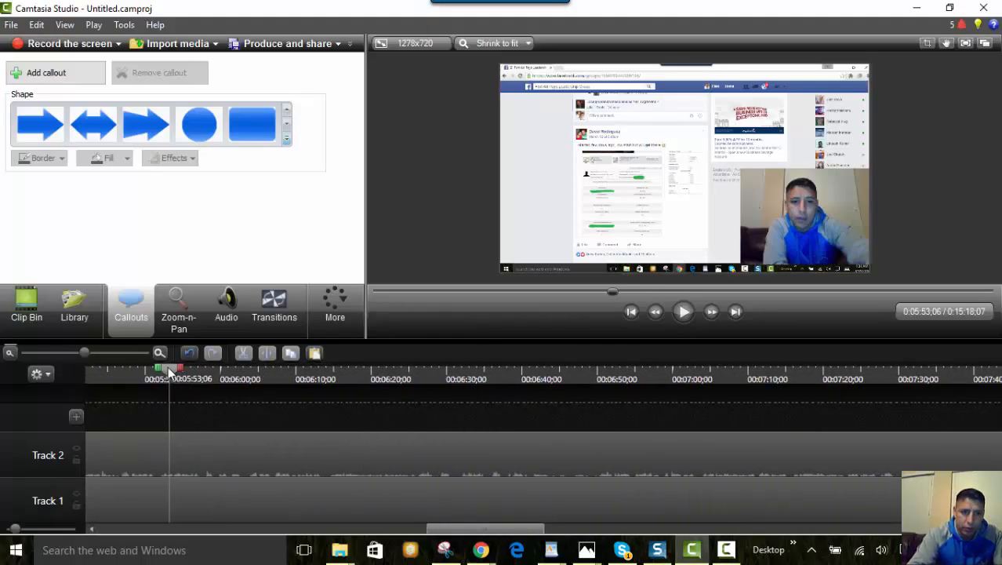
{"action": "left_click_drag", "start_coordinate": [171, 372], "coordinate": [475, 382]}
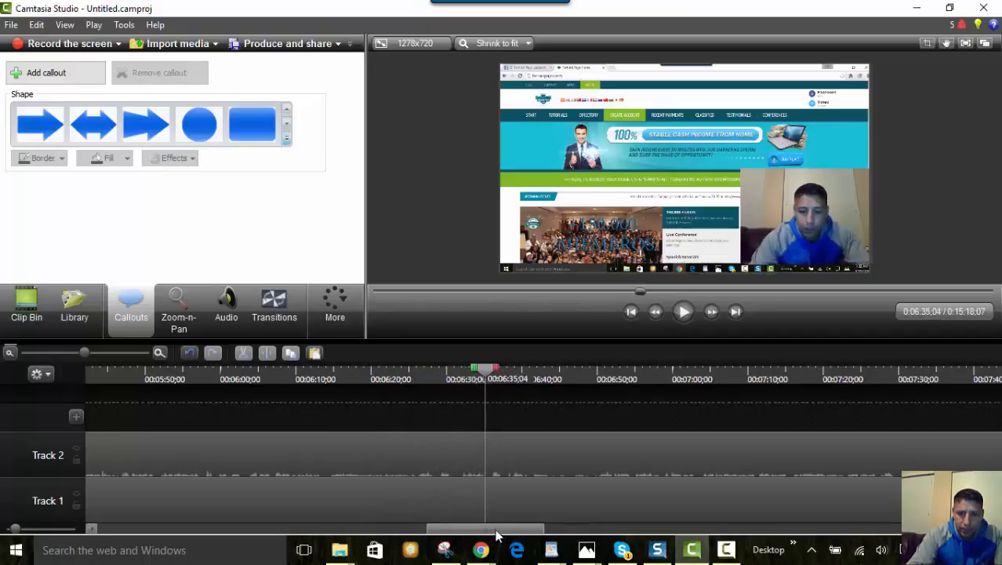
{"action": "left_click_drag", "start_coordinate": [499, 535], "coordinate": [543, 536]}
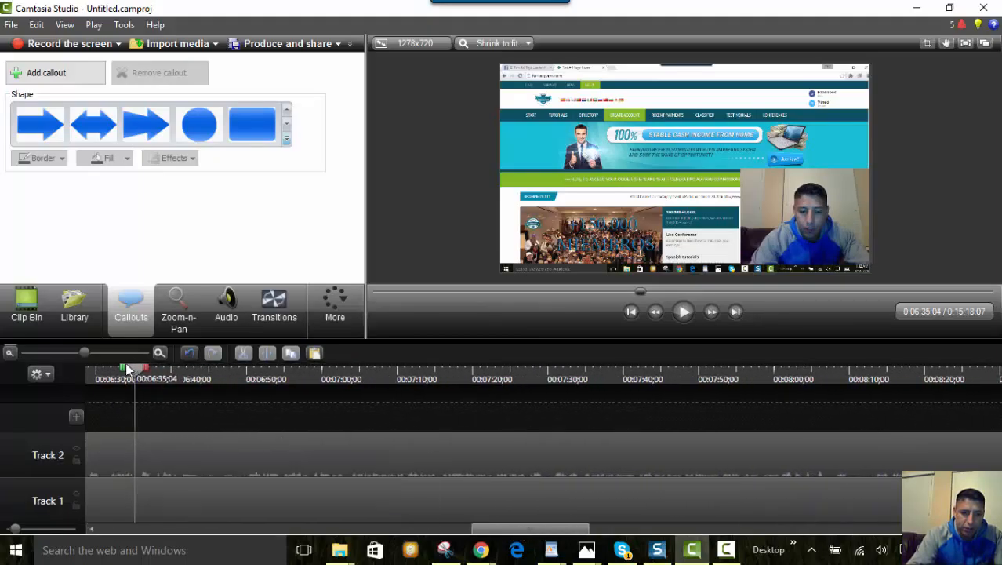
{"action": "left_click_drag", "start_coordinate": [135, 375], "coordinate": [315, 370]}
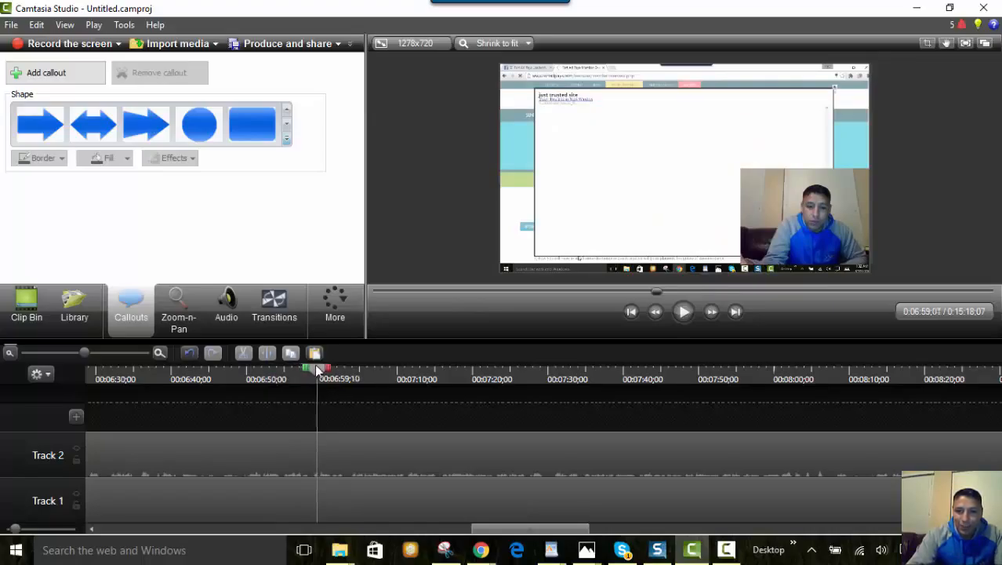
{"action": "left_click_drag", "start_coordinate": [317, 371], "coordinate": [481, 363]}
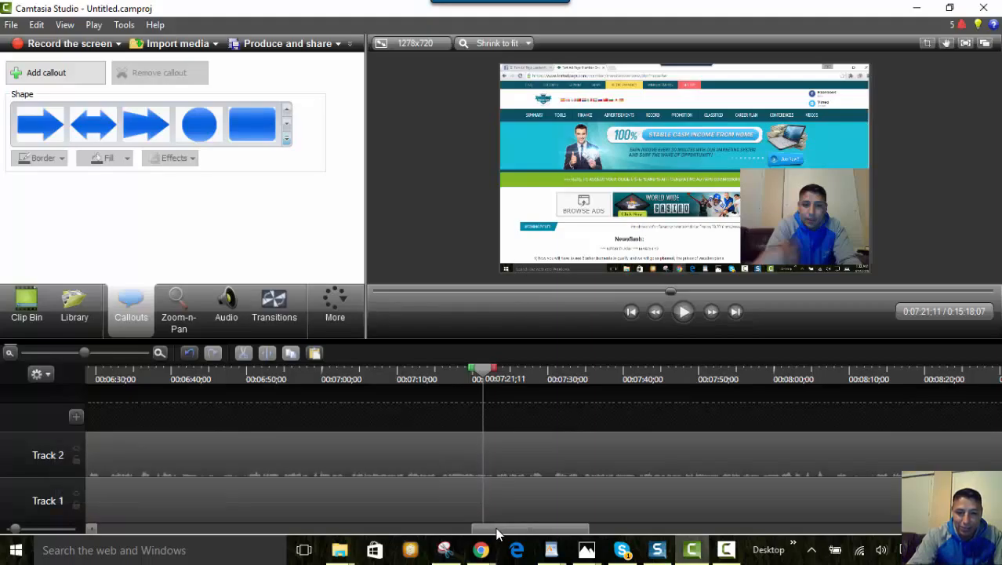
{"action": "left_click_drag", "start_coordinate": [495, 534], "coordinate": [535, 527]}
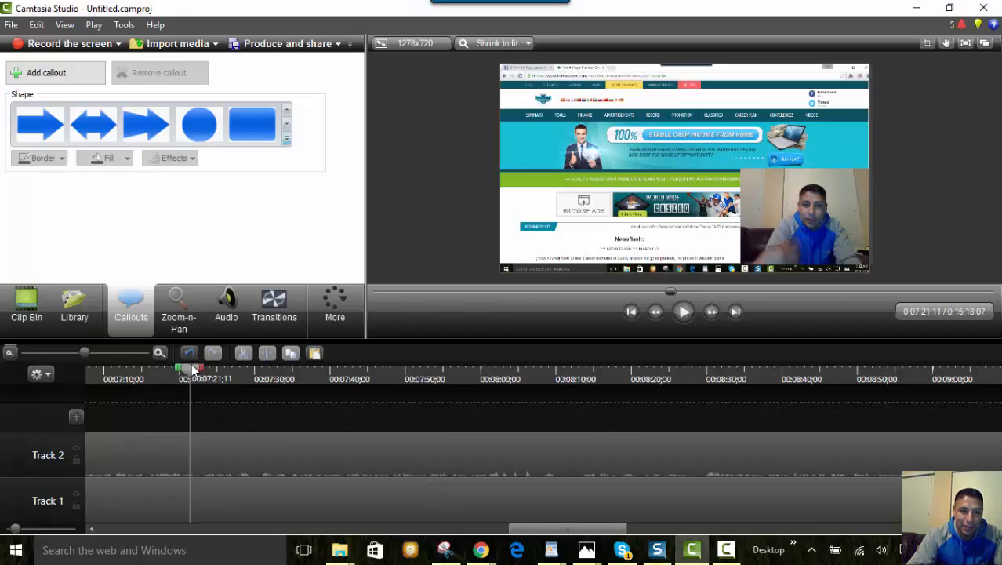
{"action": "left_click_drag", "start_coordinate": [191, 367], "coordinate": [243, 366]}
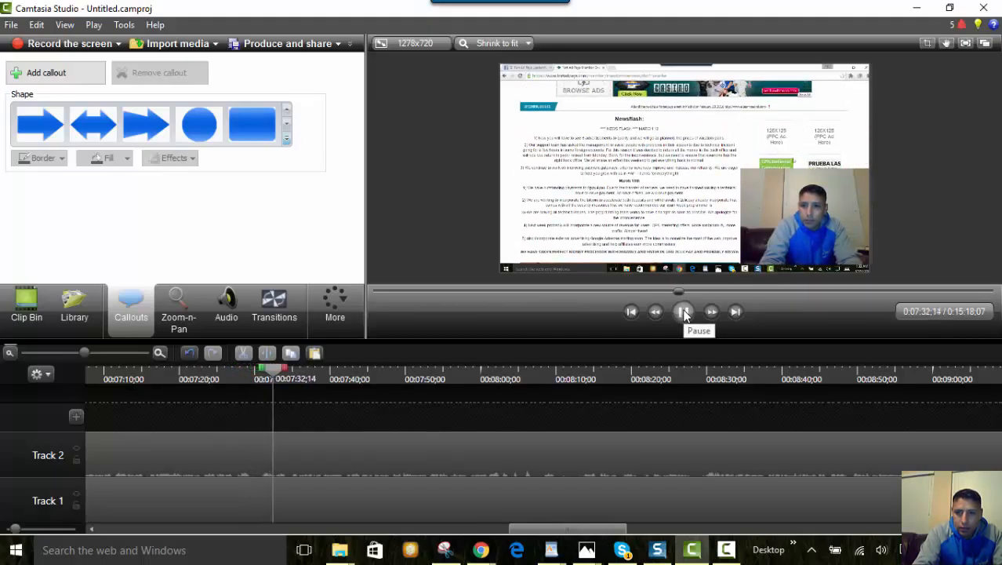
{"action": "left_click", "coordinate": [684, 311]}
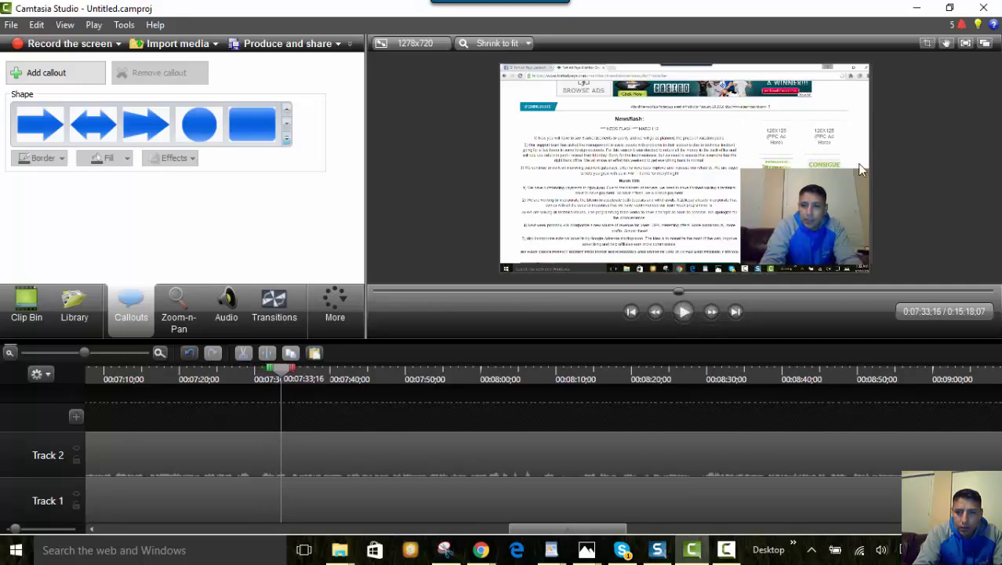
At 0:07:33;16, add a slight Zoom-n-Pan zoom and shrink the webcam overlay to about a fifth of the canvas width in the lower-right corner
{"action": "left_click", "coordinate": [179, 310]}
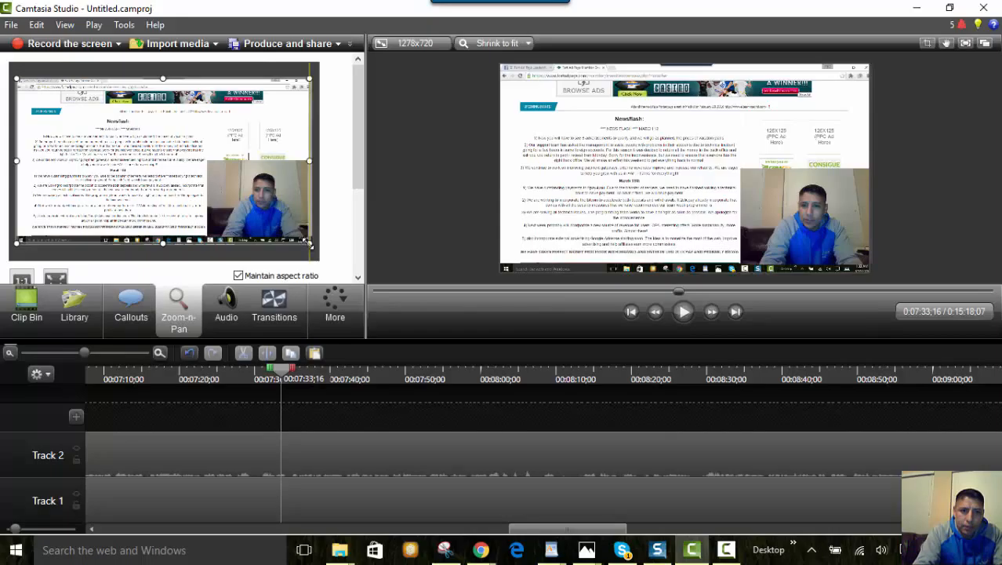
{"action": "left_click_drag", "start_coordinate": [309, 245], "coordinate": [303, 239]}
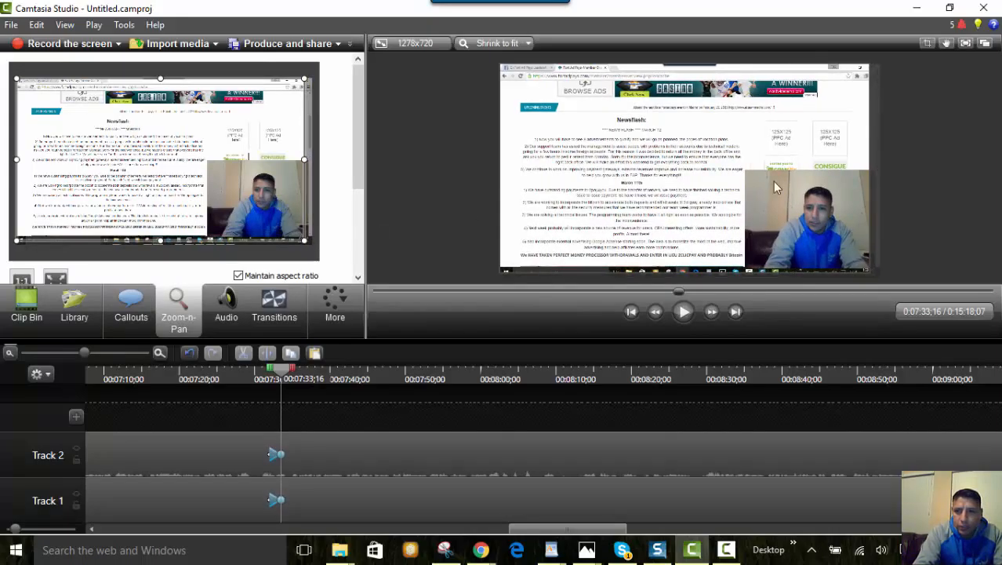
{"action": "left_click", "coordinate": [808, 196]}
{"action": "left_click_drag", "start_coordinate": [747, 171], "coordinate": [804, 225]}
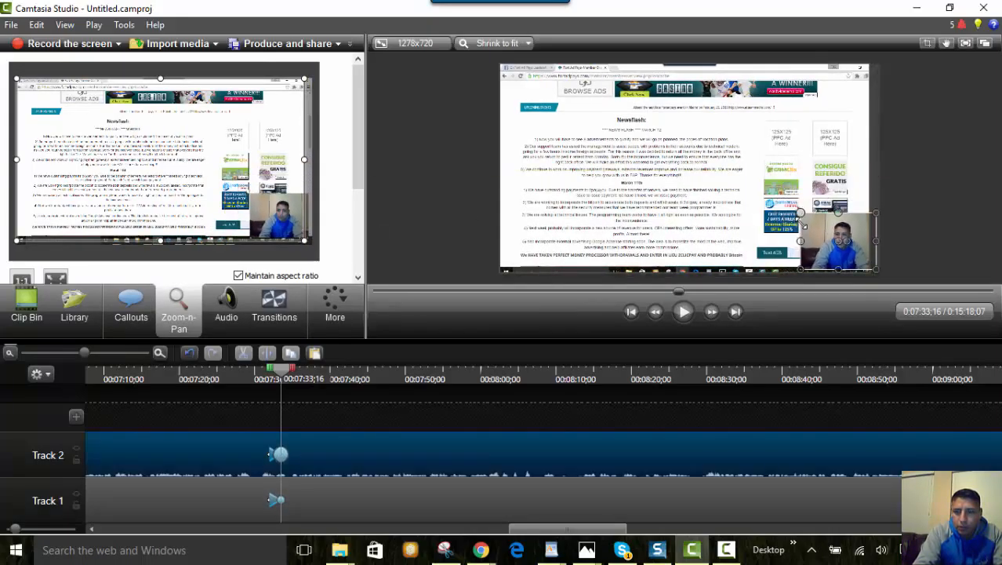
Preview the zoom and webcam resize from 0:07:26;03 and stop the playhead at 0:08:20;04
{"action": "left_click", "coordinate": [685, 311]}
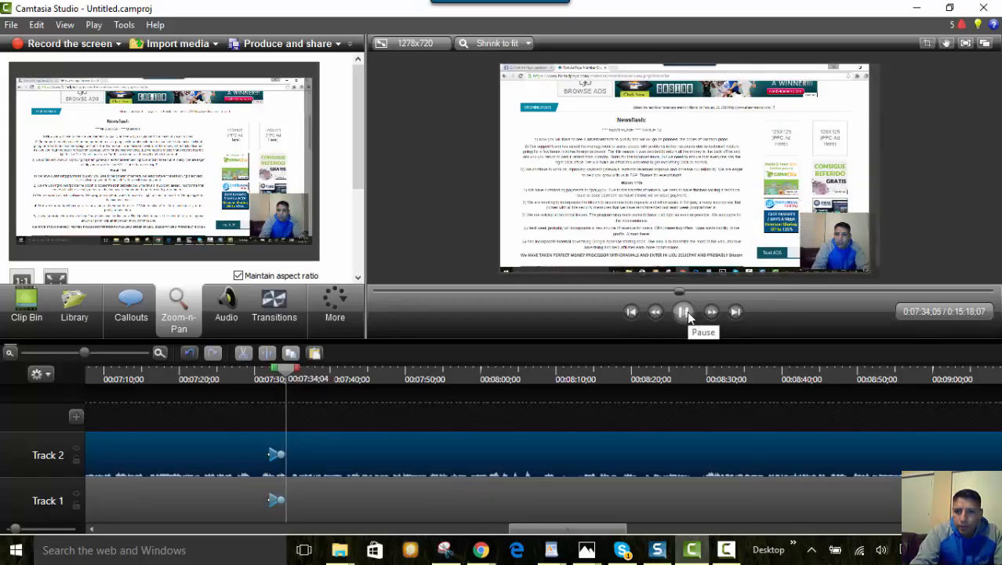
{"action": "left_click", "coordinate": [685, 312]}
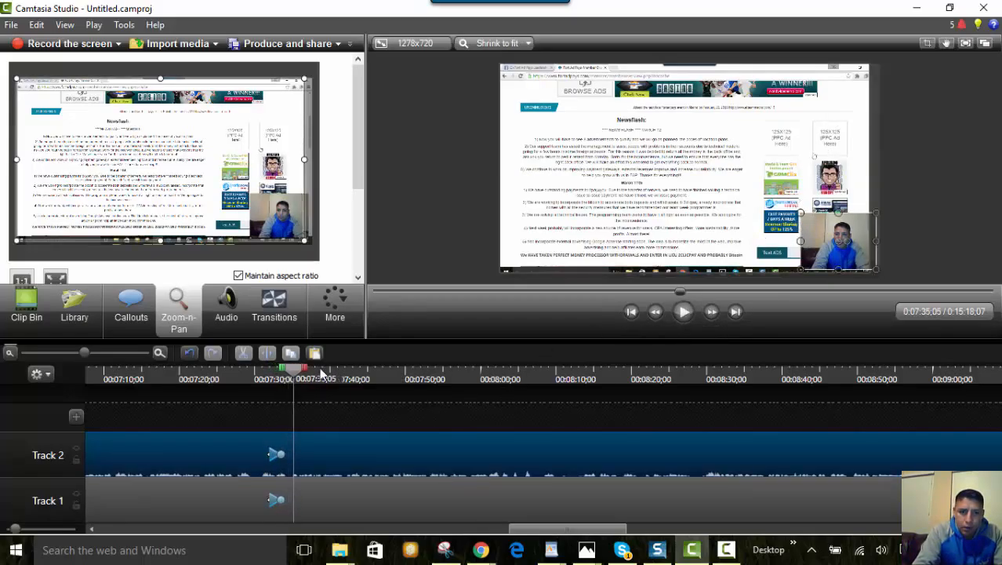
{"action": "left_click_drag", "start_coordinate": [297, 372], "coordinate": [226, 376]}
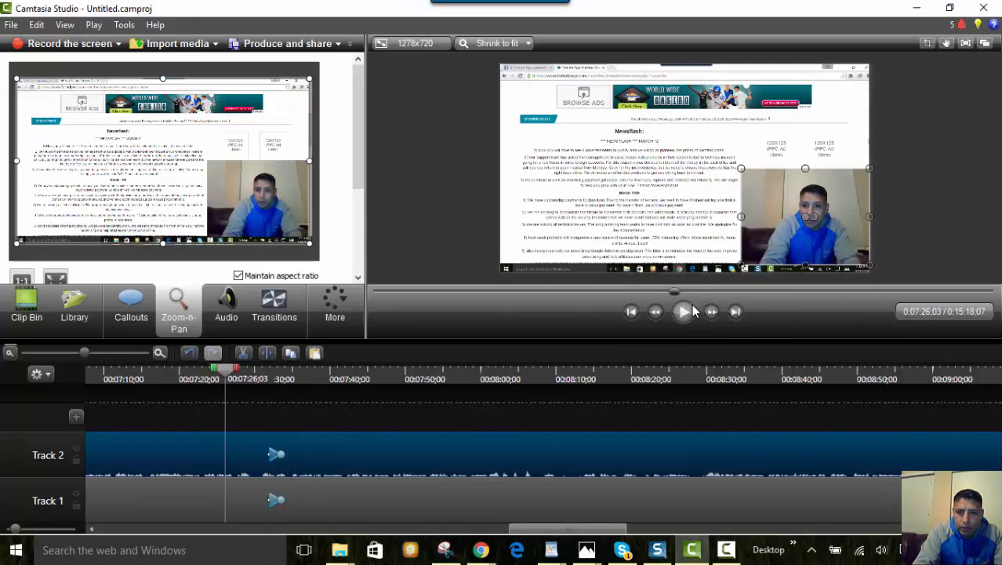
{"action": "left_click", "coordinate": [685, 311]}
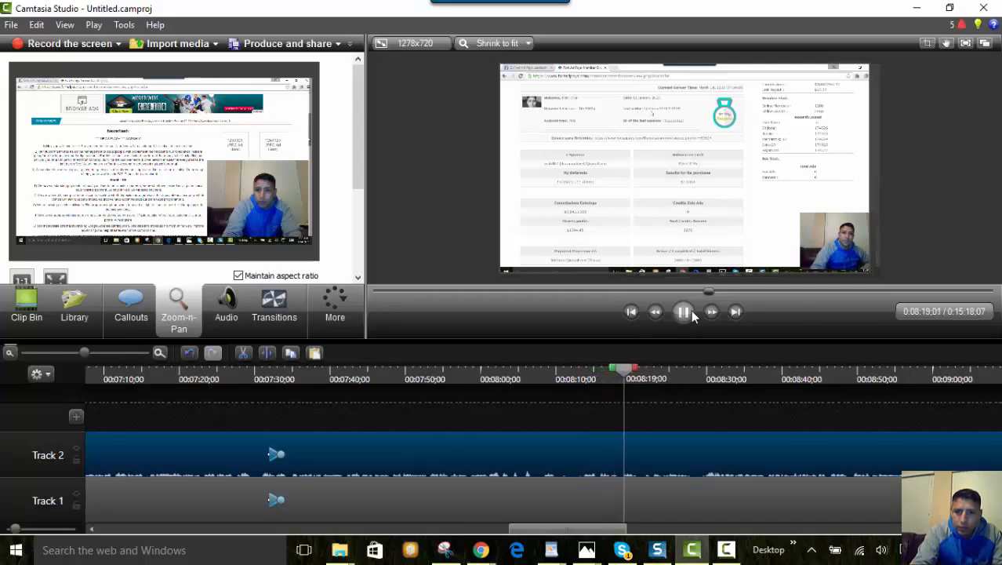
{"action": "left_click", "coordinate": [684, 312]}
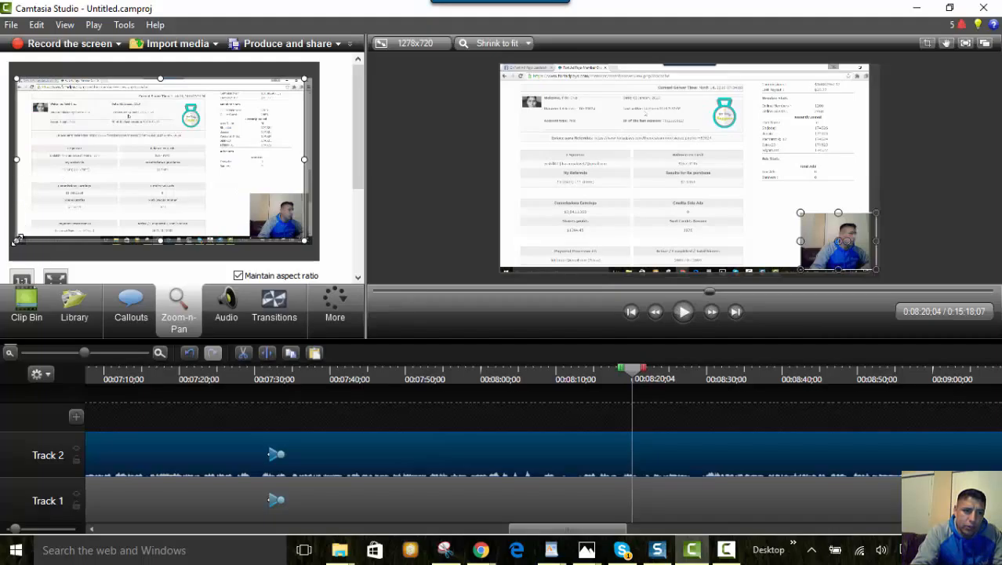
At 0:08:20;04, add a close Zoom-n-Pan zoom framing the account page's Date and Last active lines
{"action": "left_click_drag", "start_coordinate": [17, 239], "coordinate": [145, 161]}
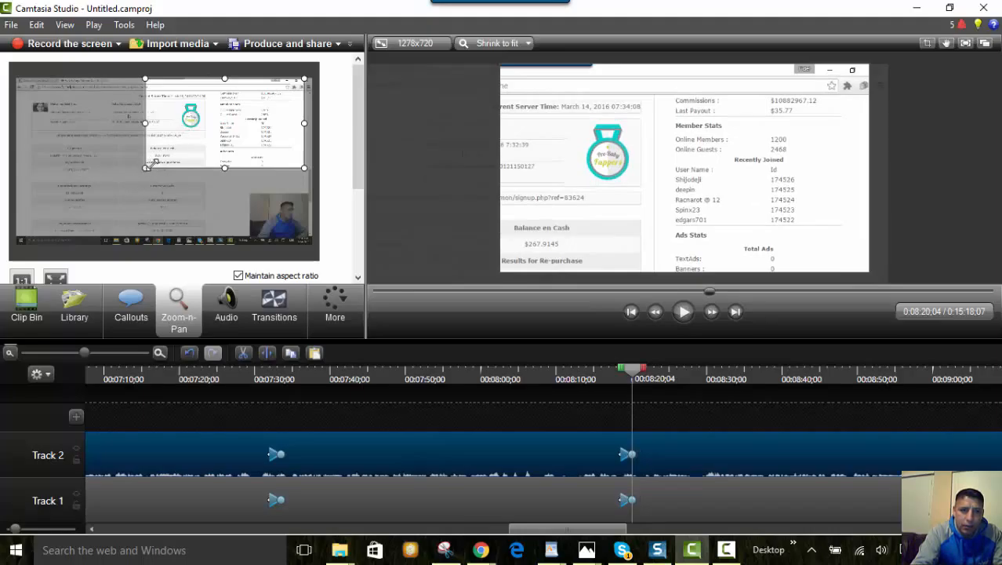
{"action": "left_click_drag", "start_coordinate": [146, 166], "coordinate": [160, 160]}
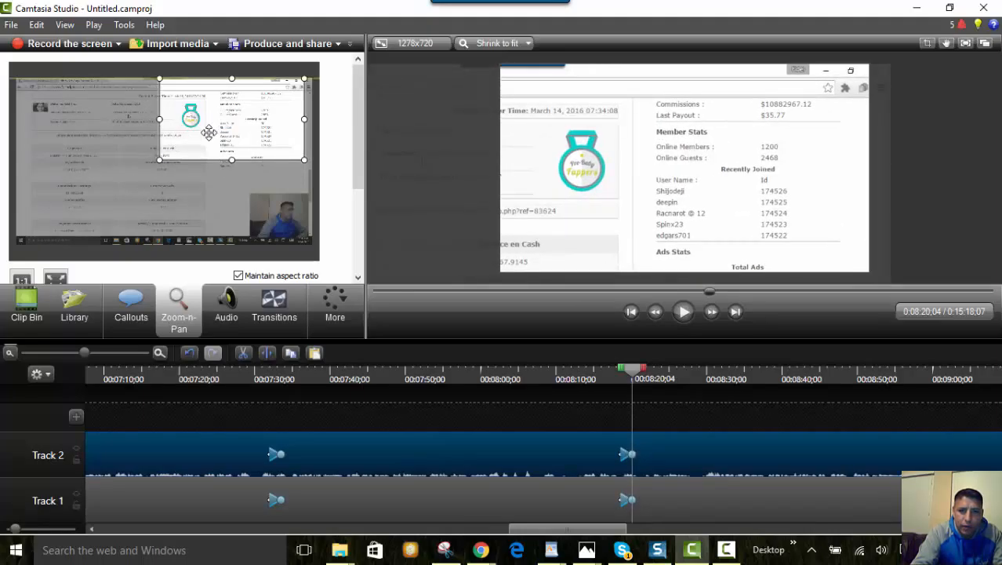
{"action": "left_click_drag", "start_coordinate": [208, 132], "coordinate": [157, 143]}
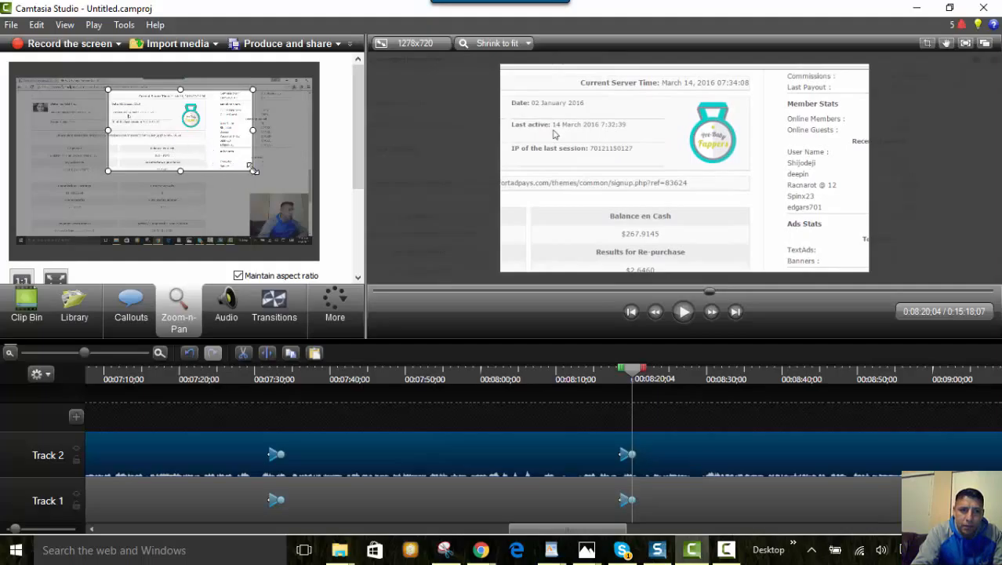
{"action": "left_click_drag", "start_coordinate": [253, 171], "coordinate": [158, 117]}
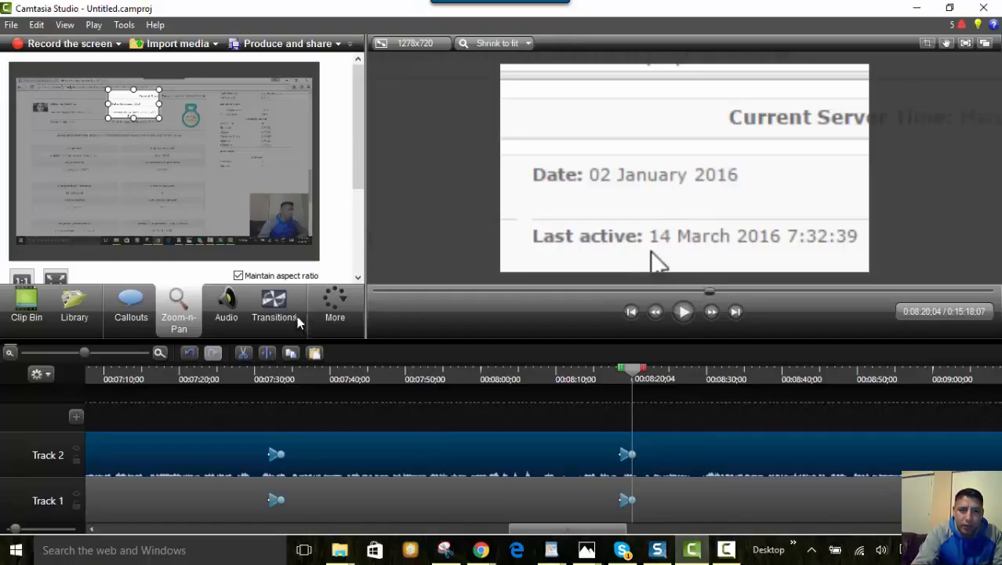
Open the Cursor Effects for the Track 1 screen recording and enlarge the cursor size to 2.96
{"action": "left_click", "coordinate": [333, 299]}
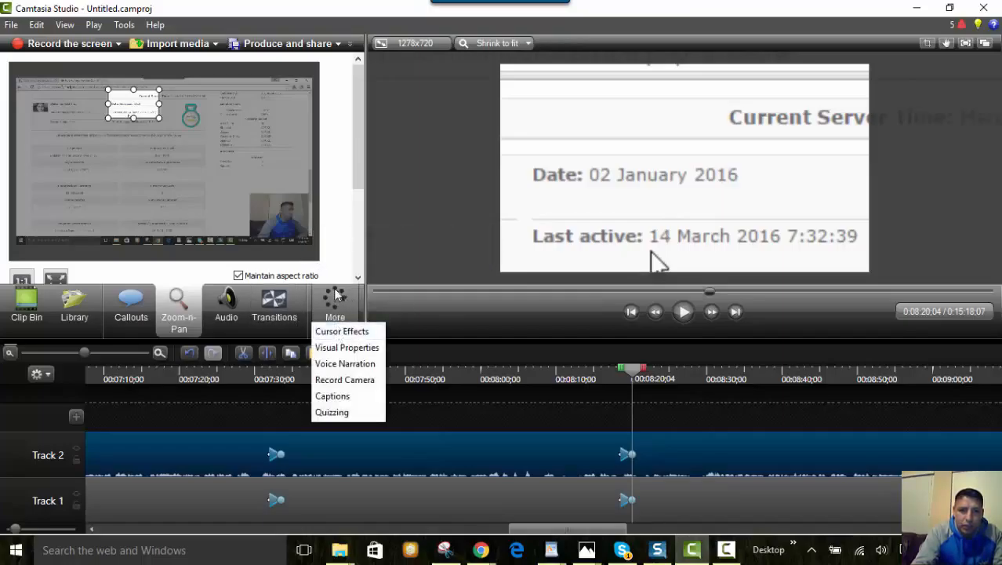
{"action": "left_click", "coordinate": [345, 332]}
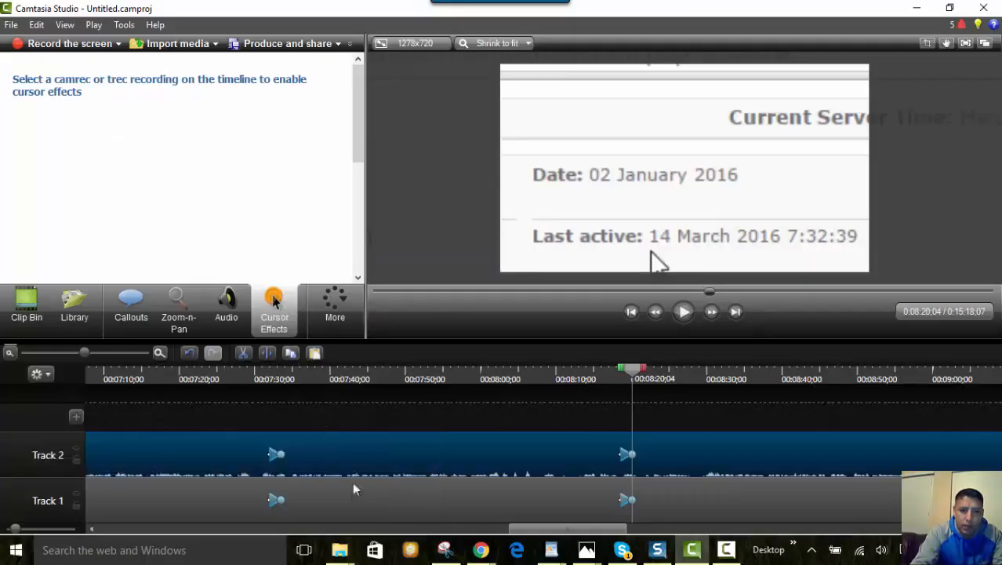
{"action": "left_click", "coordinate": [442, 502]}
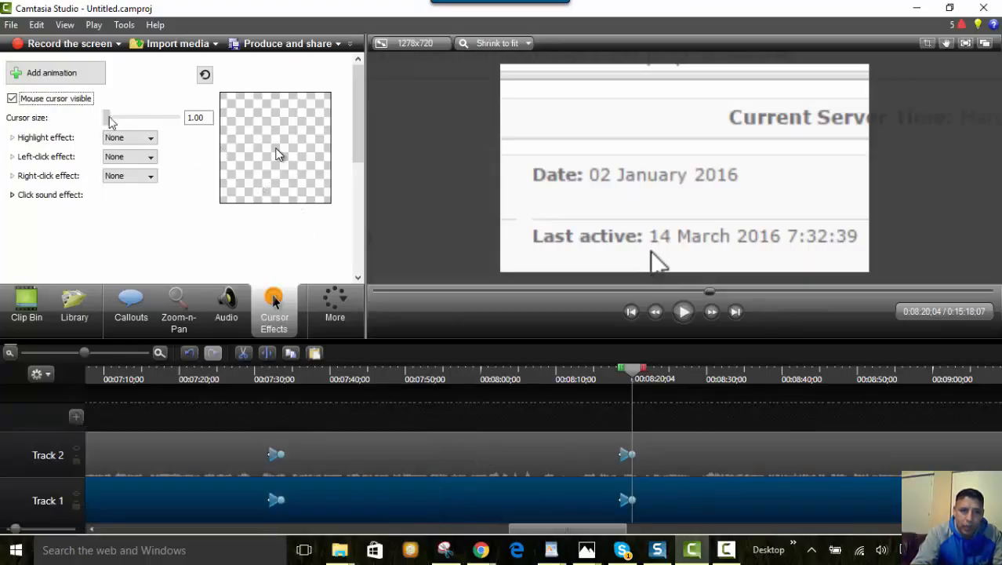
{"action": "left_click_drag", "start_coordinate": [116, 120], "coordinate": [146, 120]}
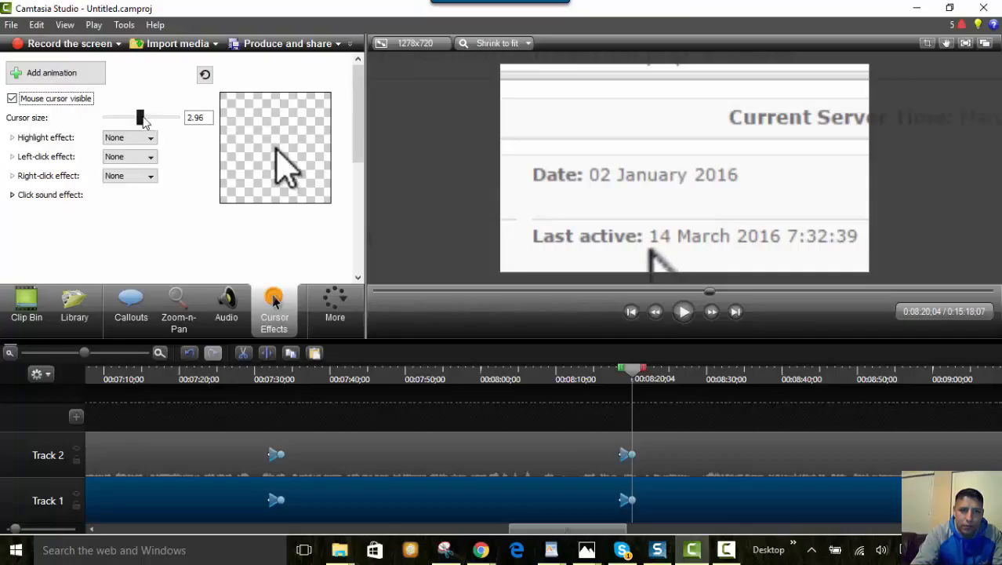
Set the cursor's highlight effect to Highlight, keep the left-click effect at None, and add a cursor animation at 0:08:20;04
{"action": "left_click", "coordinate": [134, 140]}
{"action": "left_click", "coordinate": [132, 161]}
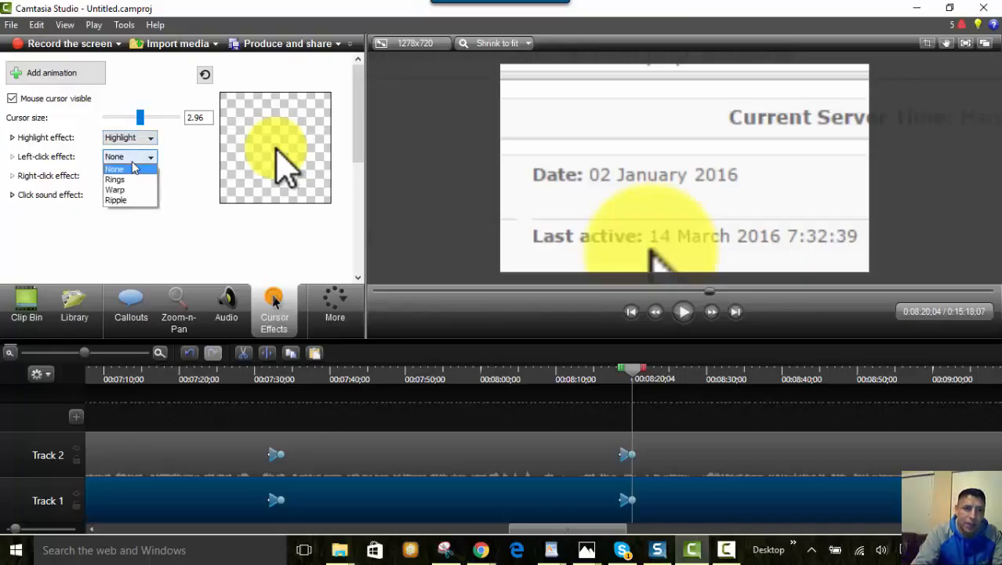
{"action": "left_click", "coordinate": [134, 168]}
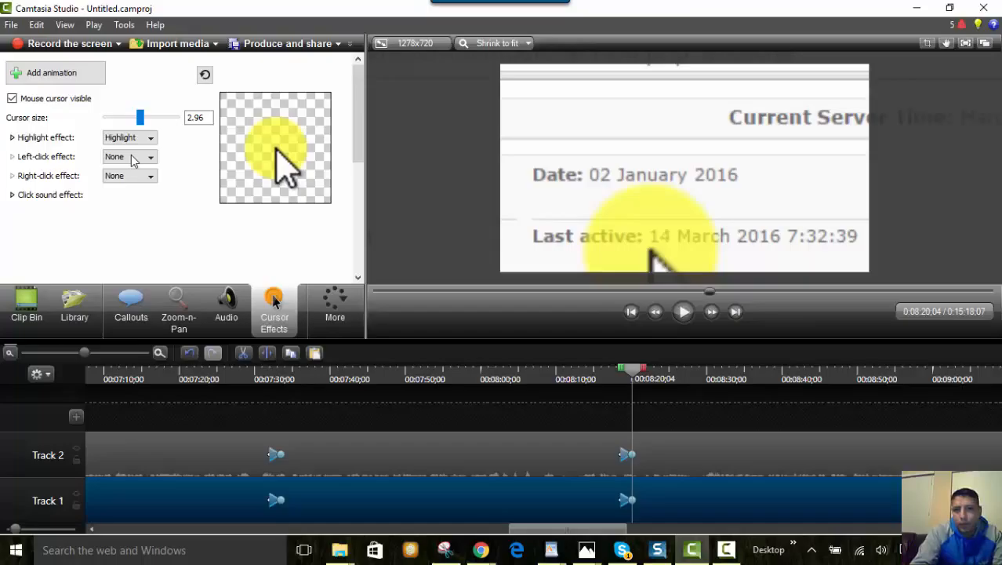
{"action": "left_click", "coordinate": [684, 312]}
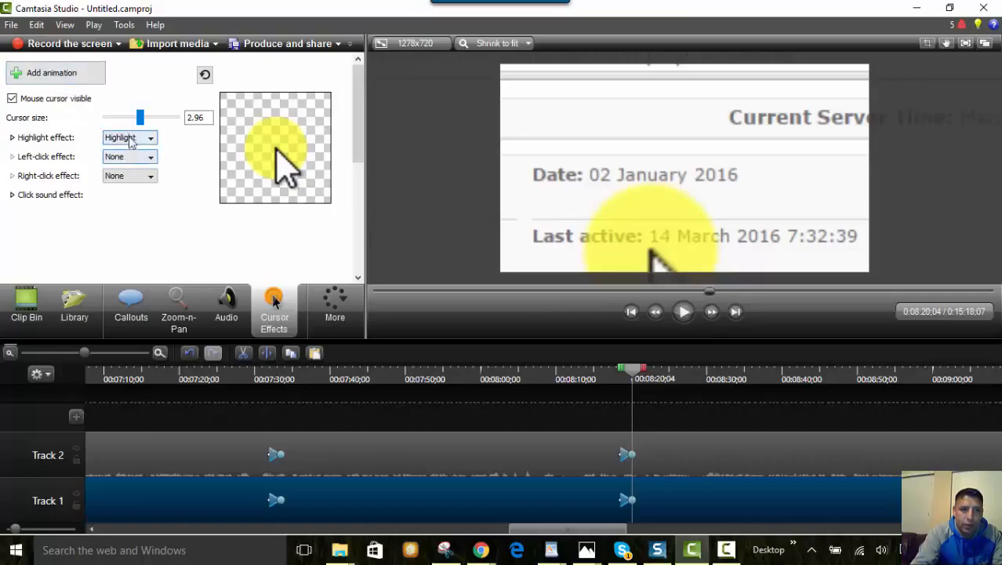
{"action": "left_click", "coordinate": [55, 73]}
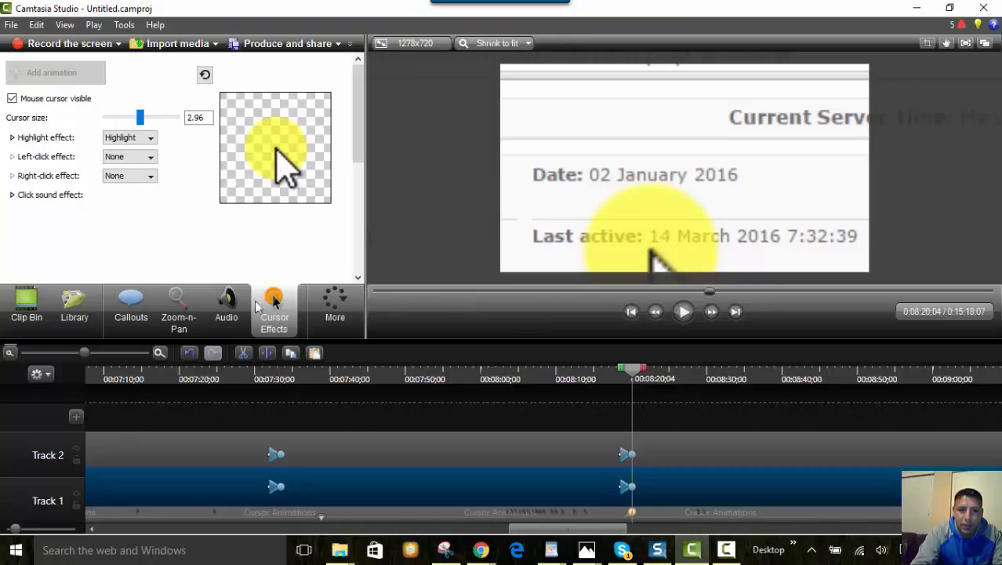
Play on to 0:08:28;04 and add a Zoom-n-Pan keyframe there that zooms back out to almost the full screen recording
{"action": "left_click", "coordinate": [685, 311]}
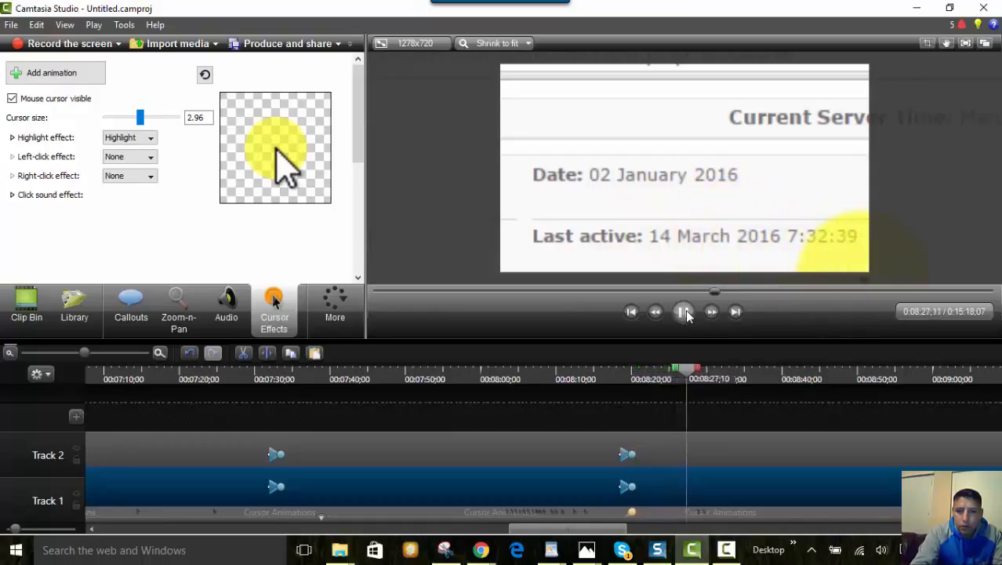
{"action": "left_click", "coordinate": [684, 311]}
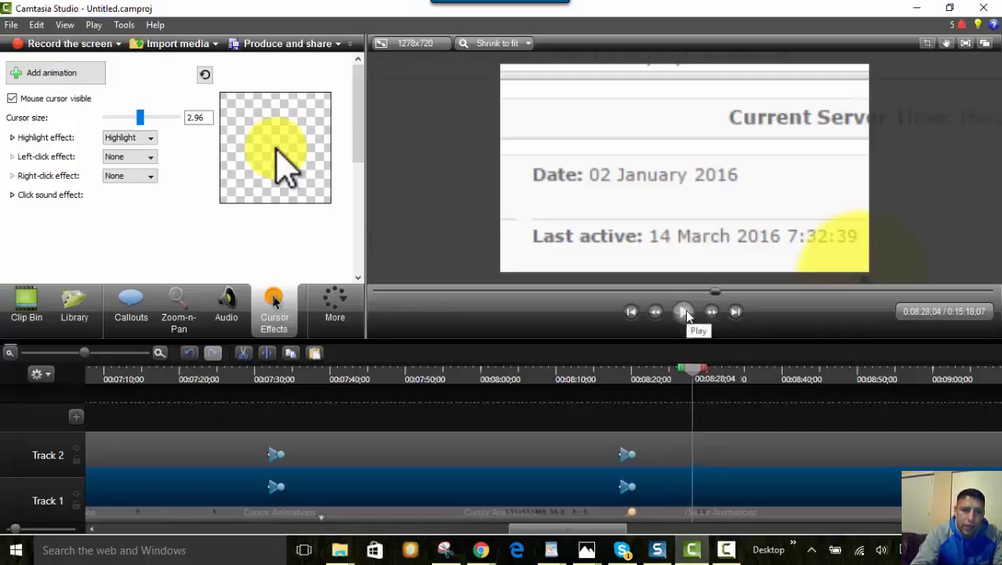
{"action": "left_click", "coordinate": [177, 299]}
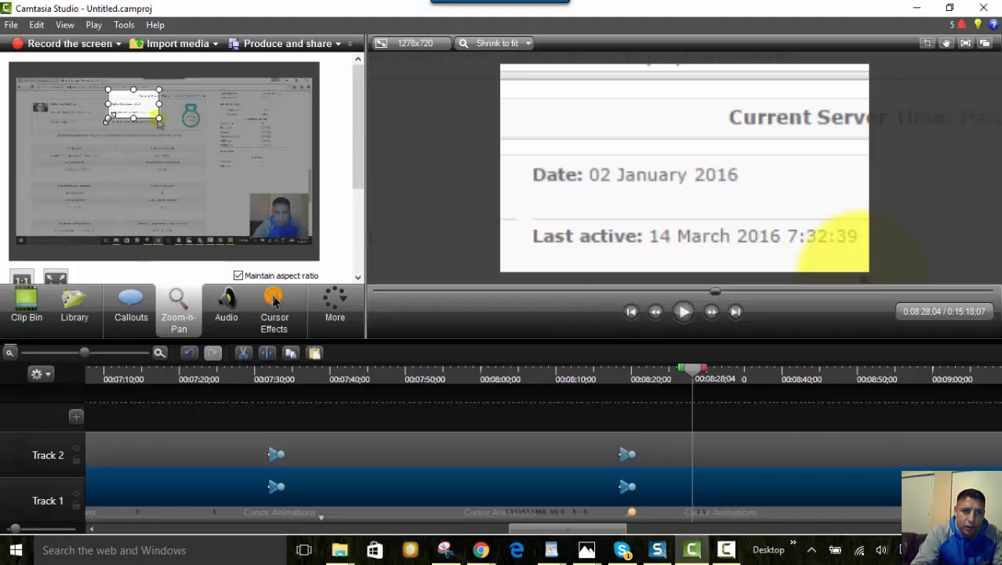
{"action": "left_click_drag", "start_coordinate": [119, 110], "coordinate": [31, 234]}
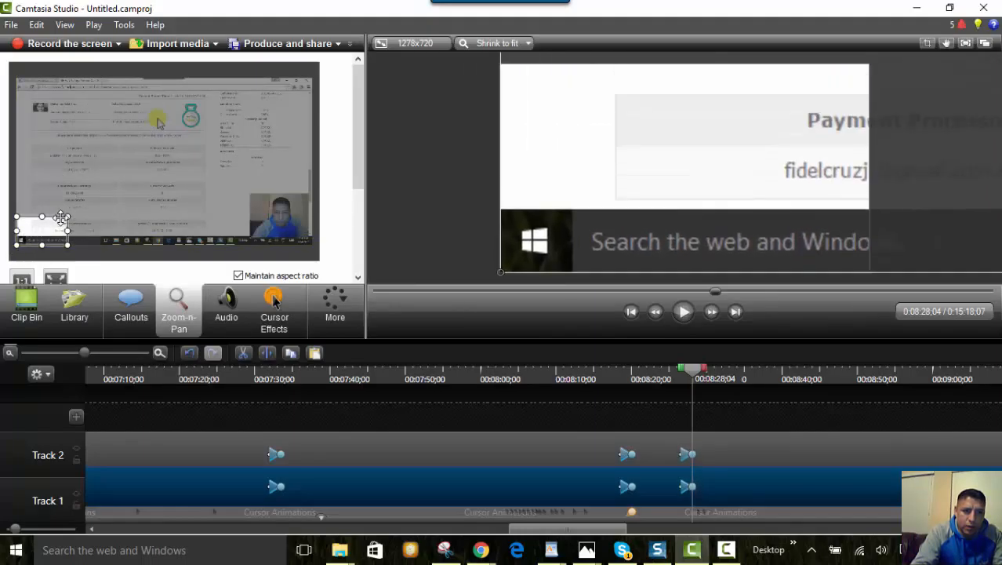
{"action": "left_click_drag", "start_coordinate": [102, 212], "coordinate": [308, 82]}
{"action": "left_click_drag", "start_coordinate": [306, 141], "coordinate": [307, 142]}
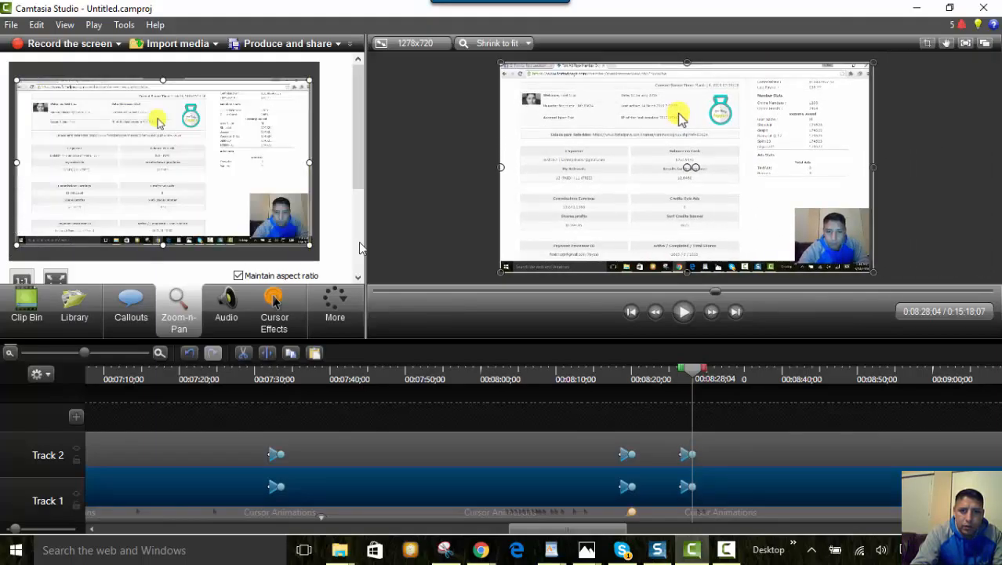
Preview the zoom in, highlighted cursor and zoom out from 0:08:15;29 to 0:08:29;09
{"action": "left_click_drag", "start_coordinate": [697, 374], "coordinate": [604, 380]}
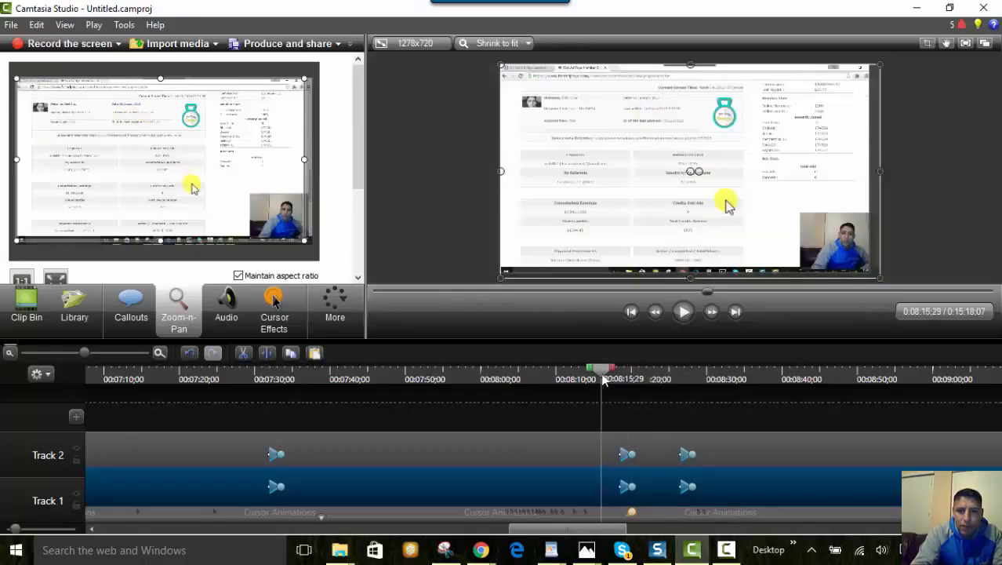
{"action": "left_click", "coordinate": [684, 313]}
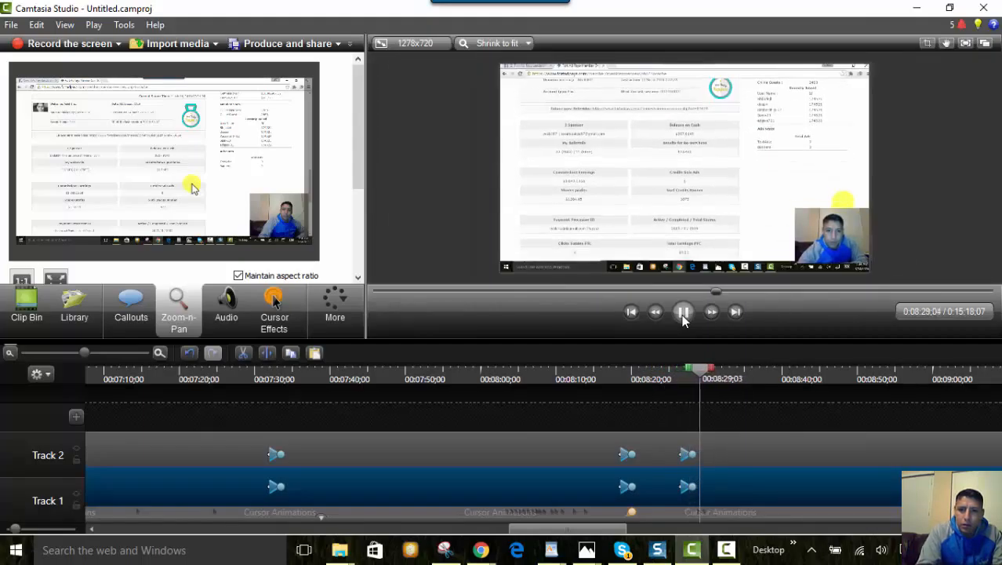
{"action": "left_click", "coordinate": [683, 314]}
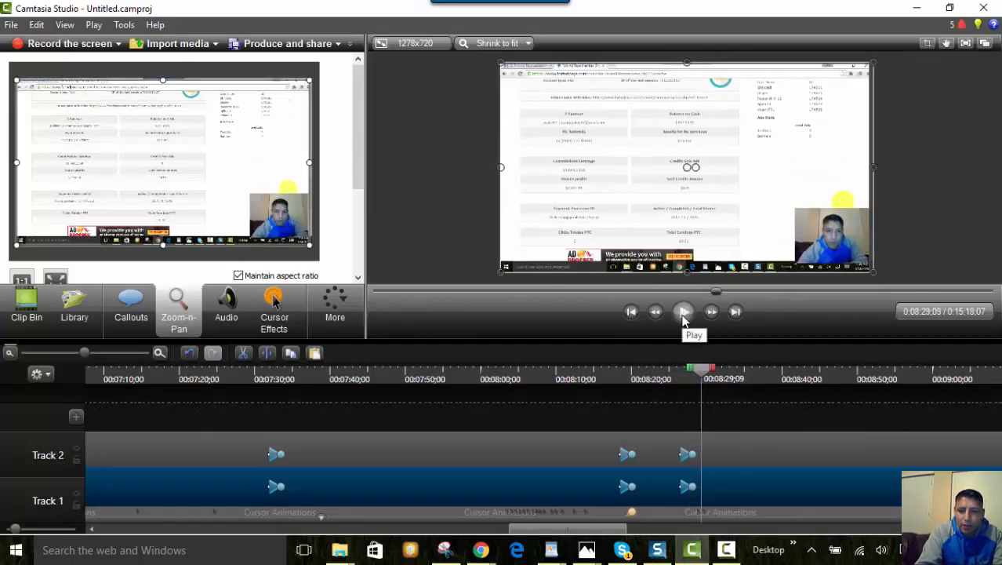
Play on to 0:08:34;28 and add a Zoom-n-Pan zoom framing the Commissions Earnings and Shares profits figures
{"action": "left_click", "coordinate": [682, 313]}
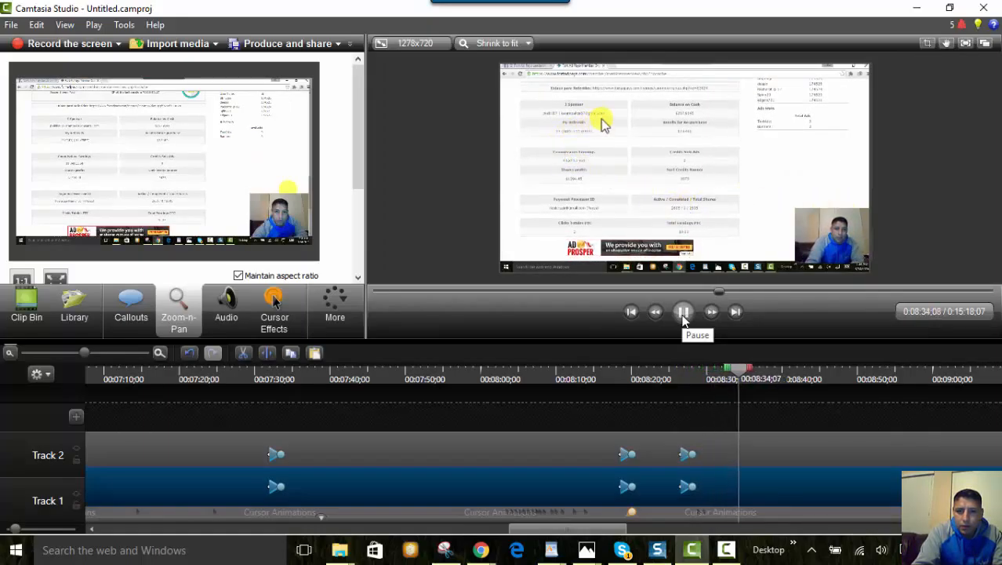
{"action": "left_click", "coordinate": [682, 313]}
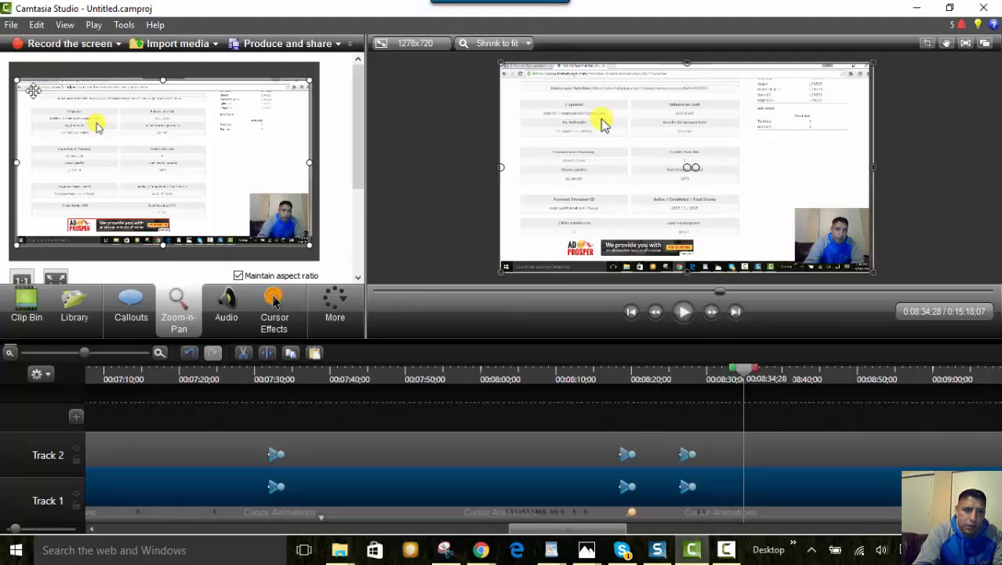
{"action": "left_click_drag", "start_coordinate": [18, 81], "coordinate": [71, 136]}
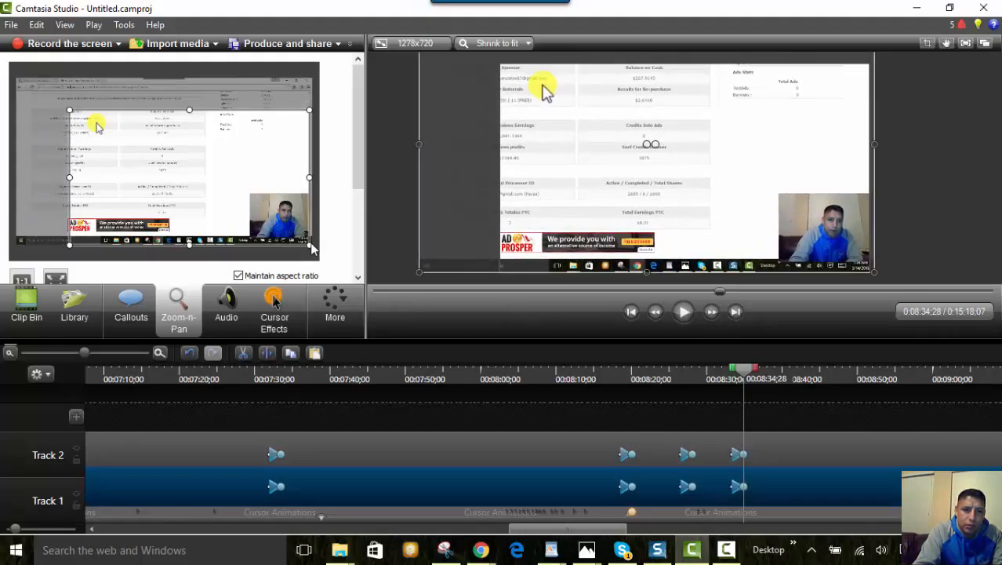
{"action": "left_click_drag", "start_coordinate": [310, 245], "coordinate": [118, 157]}
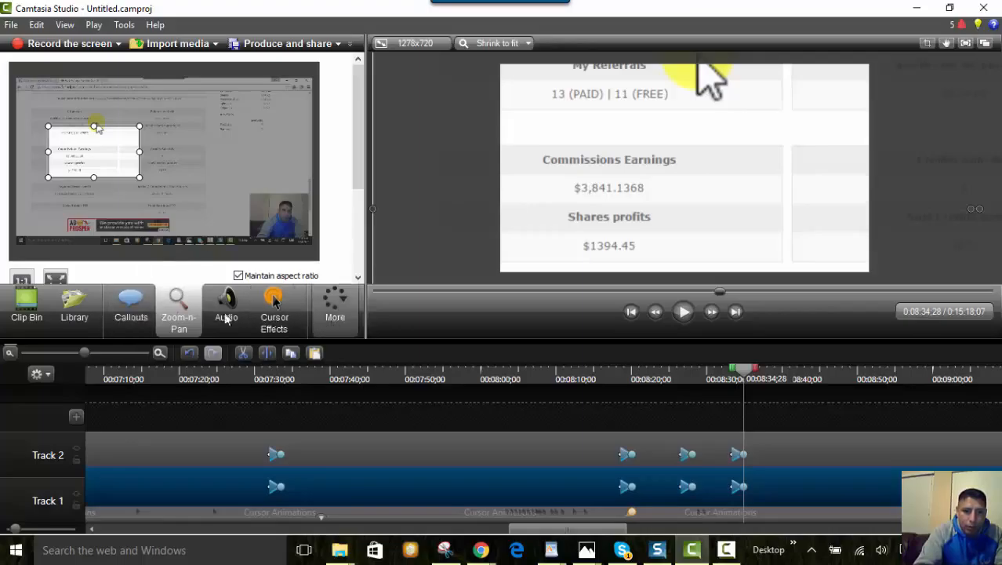
Try adding a blue arrow callout at 0:08:34;28 and undoing it
{"action": "left_click", "coordinate": [129, 305]}
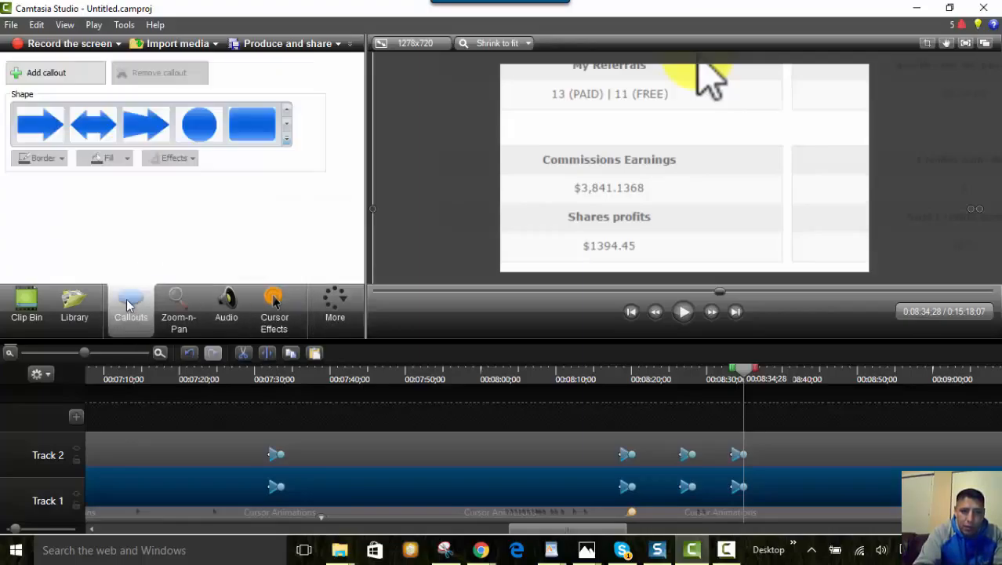
{"action": "left_click", "coordinate": [57, 71]}
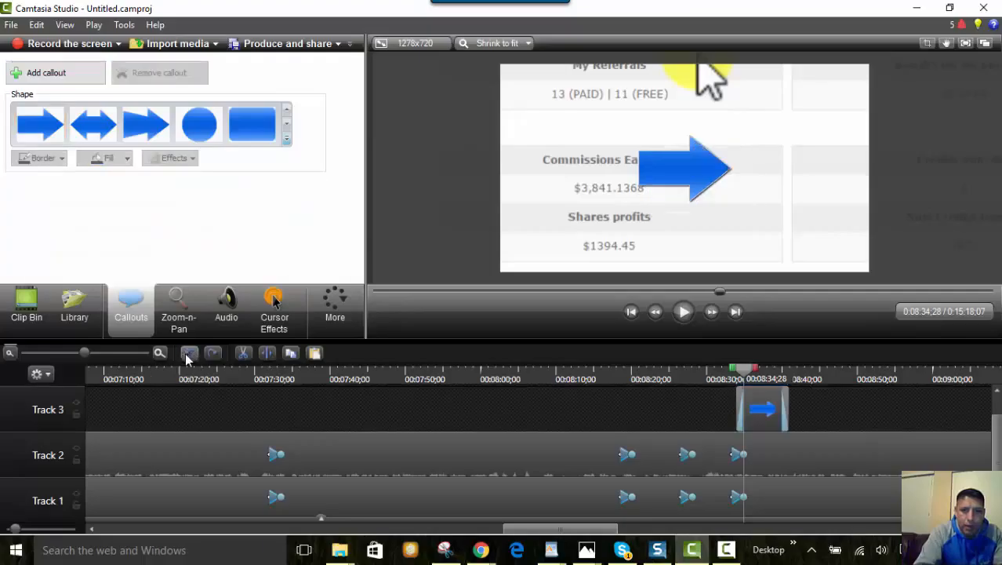
{"action": "left_click", "coordinate": [189, 353]}
Add a Blur callout at 0:08:34;28 and delete the blue arrow callout from Track 3
{"action": "left_click", "coordinate": [287, 138]}
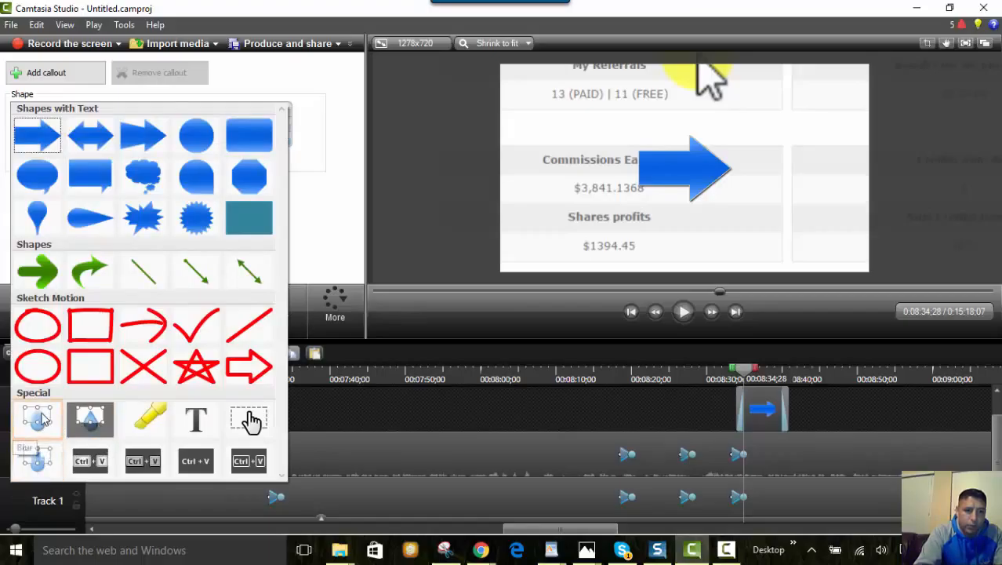
{"action": "left_click", "coordinate": [44, 419]}
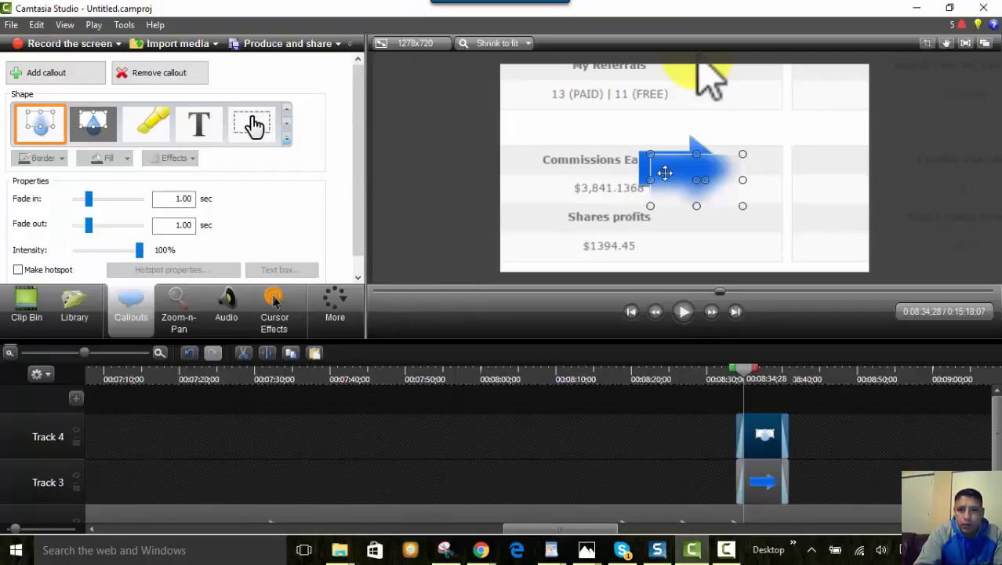
{"action": "left_click", "coordinate": [767, 474]}
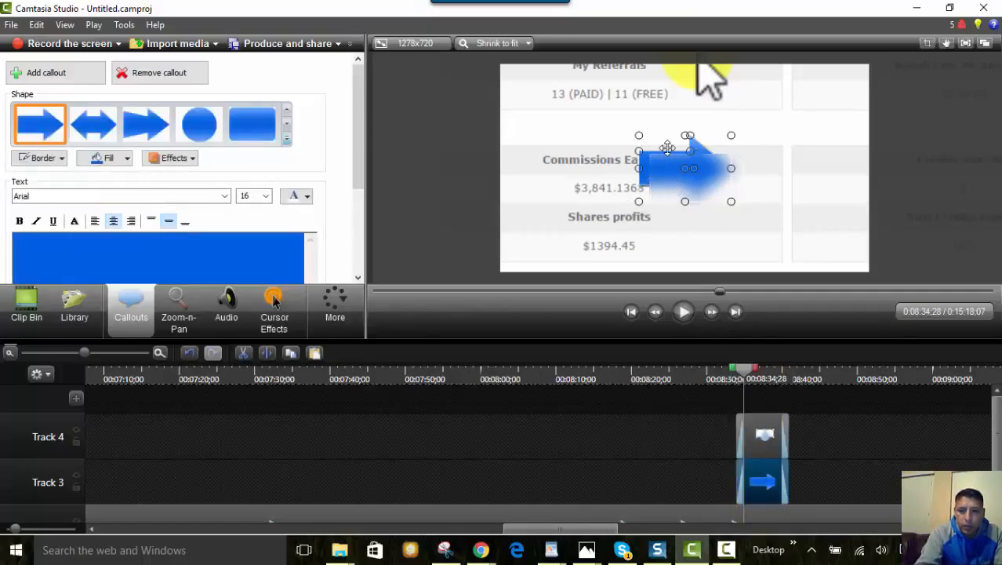
{"action": "key", "text": "Delete"}
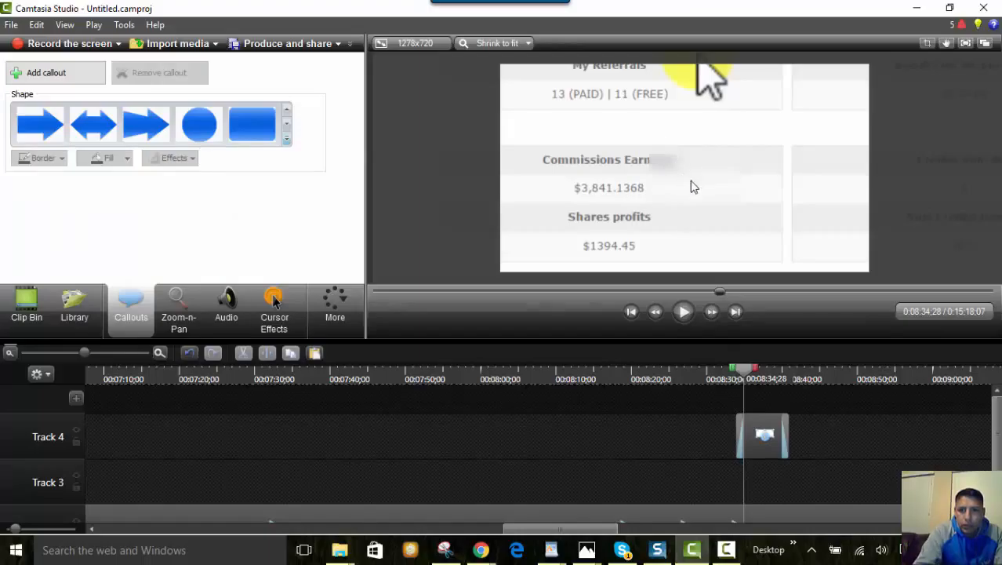
Place the Blur callout over the Shares profits figure, move its clip to Track 3 and lengthen it
{"action": "left_click_drag", "start_coordinate": [693, 186], "coordinate": [609, 237]}
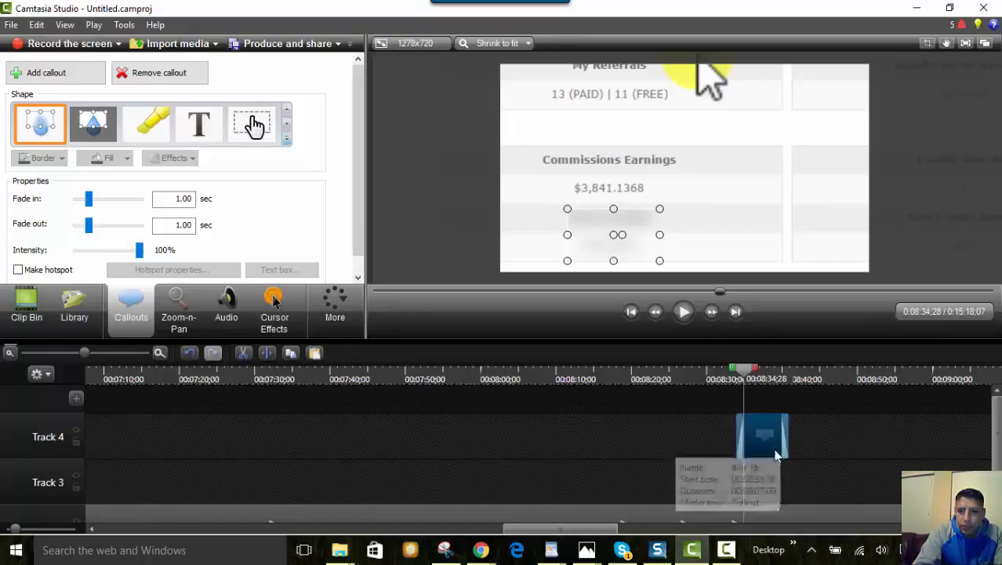
{"action": "left_click_drag", "start_coordinate": [775, 455], "coordinate": [811, 487]}
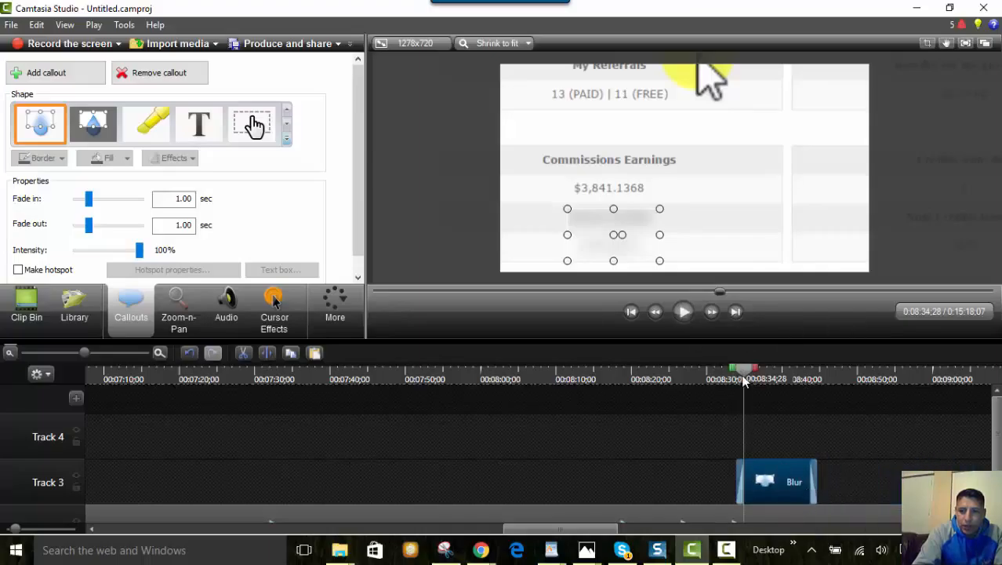
Preview the zoom and the blur over the Shares profits figure from 0:08:29;26 to 0:08:45;18
{"action": "left_click_drag", "start_coordinate": [745, 377], "coordinate": [706, 377]}
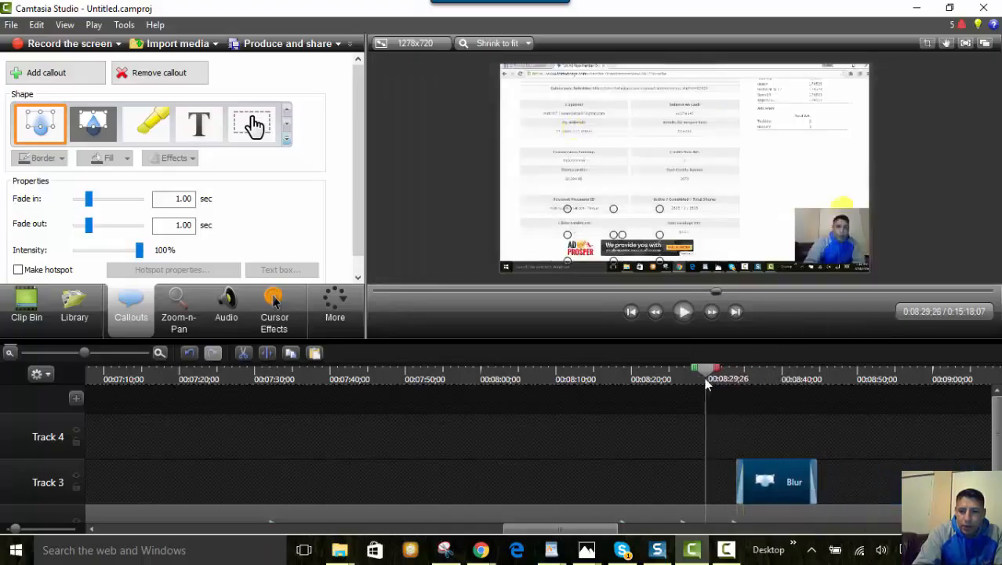
{"action": "left_click", "coordinate": [683, 311]}
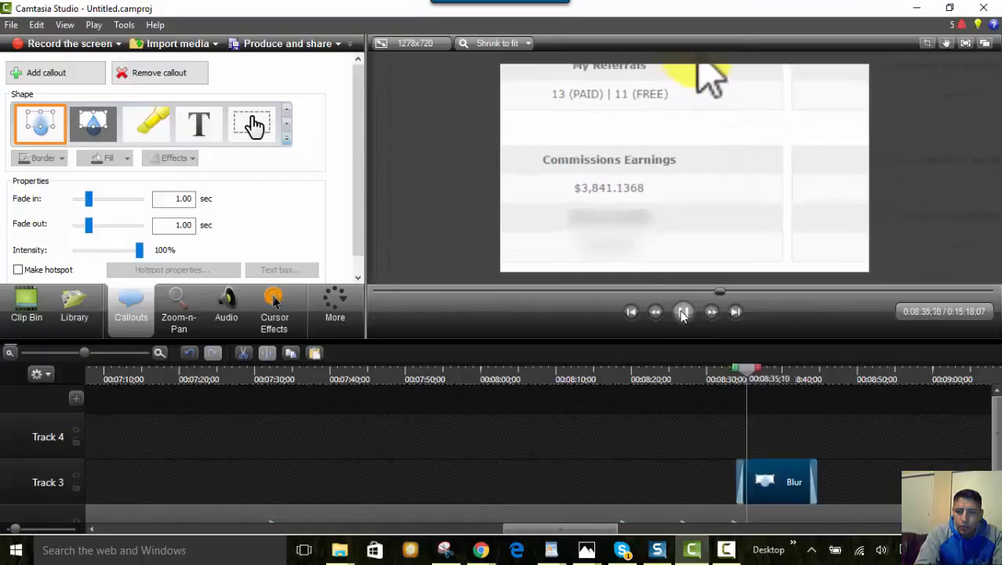
{"action": "left_click", "coordinate": [683, 311]}
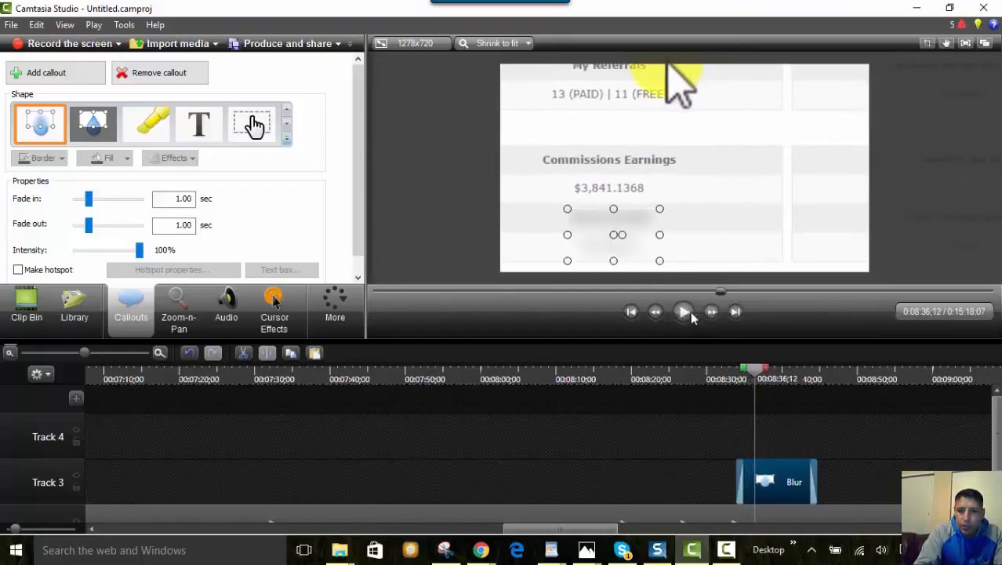
{"action": "left_click", "coordinate": [682, 311]}
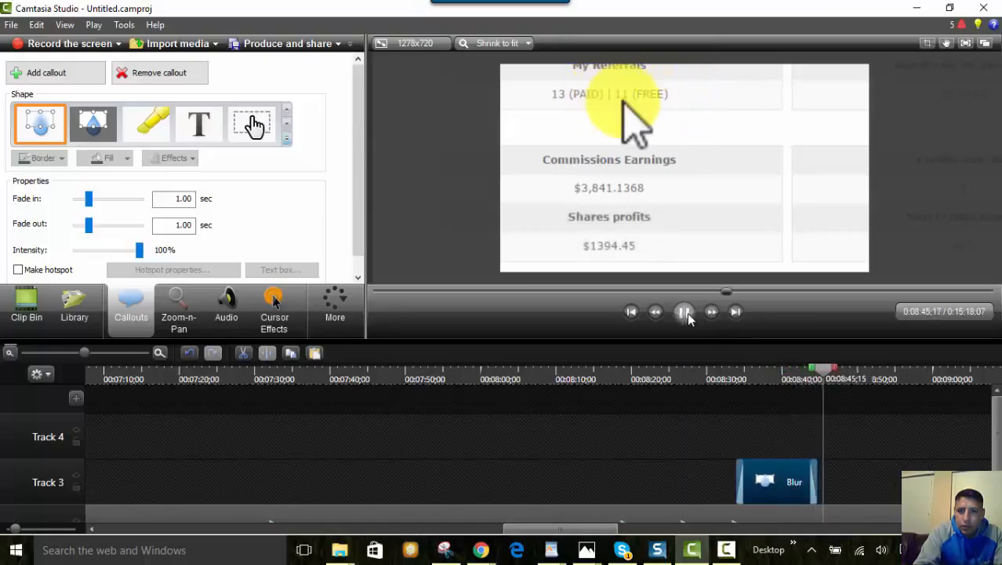
{"action": "left_click", "coordinate": [683, 312]}
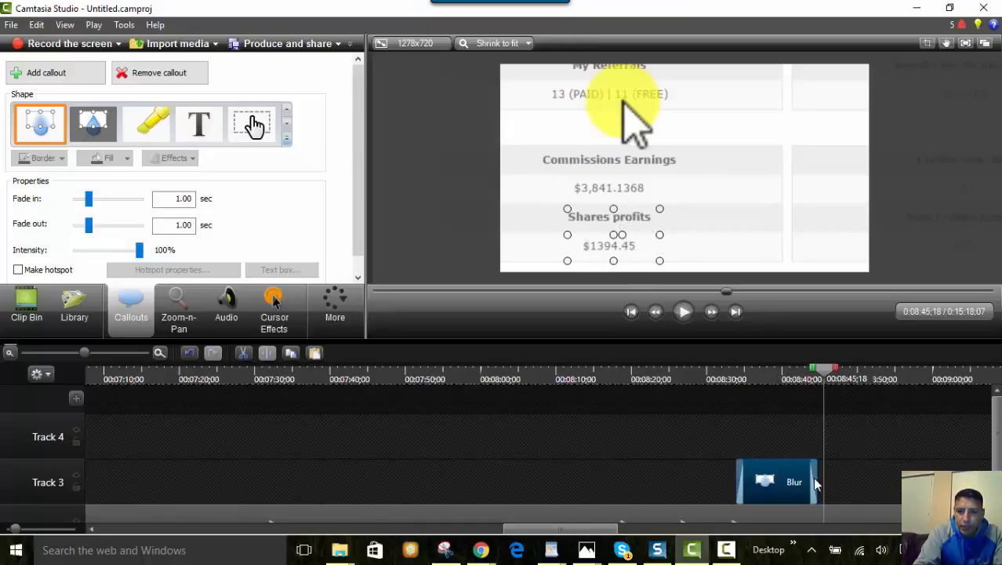
Extend the Blur callout on Track 3 to about 0:08:48 and look over the available callout shapes
{"action": "left_click_drag", "start_coordinate": [816, 480], "coordinate": [849, 480]}
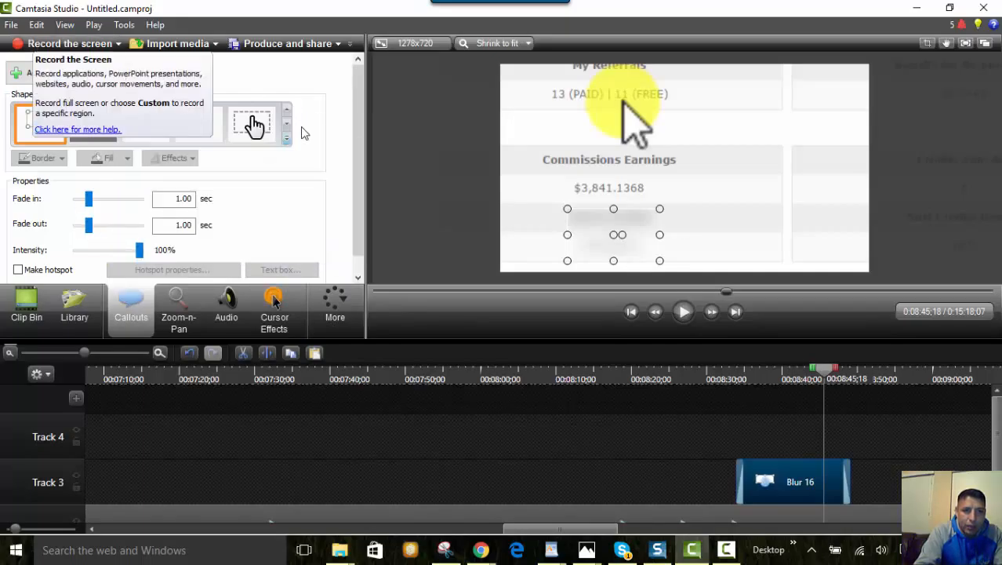
{"action": "left_click", "coordinate": [287, 143]}
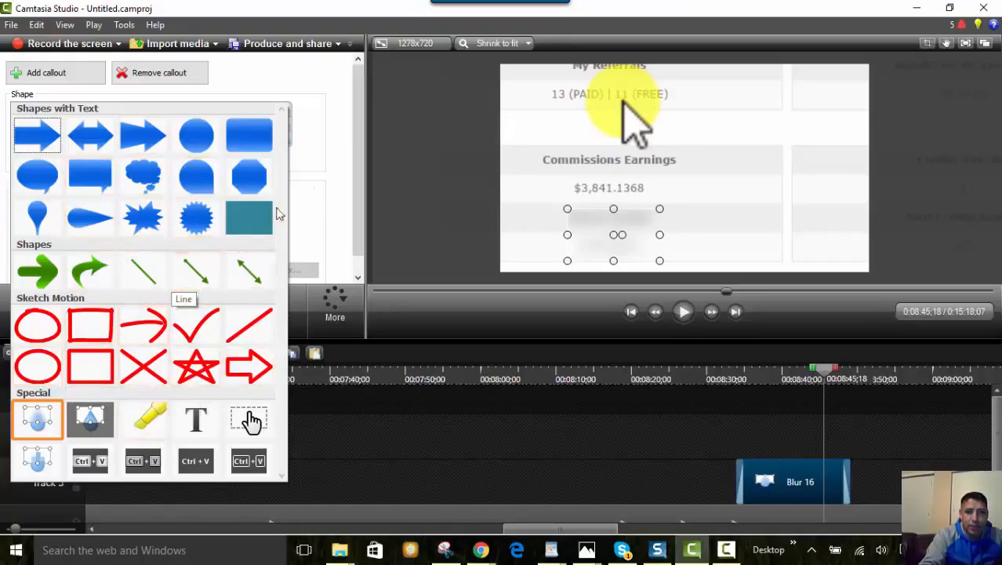
{"action": "left_click", "coordinate": [316, 87]}
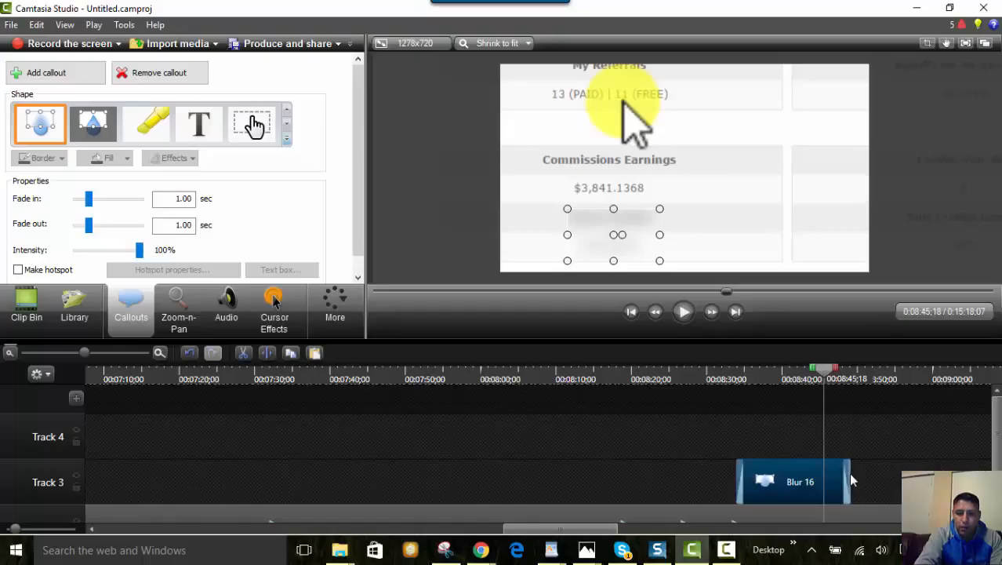
{"action": "mouse_move", "coordinate": [850, 480]}
{"action": "left_mouse_down"}
{"action": "mouse_move", "coordinate": [805, 473]}
{"action": "mouse_move", "coordinate": [846, 471]}
{"action": "left_mouse_up"}
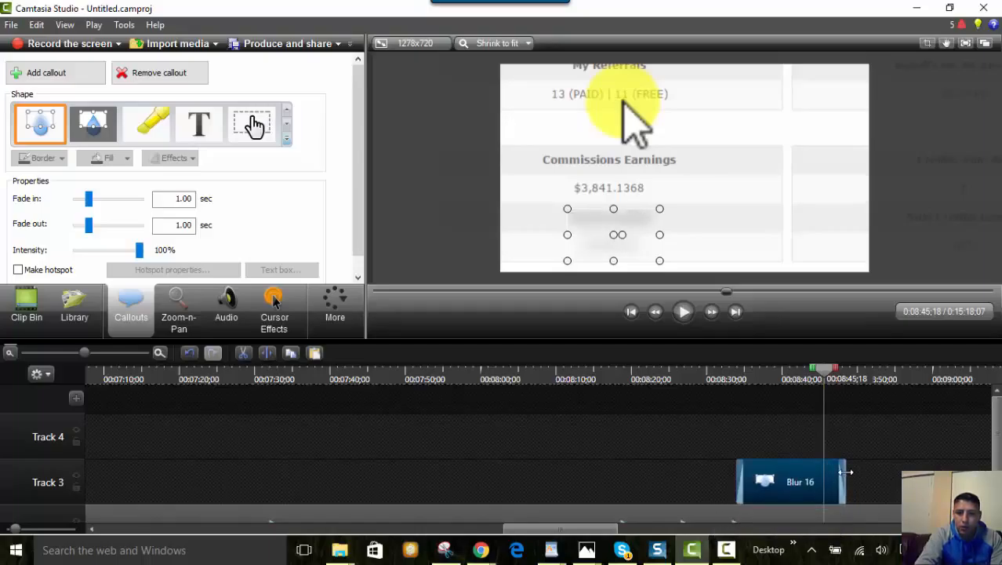
Play on to 0:08:50;19 and delete the Blur callout from Track 3
{"action": "left_click", "coordinate": [683, 313]}
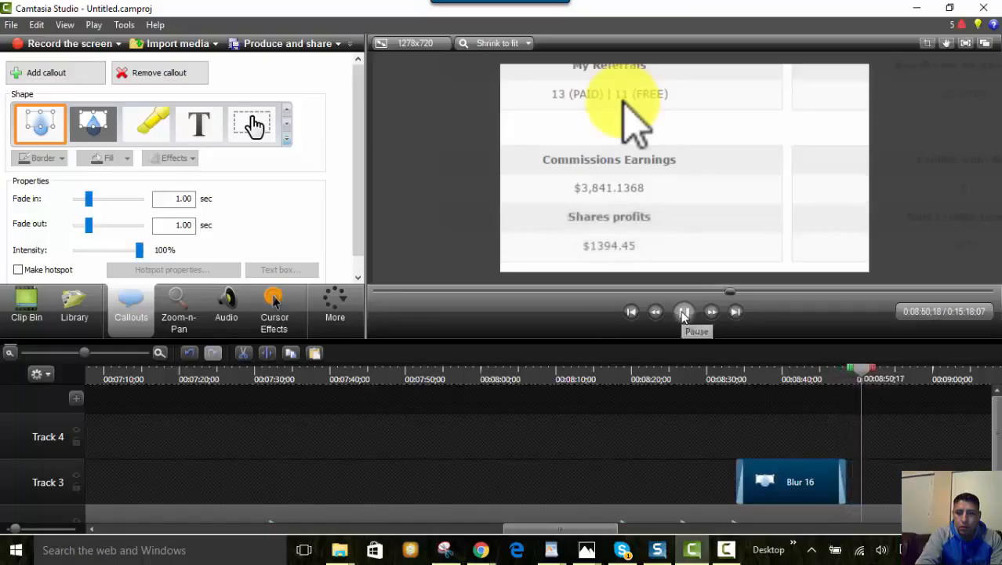
{"action": "left_click", "coordinate": [683, 313]}
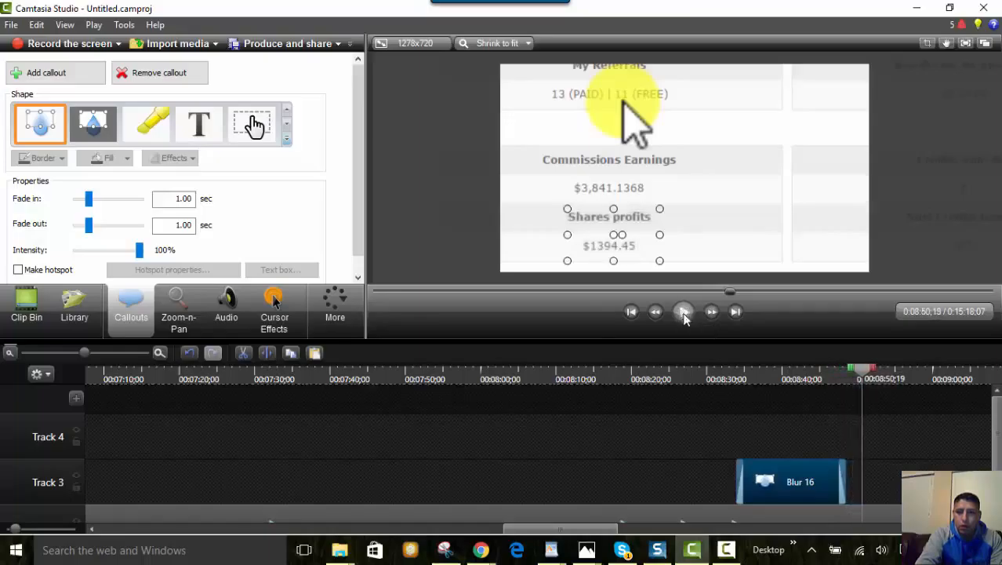
{"action": "right_click", "coordinate": [808, 473]}
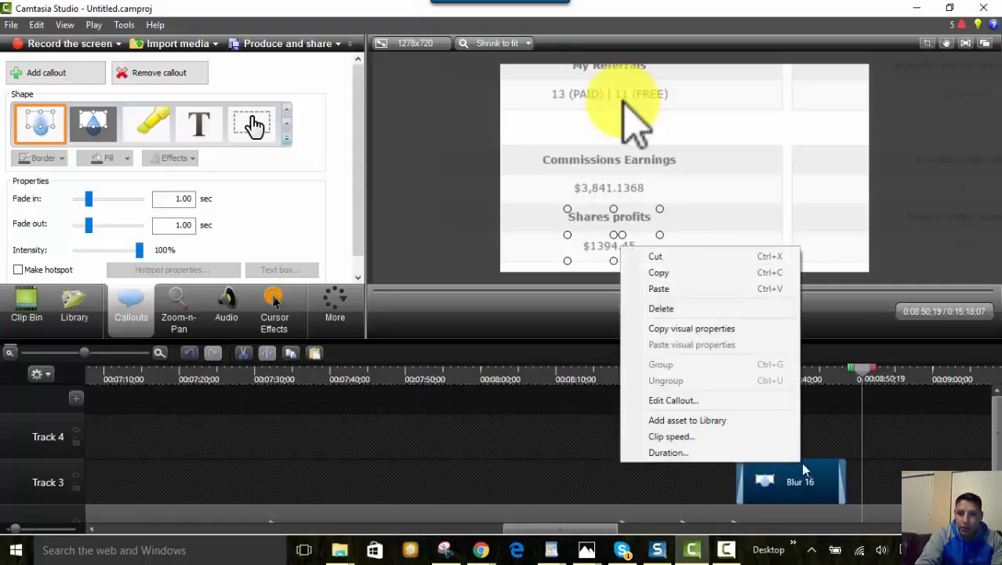
{"action": "left_click", "coordinate": [665, 309]}
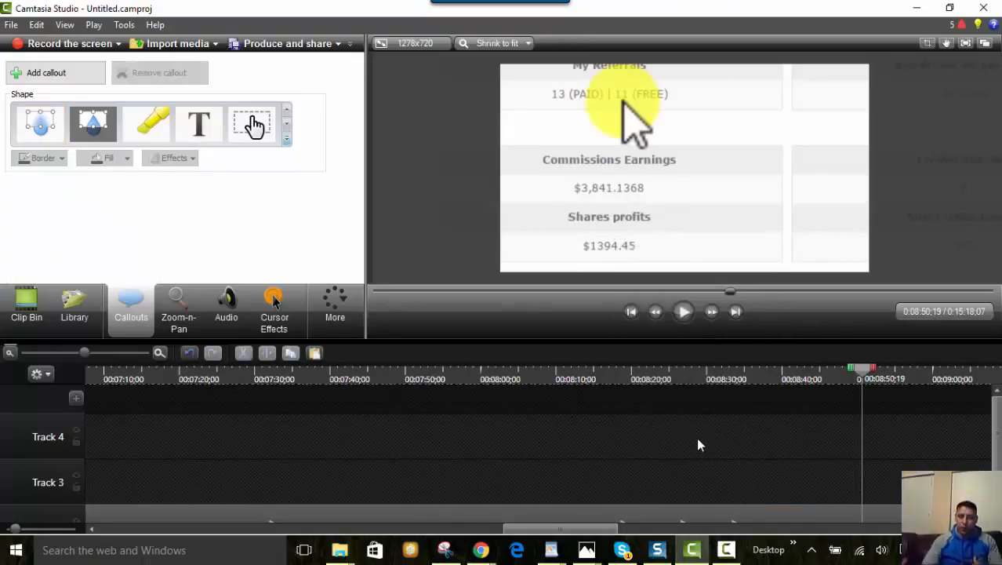
Play the zoomed-in section on to 0:08:59;06 and check the existing zoom animations on Tracks 1 and 2
{"action": "left_click", "coordinate": [684, 311]}
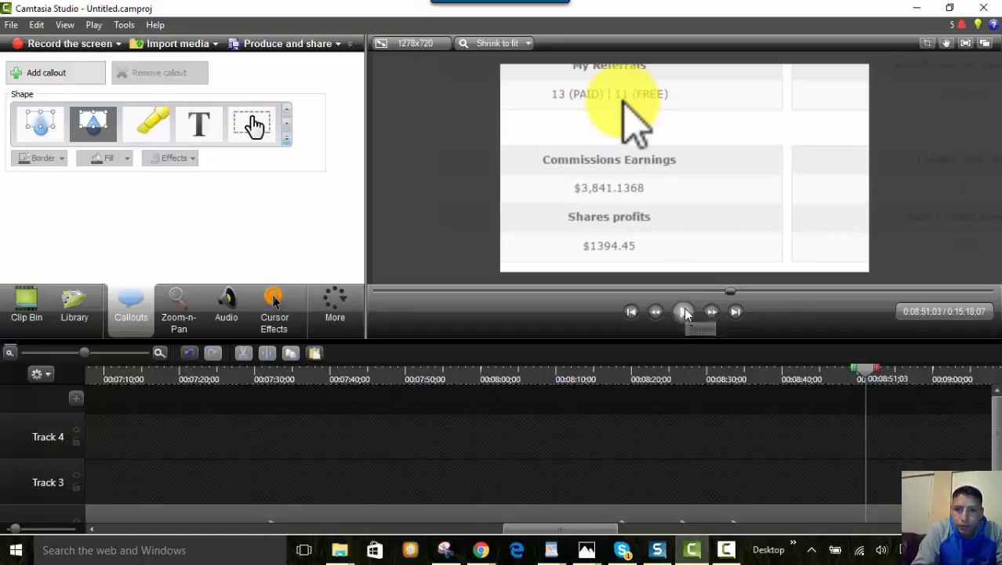
{"action": "left_click", "coordinate": [684, 312]}
{"action": "left_click", "coordinate": [684, 312]}
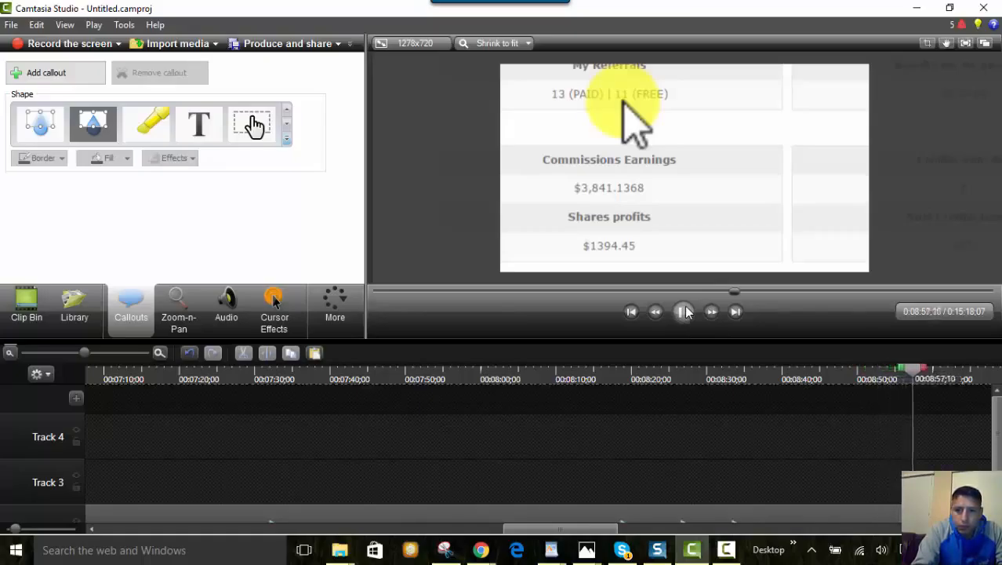
{"action": "left_click", "coordinate": [685, 311]}
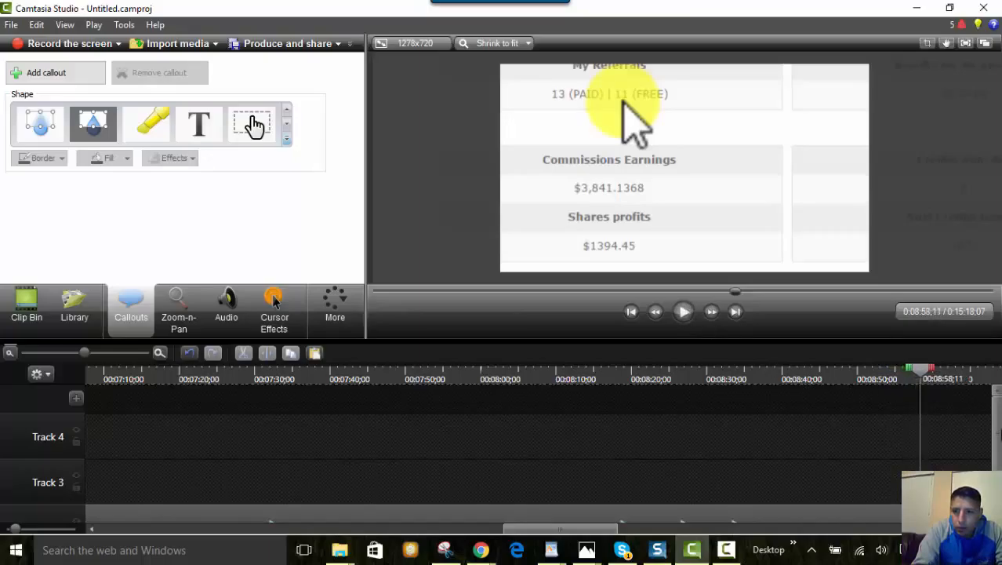
{"action": "right_click", "coordinate": [998, 436]}
{"action": "key", "text": "Escape"}
{"action": "scroll", "coordinate": [998, 443], "scroll_direction": "down", "scroll_amount": 3}
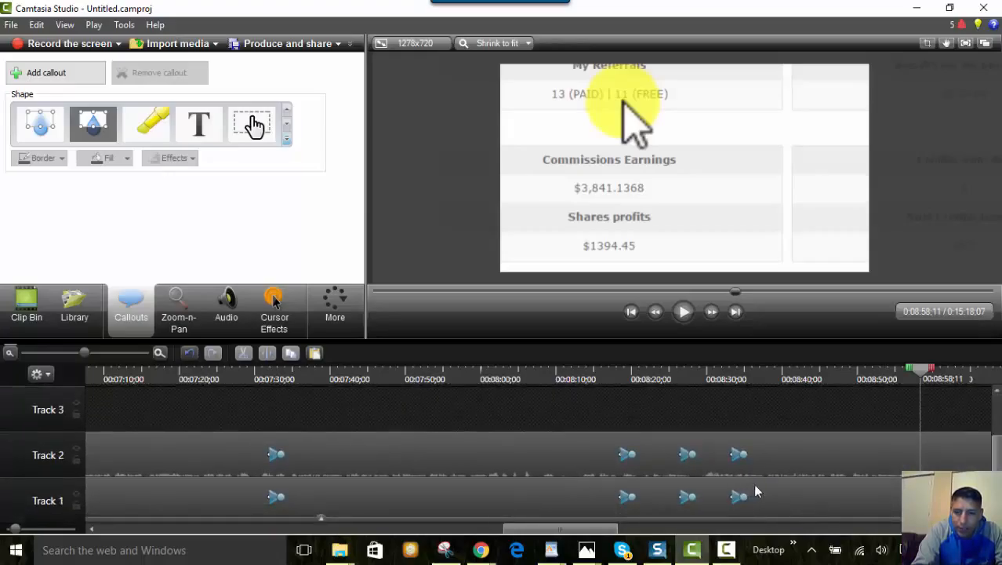
{"action": "left_click", "coordinate": [683, 312]}
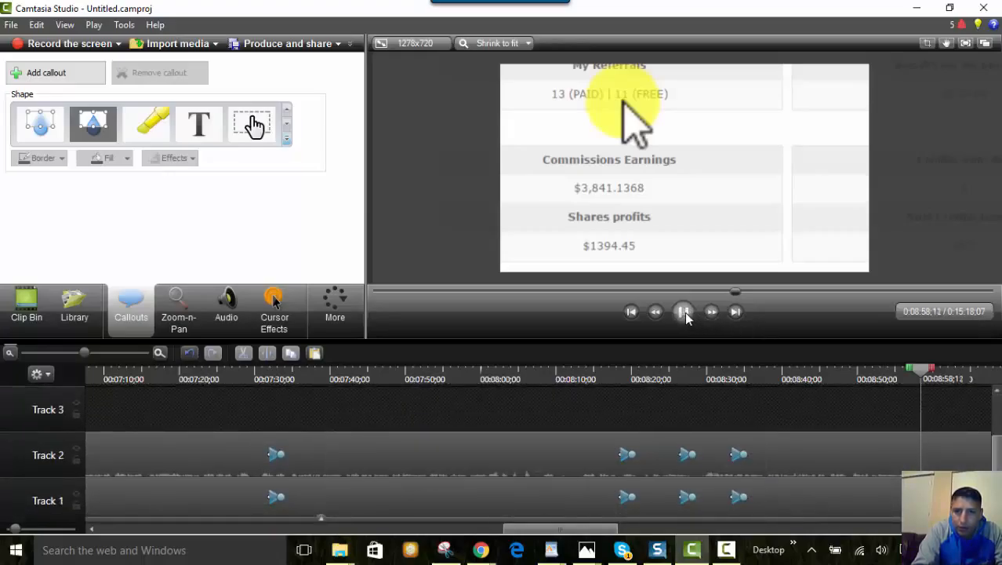
{"action": "left_click", "coordinate": [683, 312]}
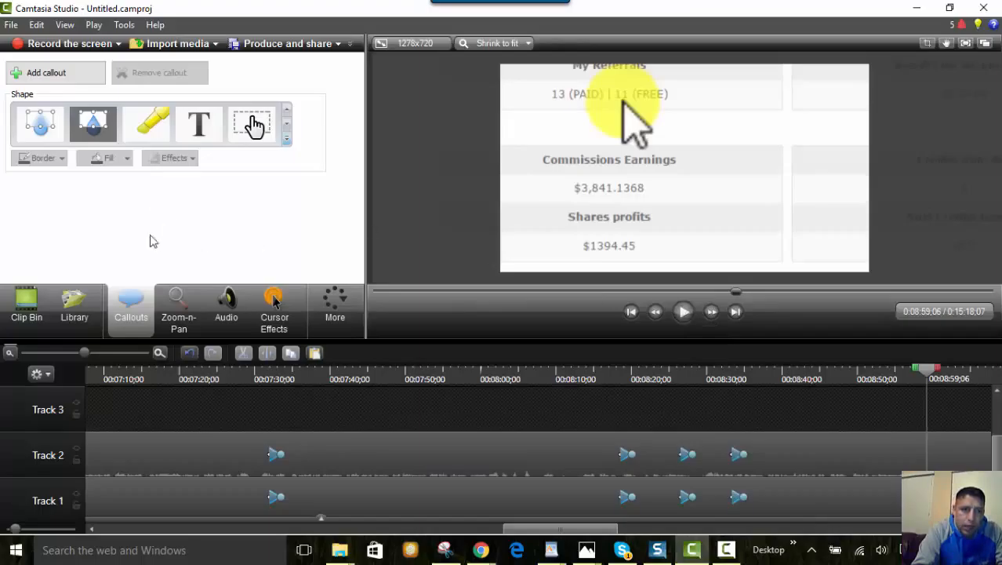
Add a Zoom-n-Pan animation at 0:08:59;06 that zooms back out to the full frame
{"action": "left_click", "coordinate": [176, 298]}
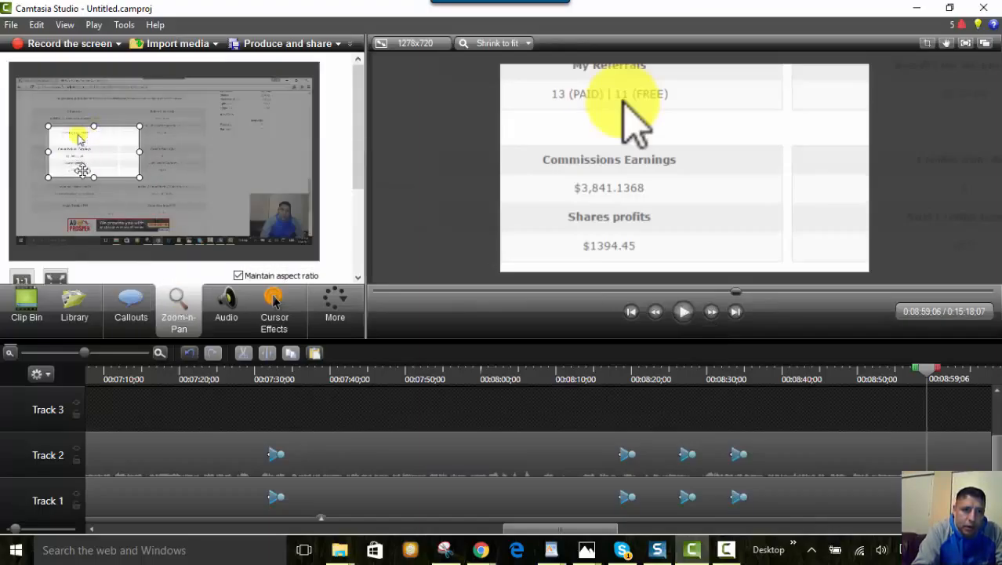
{"action": "left_click_drag", "start_coordinate": [101, 145], "coordinate": [102, 194]}
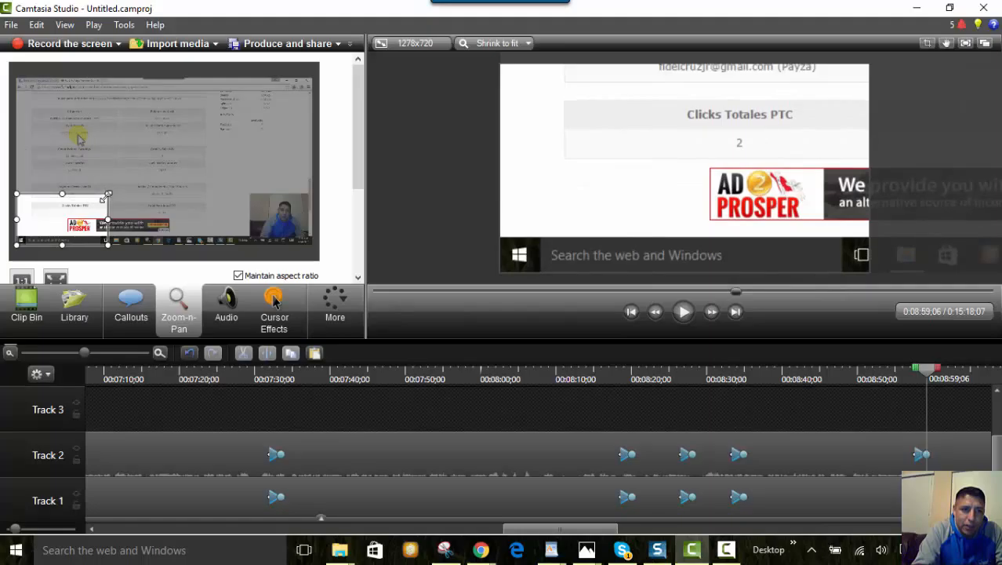
{"action": "left_click_drag", "start_coordinate": [109, 193], "coordinate": [311, 103]}
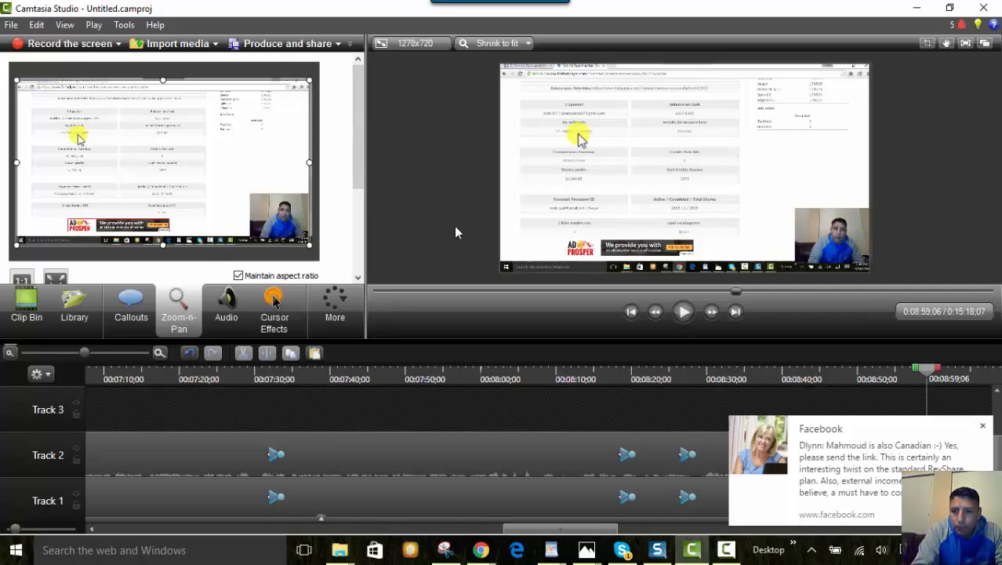
{"action": "left_click", "coordinate": [982, 427]}
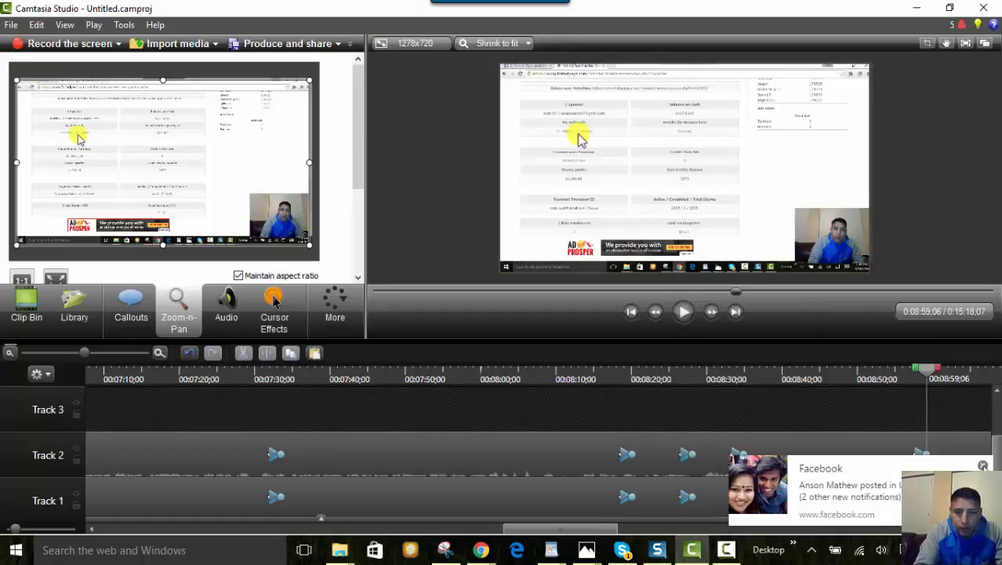
Add a Zoom-n-Pan zoom at 0:09:00;00 framing the account figures from My Referrals down to Payment Processor ID
{"action": "left_click", "coordinate": [684, 311]}
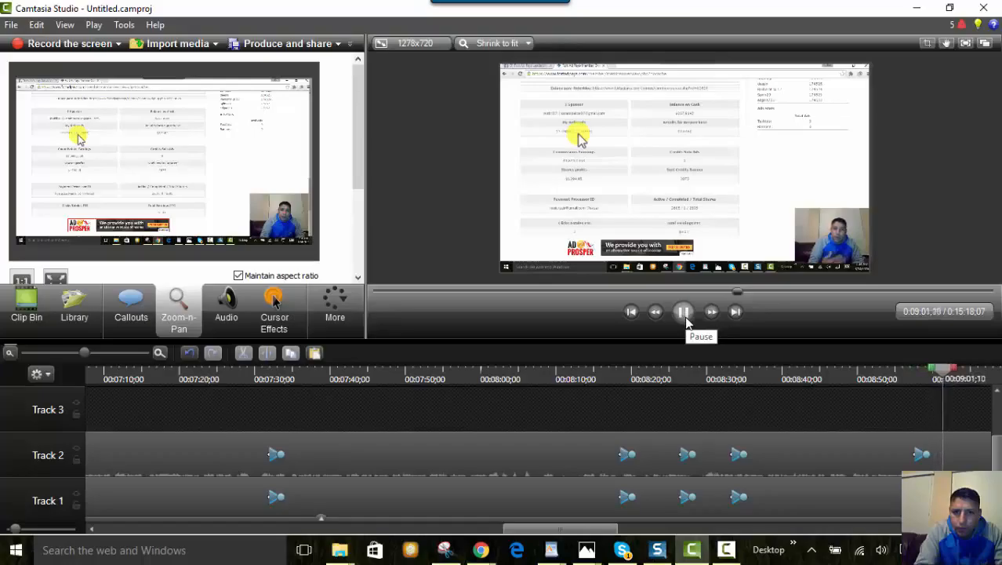
{"action": "left_click", "coordinate": [686, 320]}
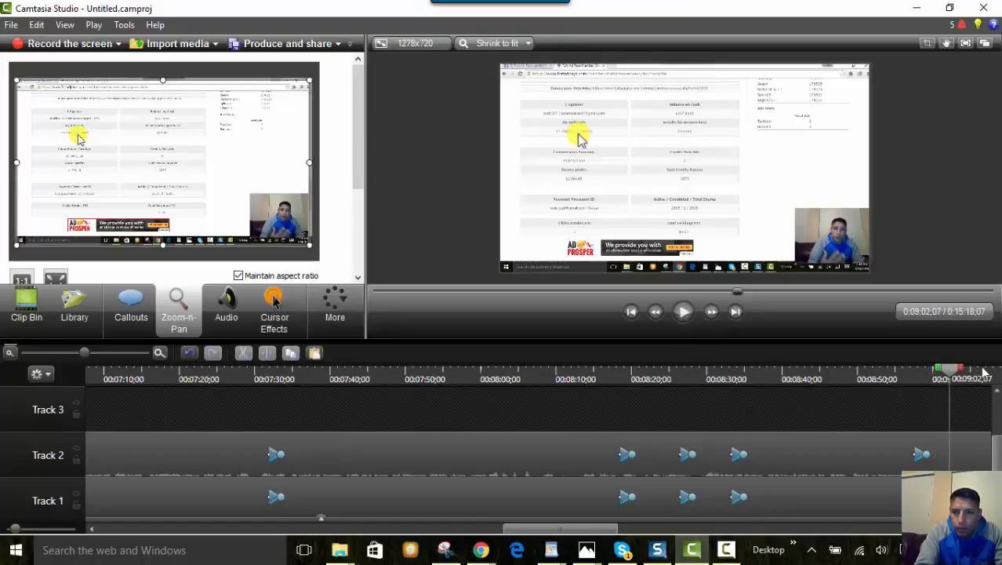
{"action": "mouse_move", "coordinate": [943, 379]}
{"action": "left_mouse_down"}
{"action": "mouse_move", "coordinate": [898, 383]}
{"action": "mouse_move", "coordinate": [934, 385]}
{"action": "left_mouse_up"}
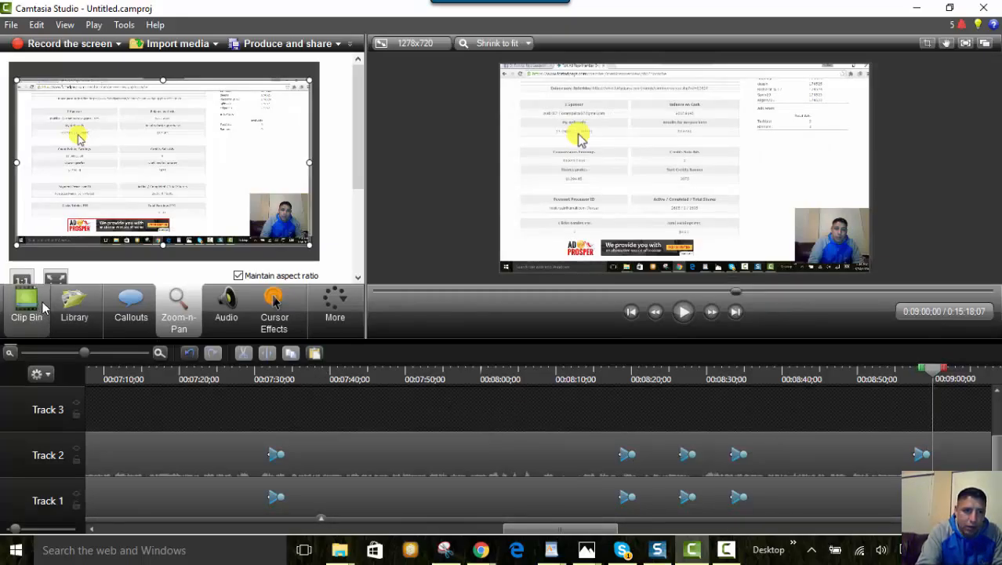
{"action": "mouse_move", "coordinate": [15, 244]}
{"action": "left_mouse_down"}
{"action": "mouse_move", "coordinate": [91, 186]}
{"action": "mouse_move", "coordinate": [116, 188]}
{"action": "left_mouse_up"}
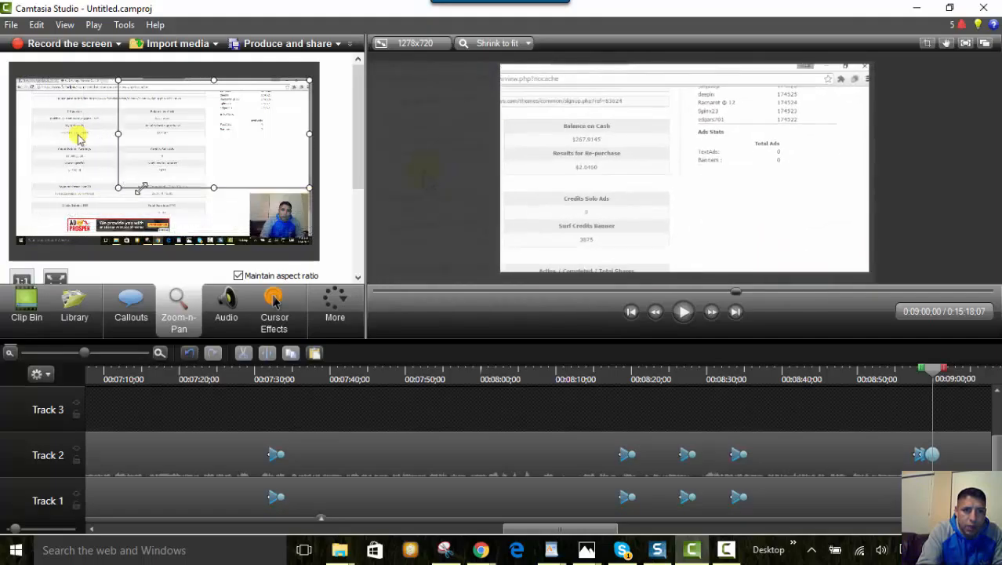
{"action": "left_click_drag", "start_coordinate": [193, 152], "coordinate": [190, 202]}
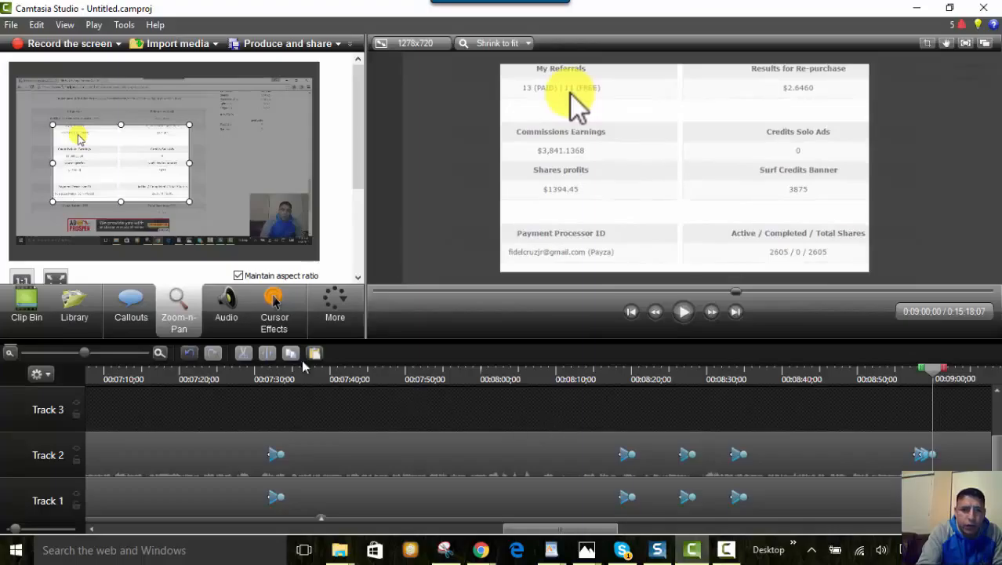
Add a Blur callout at 0:09:00;00, fit it over the Payment Processor ID entry and play the result
{"action": "left_click", "coordinate": [131, 304]}
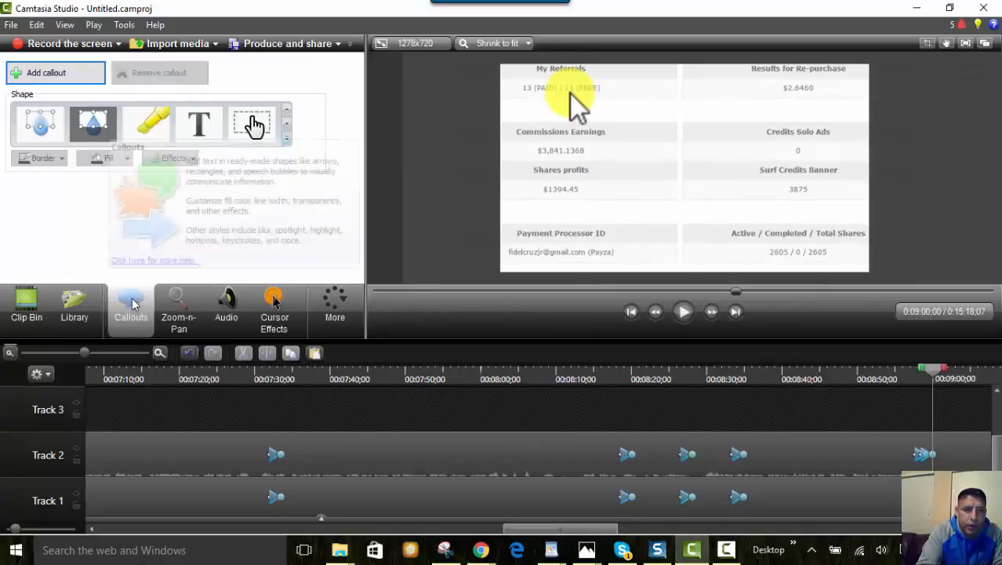
{"action": "left_click", "coordinate": [41, 125]}
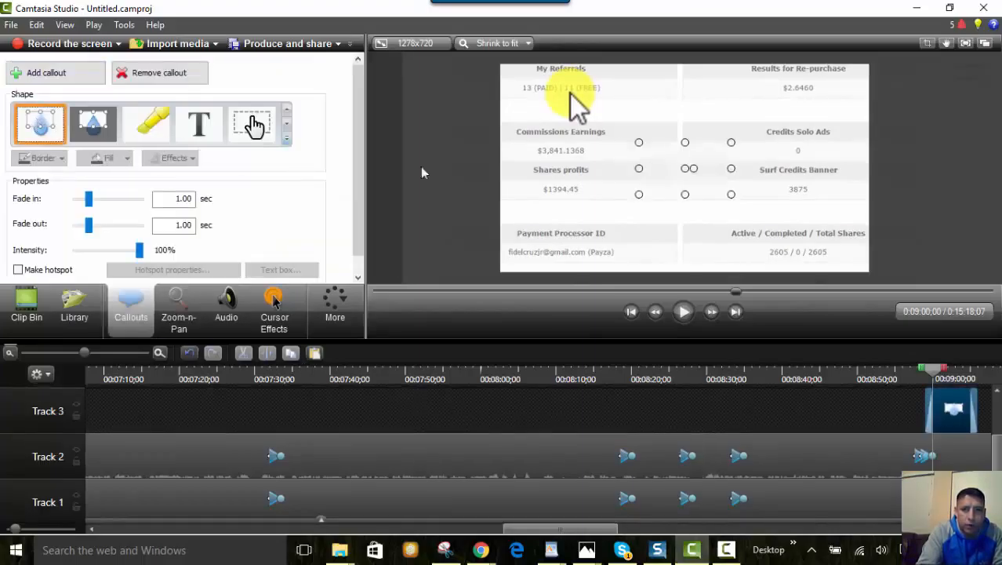
{"action": "left_click_drag", "start_coordinate": [698, 170], "coordinate": [635, 239]}
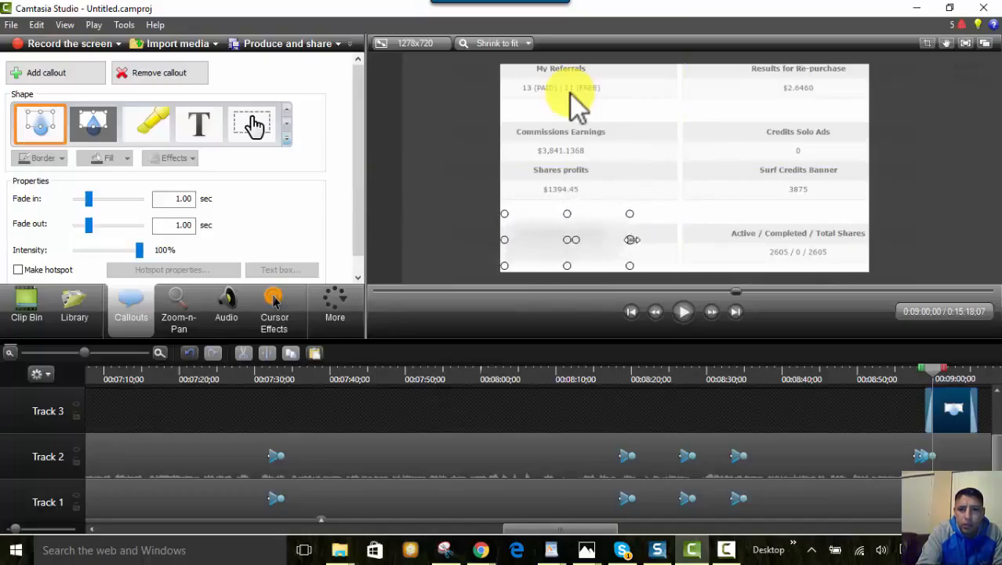
{"action": "left_click_drag", "start_coordinate": [569, 214], "coordinate": [581, 244]}
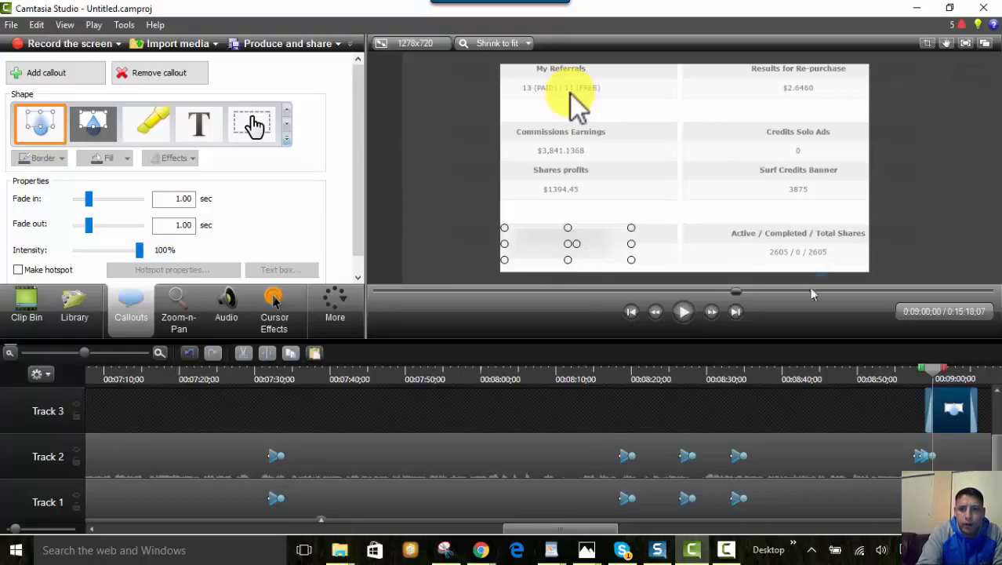
{"action": "left_click", "coordinate": [684, 316]}
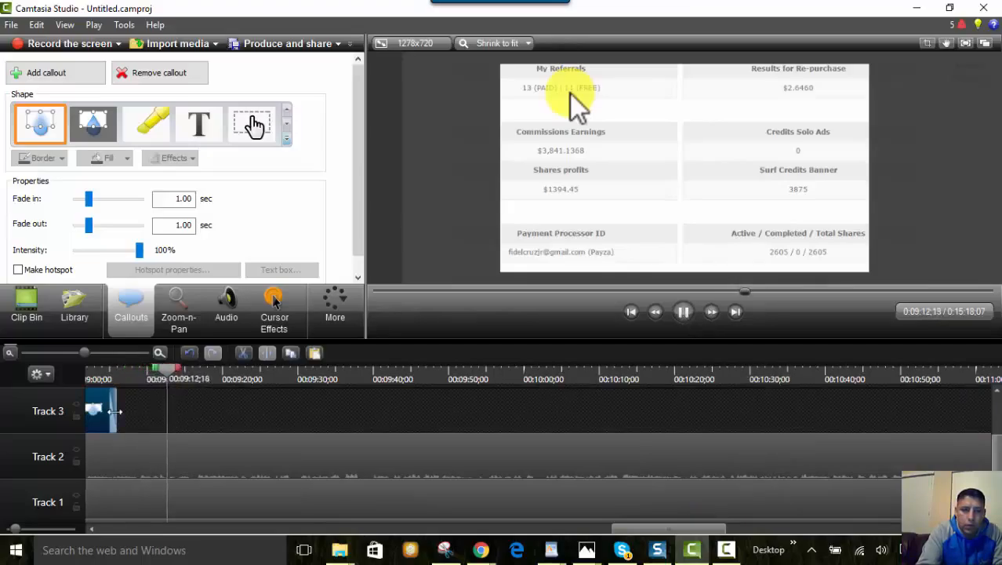
Extend the Blur callout on Track 3 to about 0:10:27 and check its coverage up to 0:10:19;13
{"action": "right_click", "coordinate": [115, 409]}
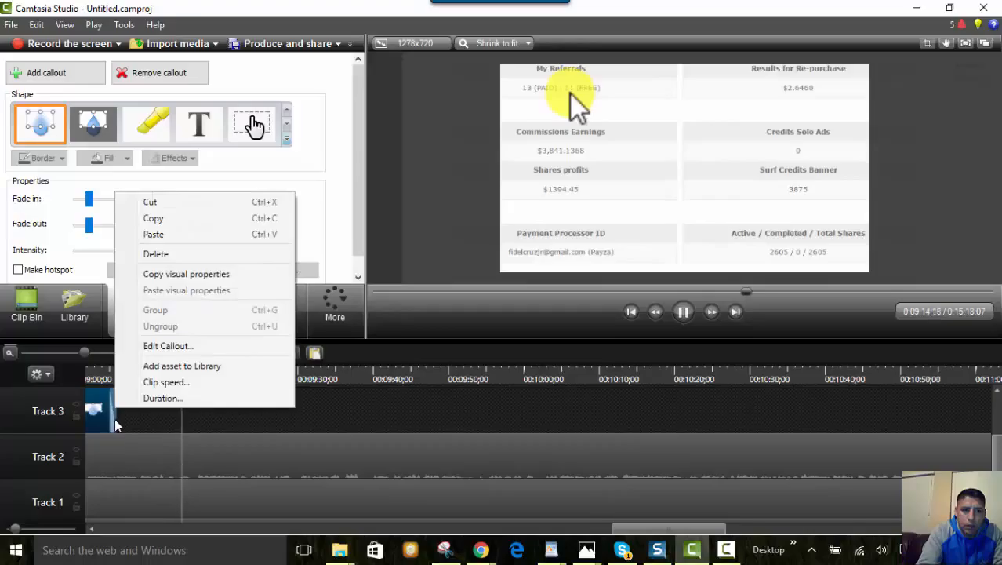
{"action": "left_click_drag", "start_coordinate": [116, 424], "coordinate": [722, 429]}
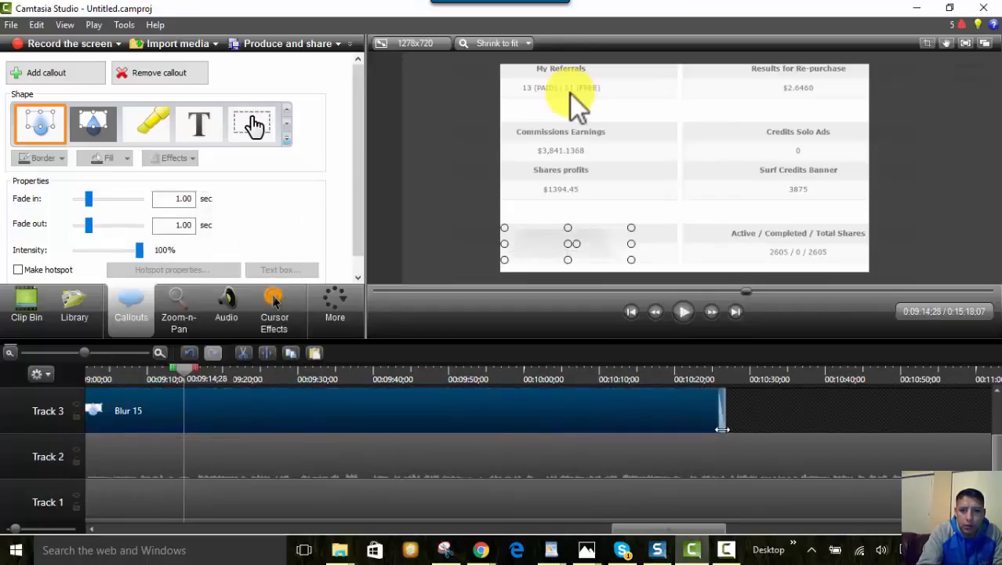
{"action": "left_click", "coordinate": [683, 313]}
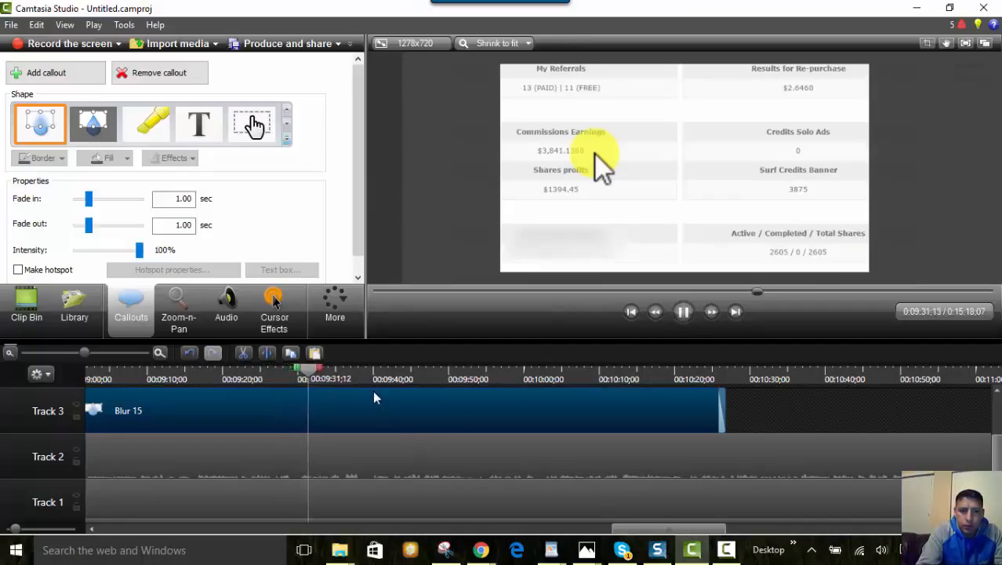
{"action": "left_click", "coordinate": [334, 374]}
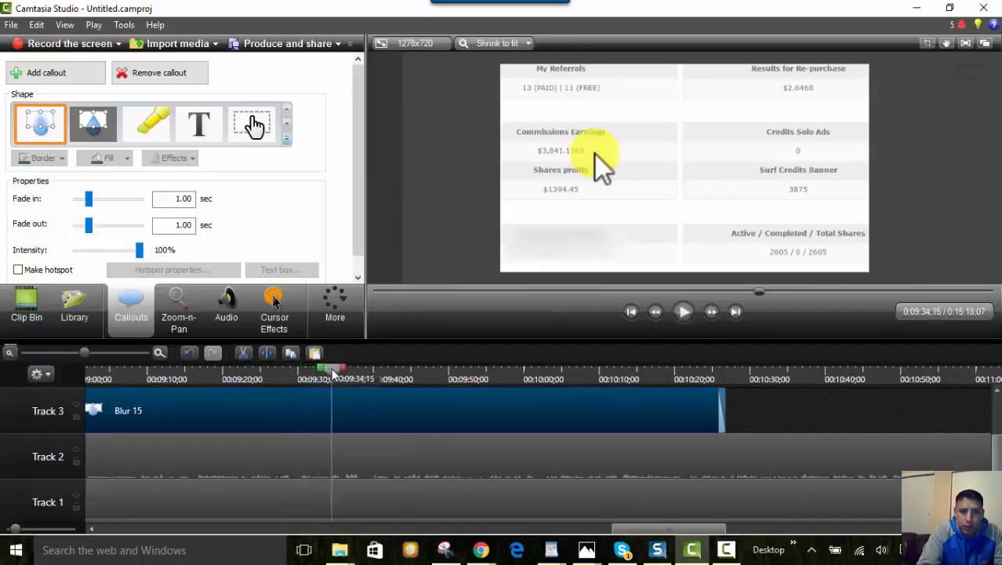
{"action": "left_click_drag", "start_coordinate": [333, 375], "coordinate": [667, 377]}
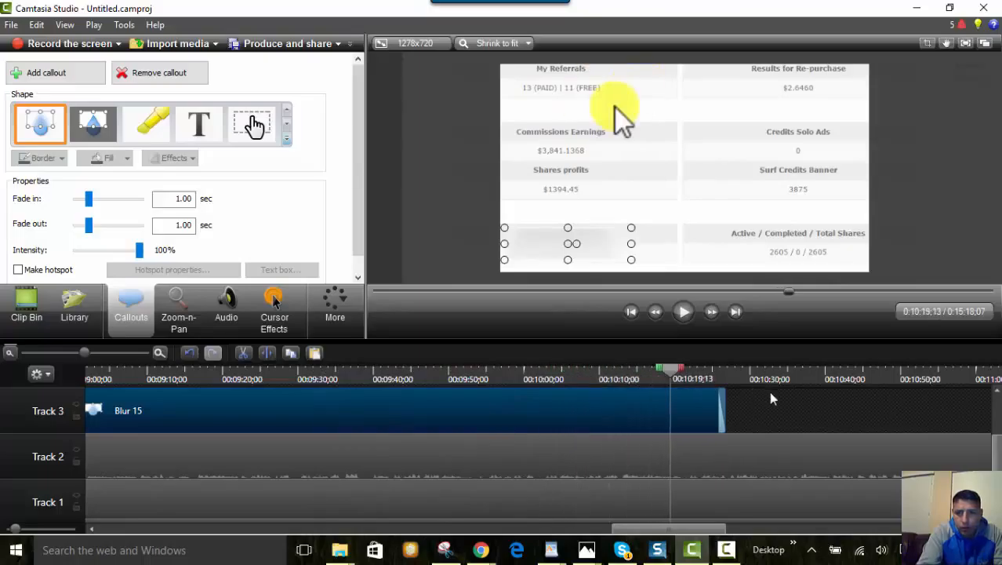
Extend the Blur callout on Track 3 to about 0:11:30 and locate the frame just before the page scrolls, at 0:11:13;28
{"action": "left_click_drag", "start_coordinate": [723, 401], "coordinate": [926, 401]}
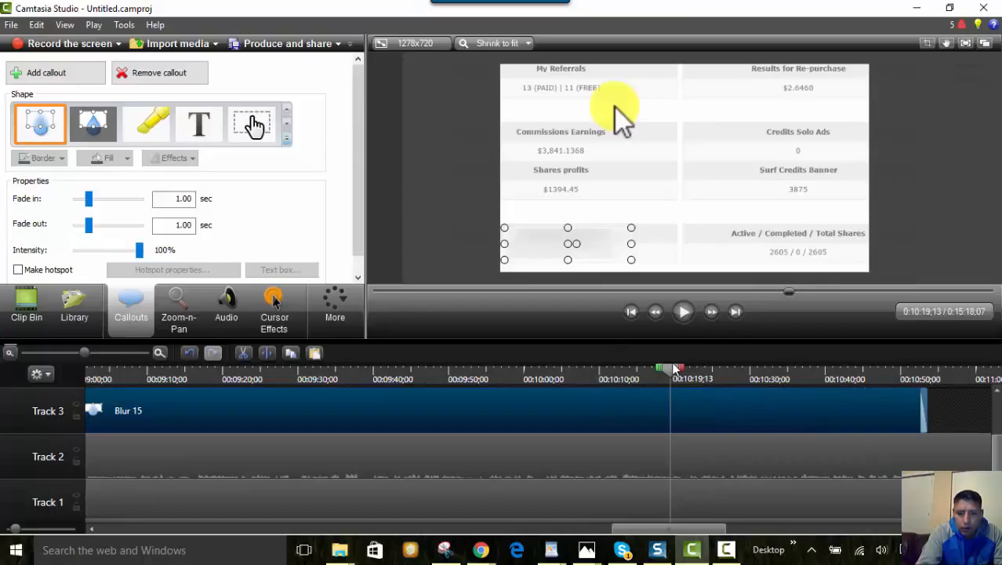
{"action": "left_click_drag", "start_coordinate": [676, 369], "coordinate": [899, 392]}
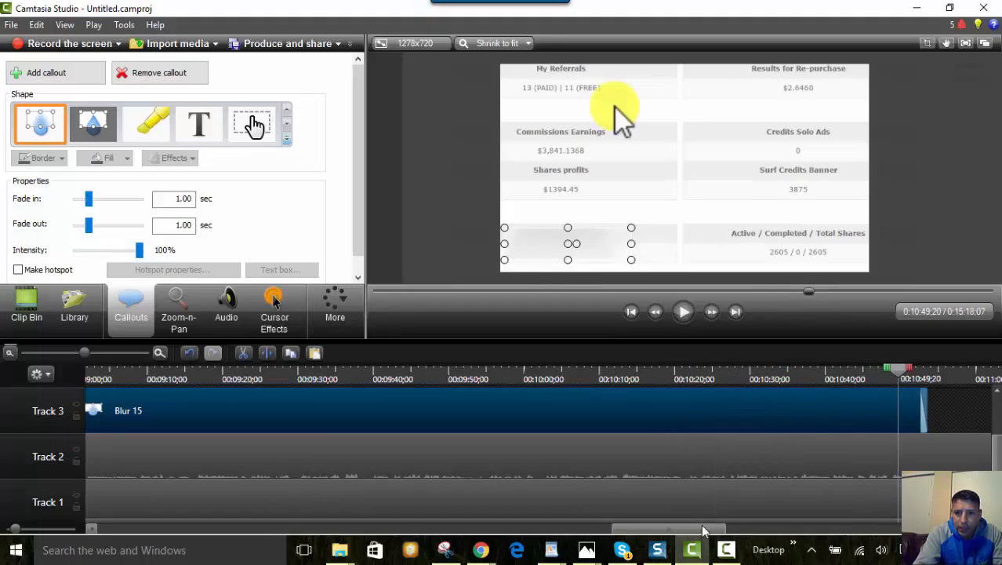
{"action": "left_click_drag", "start_coordinate": [704, 531], "coordinate": [752, 531]}
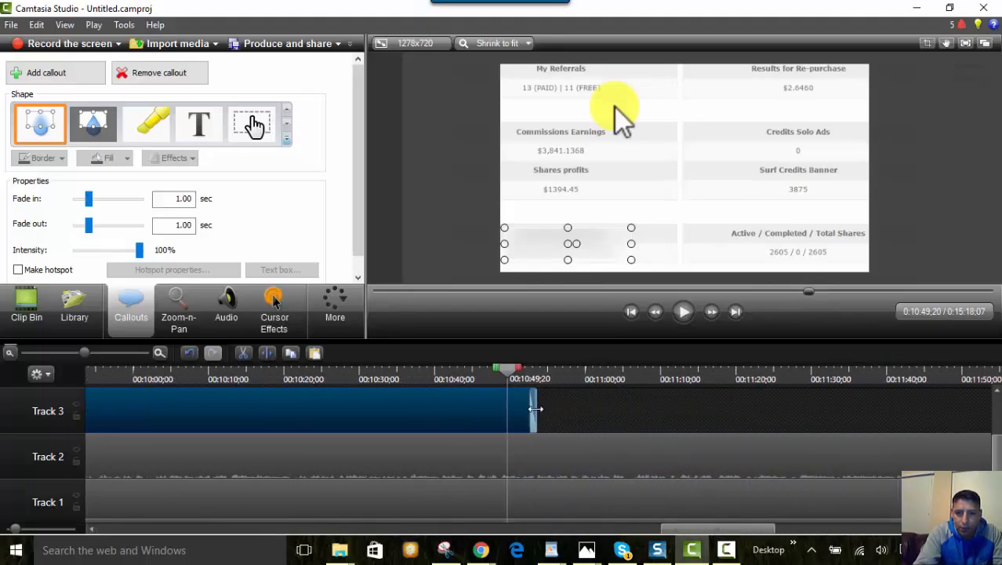
{"action": "left_click_drag", "start_coordinate": [536, 409], "coordinate": [813, 397]}
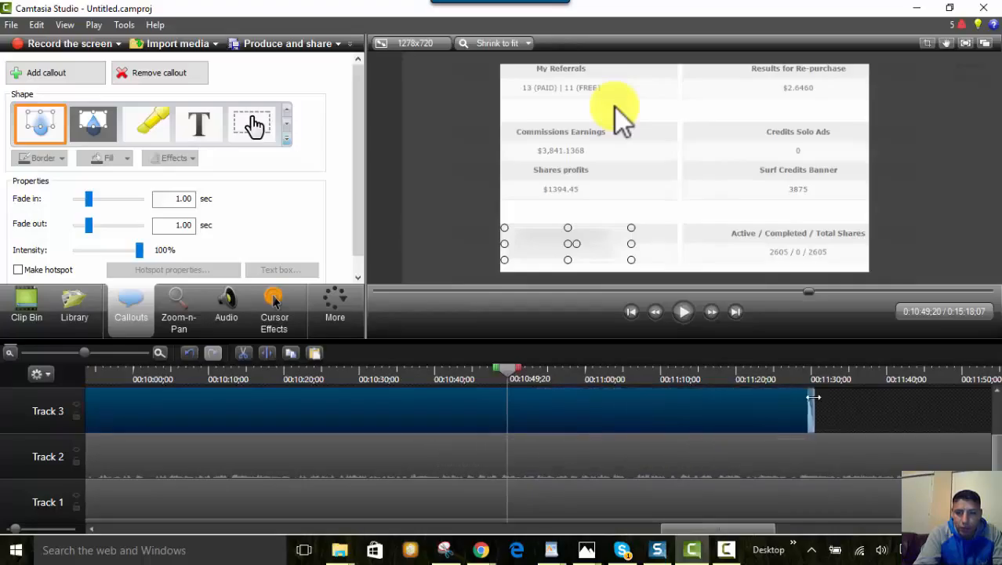
{"action": "left_click_drag", "start_coordinate": [508, 376], "coordinate": [702, 387]}
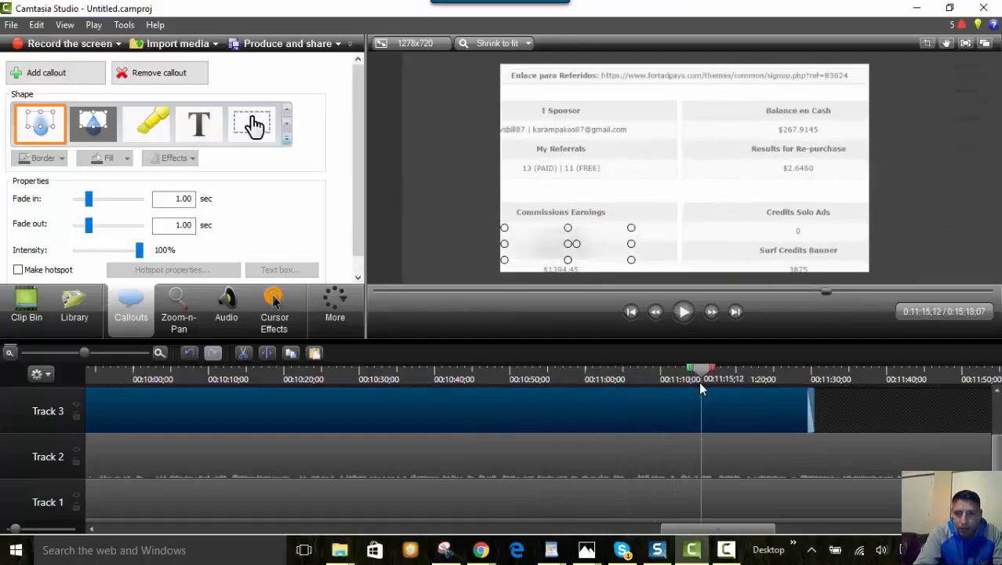
{"action": "left_click_drag", "start_coordinate": [702, 389], "coordinate": [691, 393]}
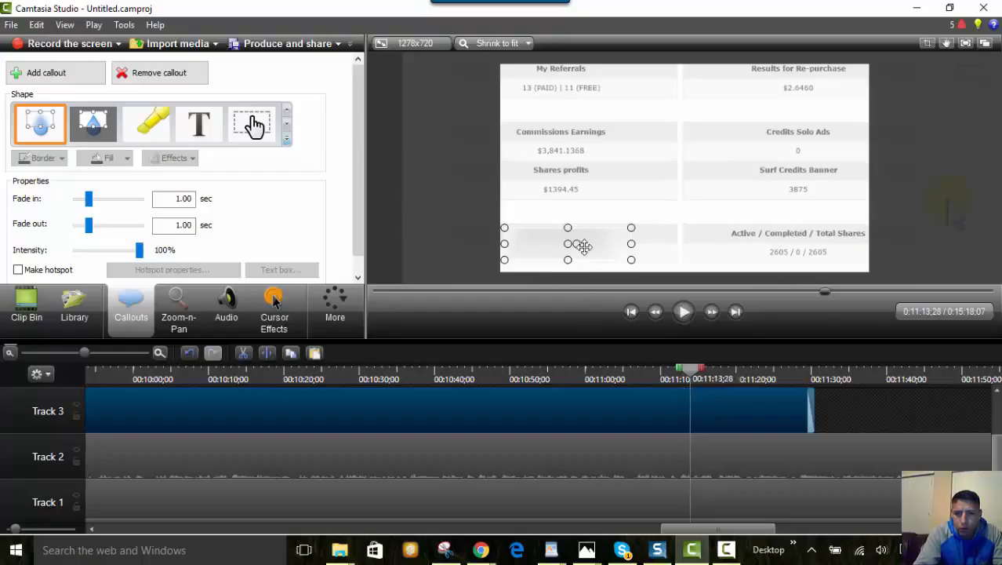
Move the blur down over the entry beneath the Payment Processor ID heading and trim the callout's end to about 0:11:14
{"action": "left_click_drag", "start_coordinate": [584, 246], "coordinate": [582, 256]}
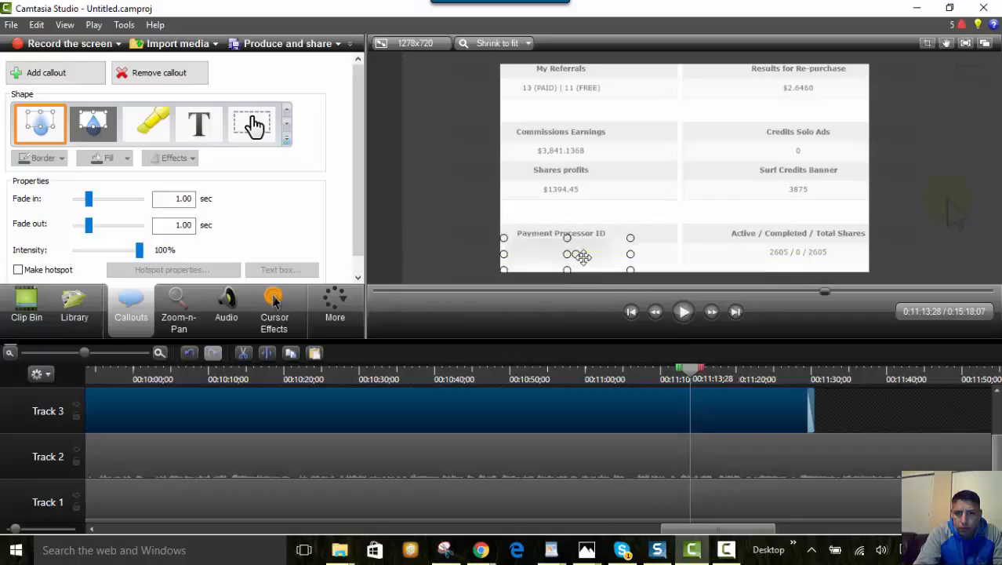
{"action": "mouse_move", "coordinate": [690, 378]}
{"action": "left_mouse_down"}
{"action": "mouse_move", "coordinate": [707, 377]}
{"action": "mouse_move", "coordinate": [642, 377]}
{"action": "mouse_move", "coordinate": [680, 382]}
{"action": "left_mouse_up"}
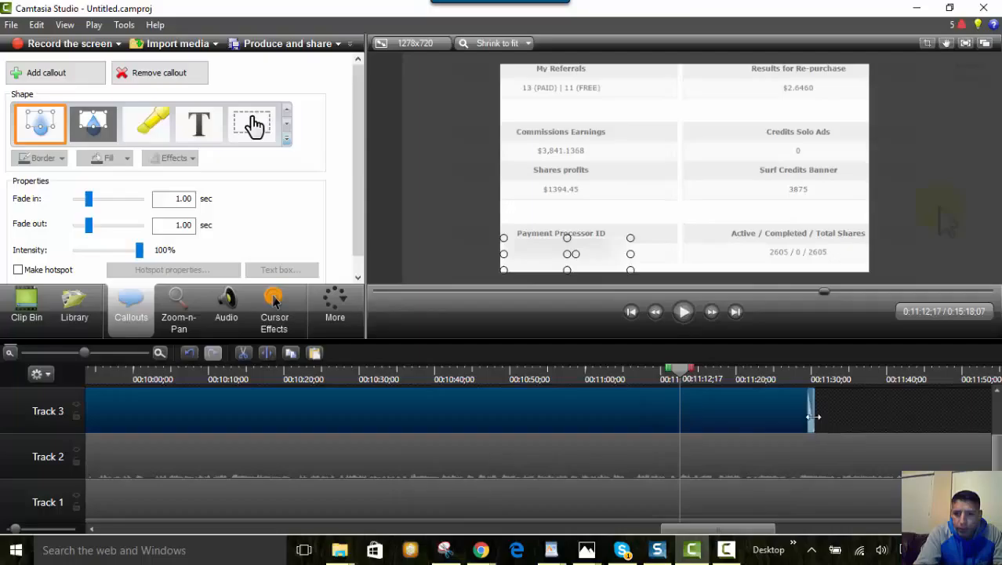
{"action": "left_click_drag", "start_coordinate": [813, 416], "coordinate": [689, 421]}
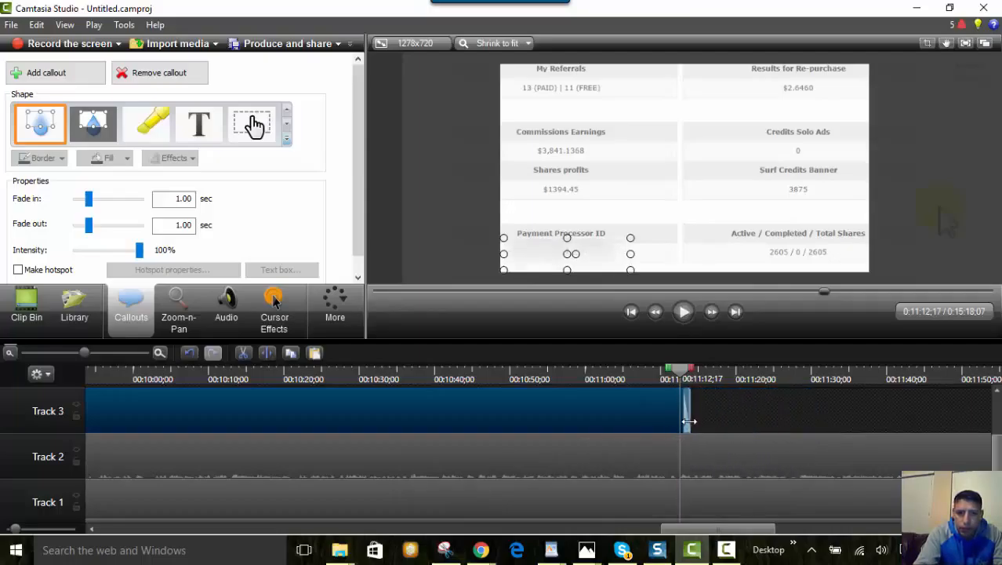
Add a Zoom-n-Pan animation at 0:11:12;17 that zooms back out to the full frame
{"action": "left_click", "coordinate": [176, 309]}
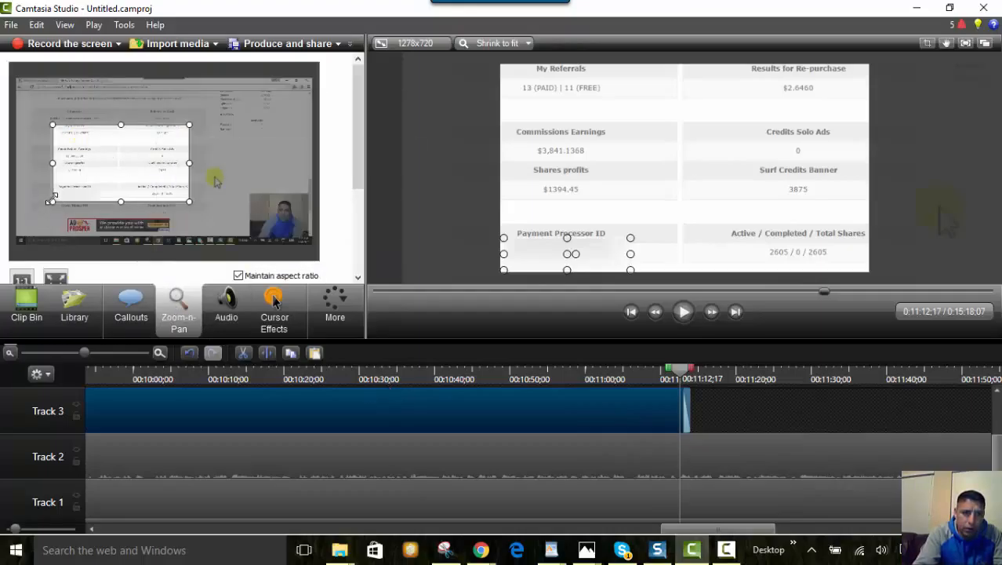
{"action": "mouse_move", "coordinate": [53, 201]}
{"action": "left_mouse_down"}
{"action": "mouse_move", "coordinate": [18, 225]}
{"action": "mouse_move", "coordinate": [59, 208]}
{"action": "mouse_move", "coordinate": [65, 216]}
{"action": "left_mouse_up"}
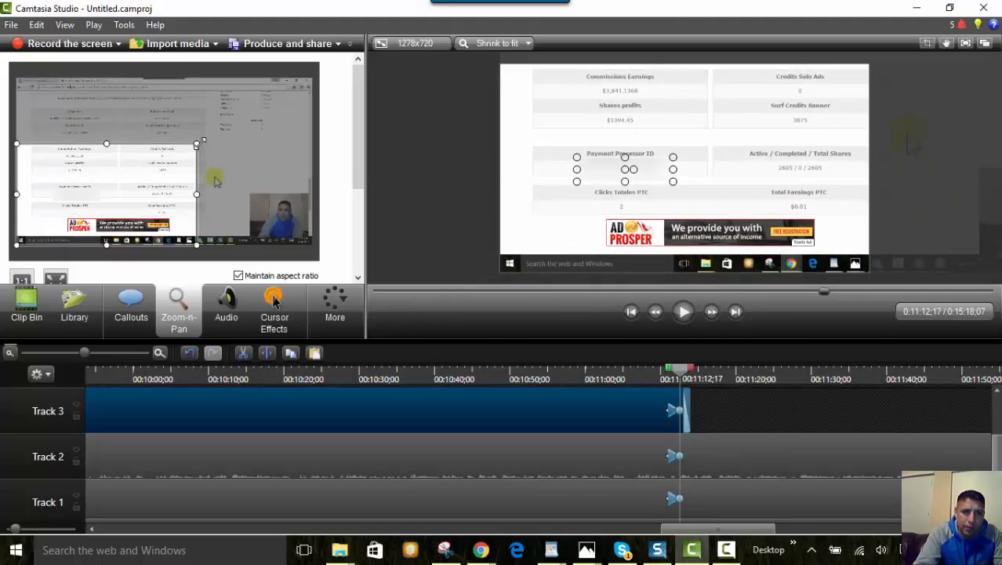
{"action": "left_click_drag", "start_coordinate": [196, 143], "coordinate": [311, 80]}
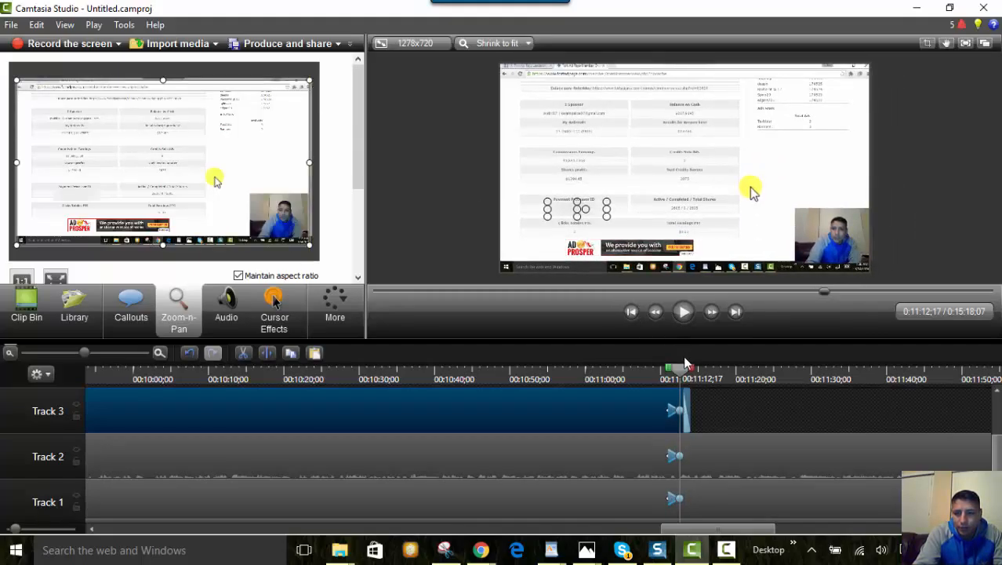
Play on to 0:11:31;16 and add a Zoom-n-Pan zoom framing the Member Stats and Recently Joined list
{"action": "left_click", "coordinate": [684, 312]}
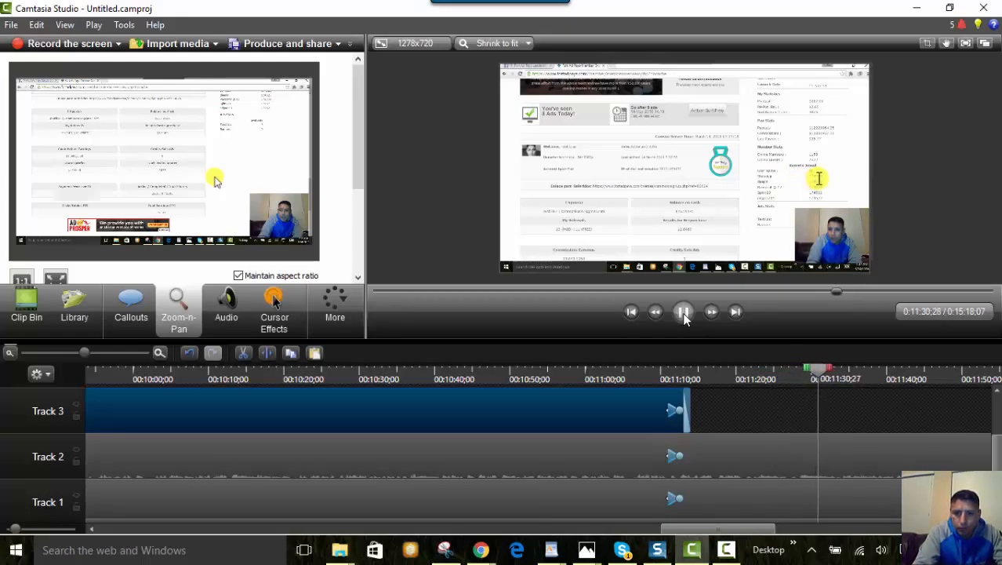
{"action": "left_click", "coordinate": [684, 314]}
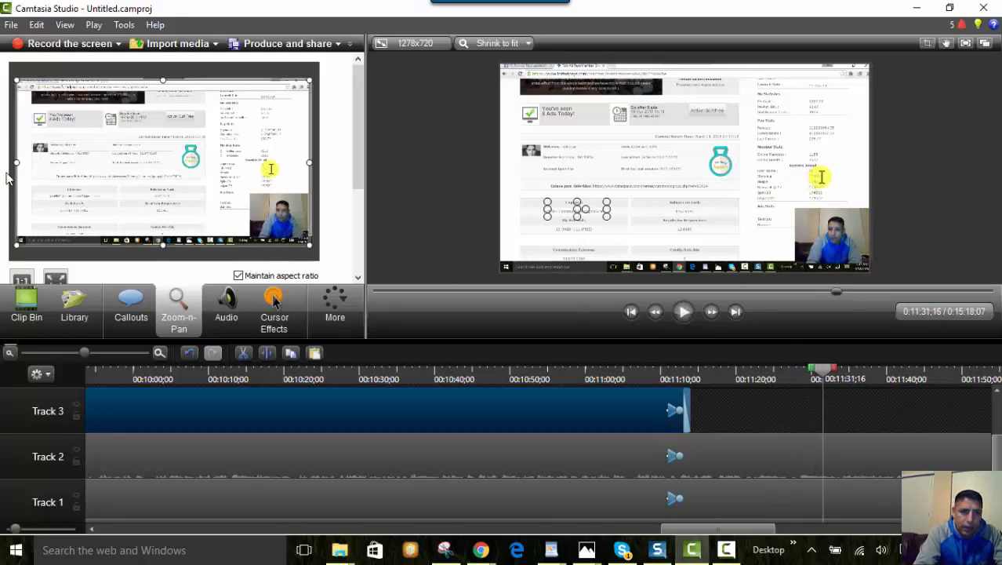
{"action": "left_click_drag", "start_coordinate": [17, 81], "coordinate": [230, 157]}
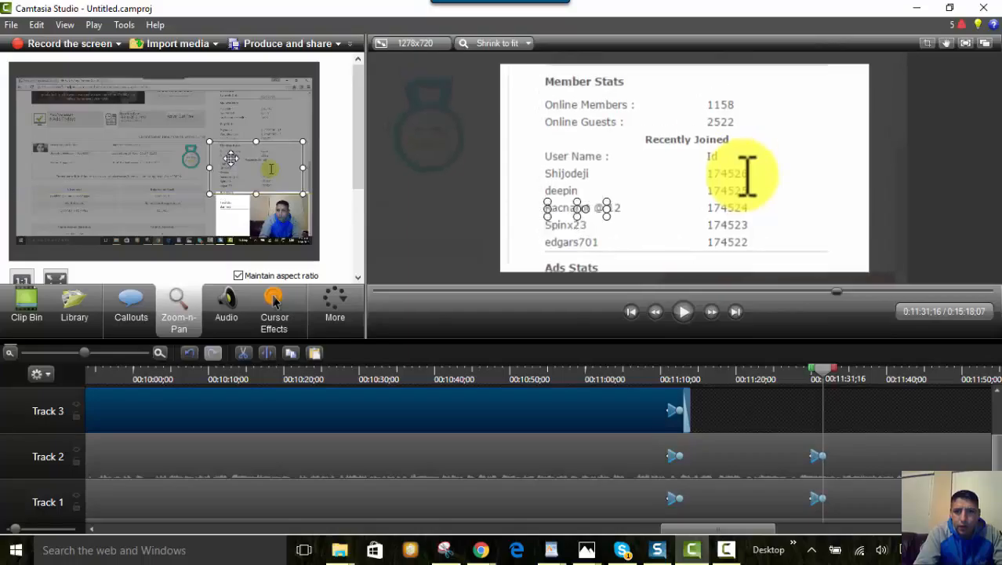
Play on to 0:11:36;09 and add a Zoom-n-Pan animation that zooms back out to nearly the full frame
{"action": "left_click", "coordinate": [685, 312]}
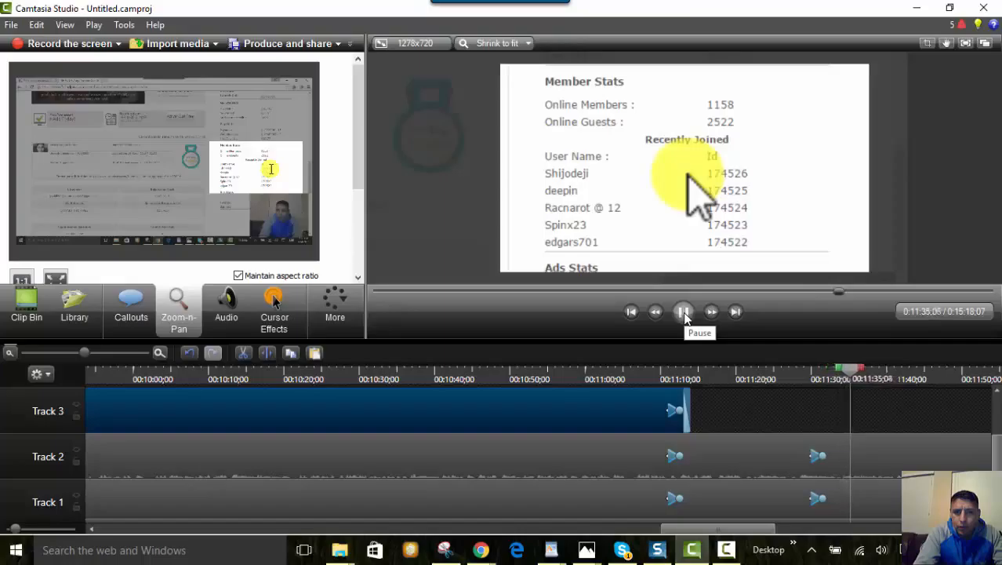
{"action": "left_click", "coordinate": [685, 312]}
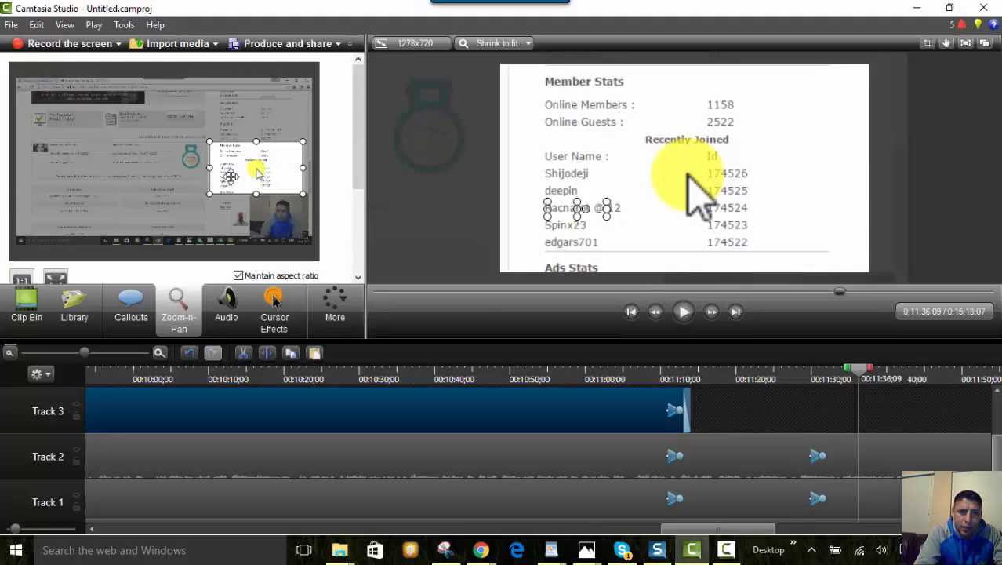
{"action": "left_click_drag", "start_coordinate": [230, 177], "coordinate": [38, 226]}
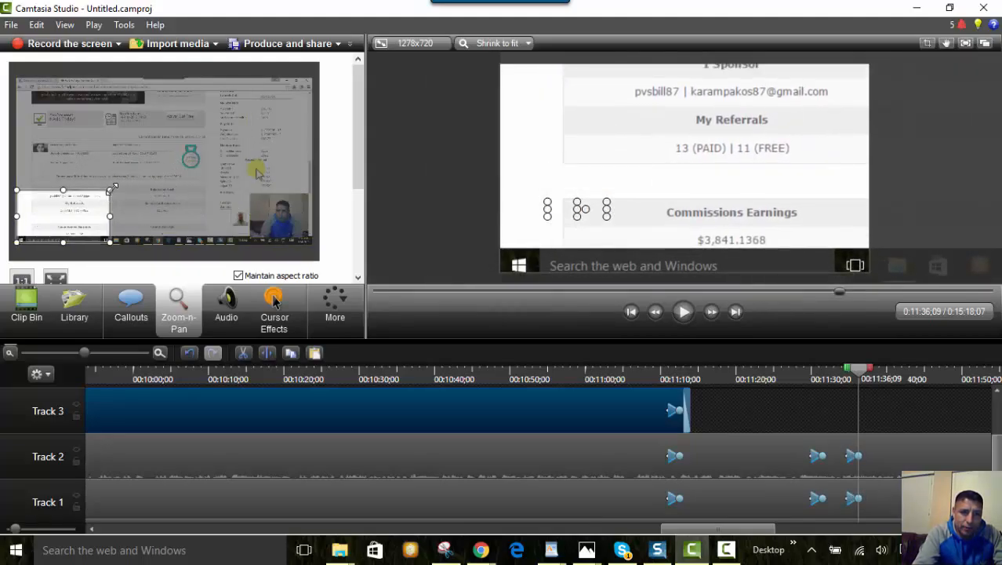
{"action": "left_click_drag", "start_coordinate": [112, 189], "coordinate": [309, 93]}
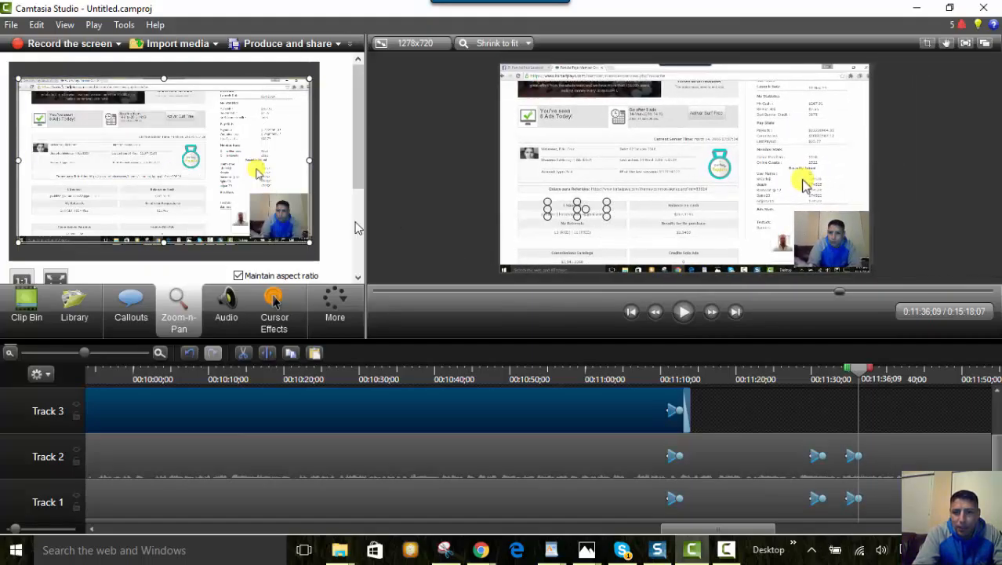
Review the rest of the recording from 0:11:36;09 to near its end at 0:15:16;21
{"action": "left_click", "coordinate": [682, 319]}
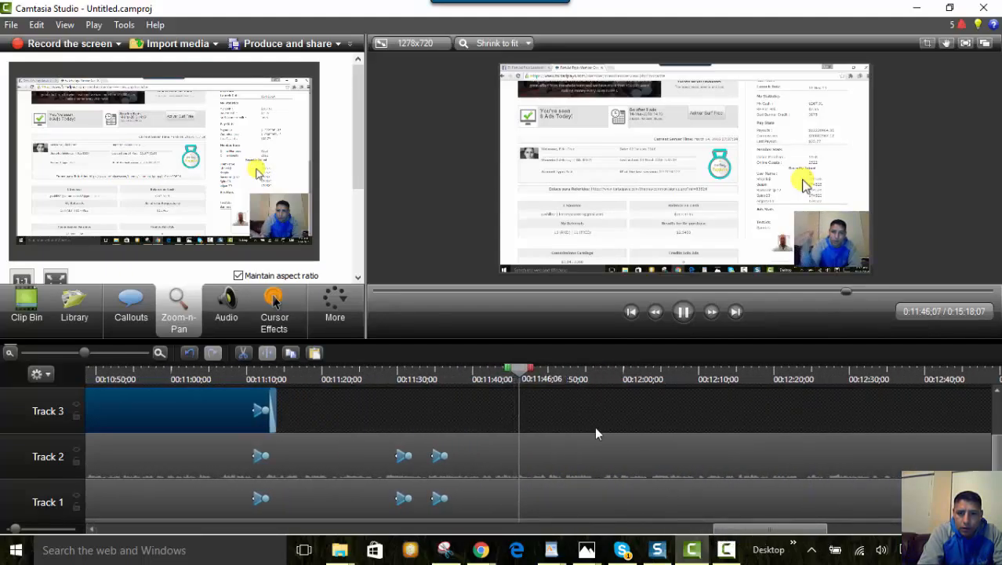
{"action": "left_click_drag", "start_coordinate": [535, 383], "coordinate": [821, 386]}
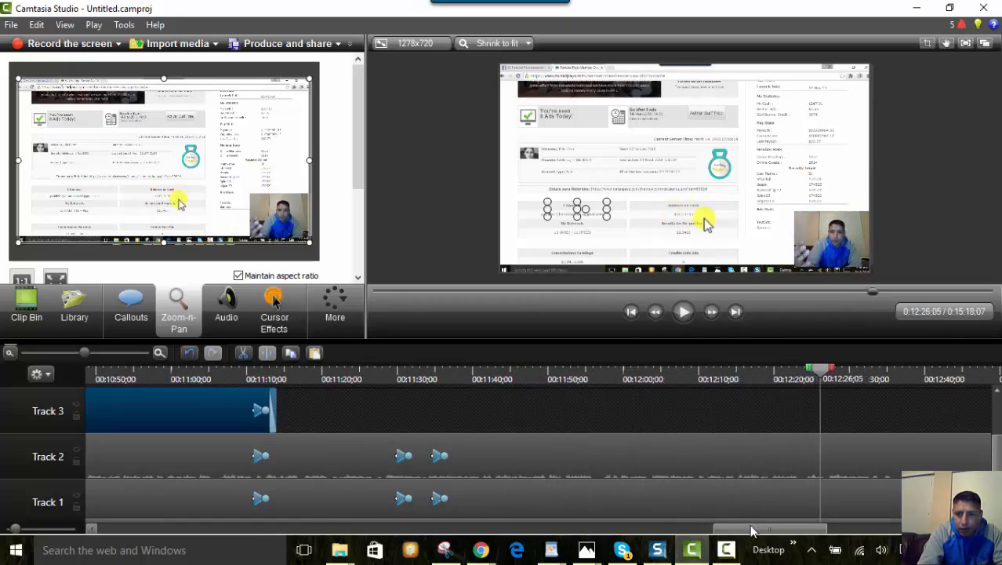
{"action": "left_click_drag", "start_coordinate": [751, 532], "coordinate": [804, 526]}
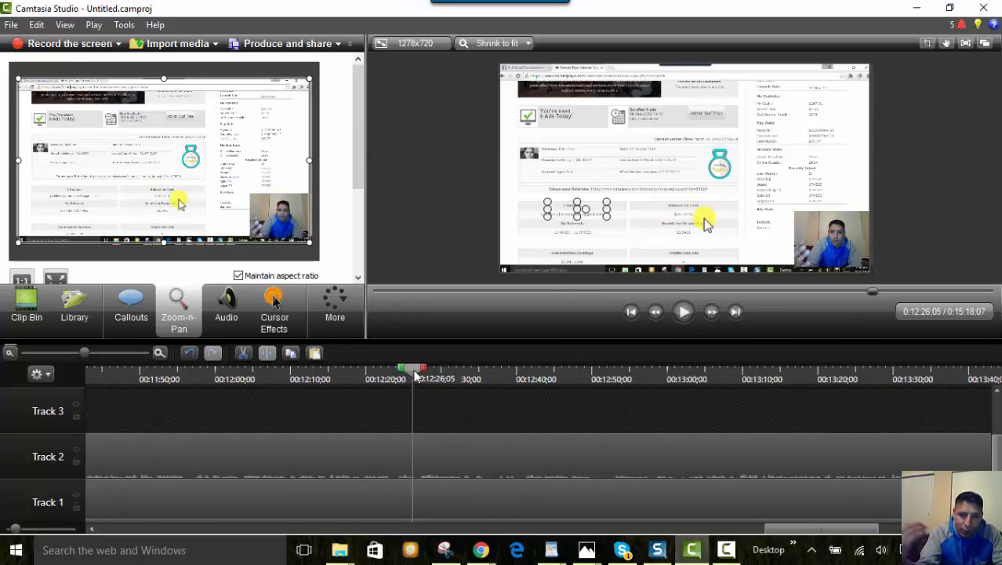
{"action": "left_click_drag", "start_coordinate": [415, 377], "coordinate": [781, 435]}
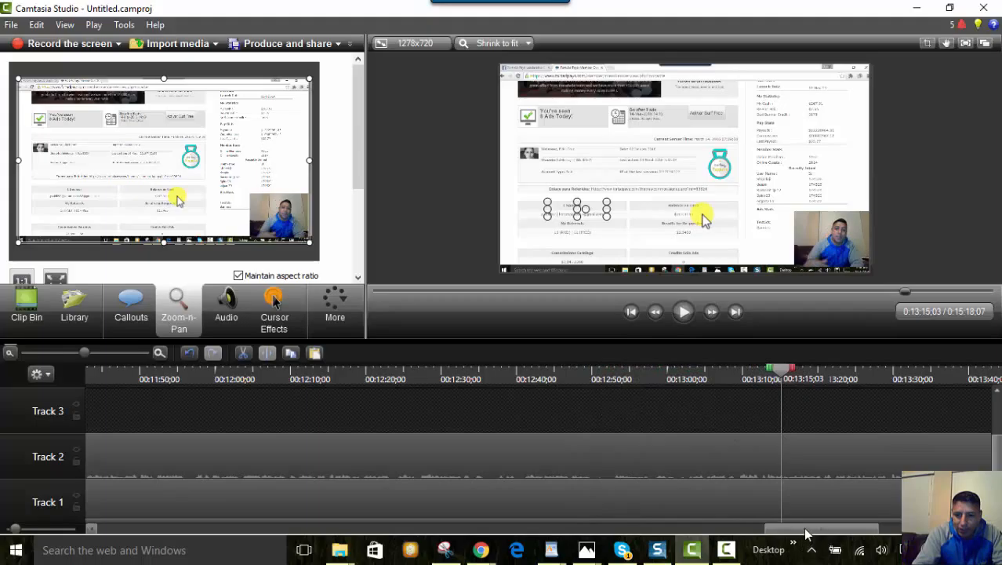
{"action": "left_click_drag", "start_coordinate": [805, 530], "coordinate": [874, 528]}
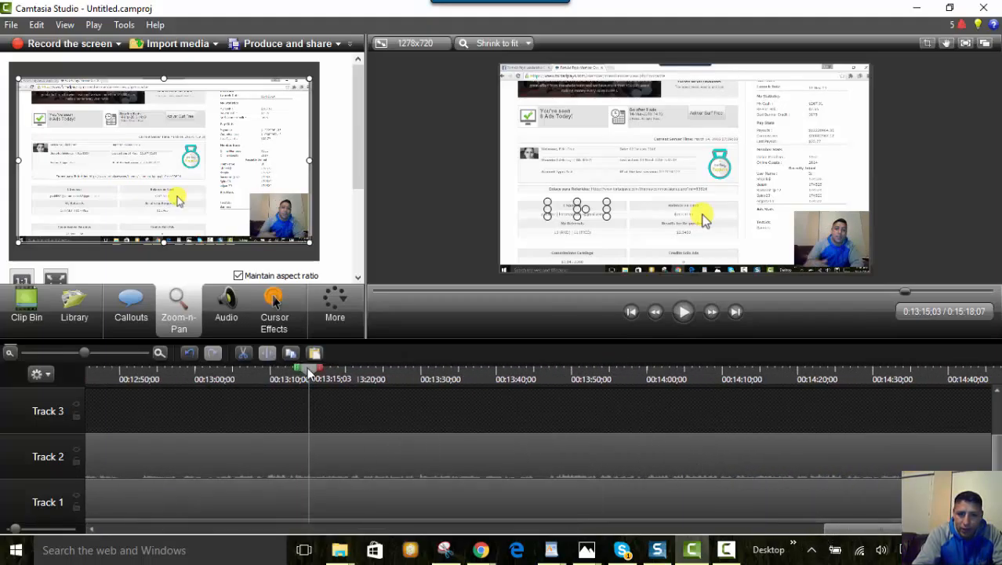
{"action": "left_click_drag", "start_coordinate": [309, 375], "coordinate": [780, 409]}
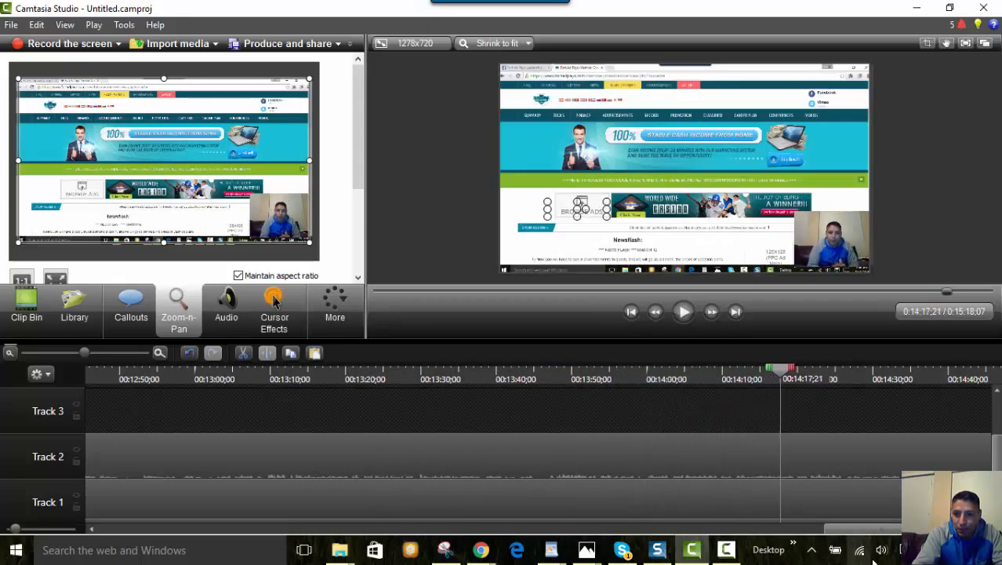
{"action": "left_click_drag", "start_coordinate": [879, 535], "coordinate": [919, 535]}
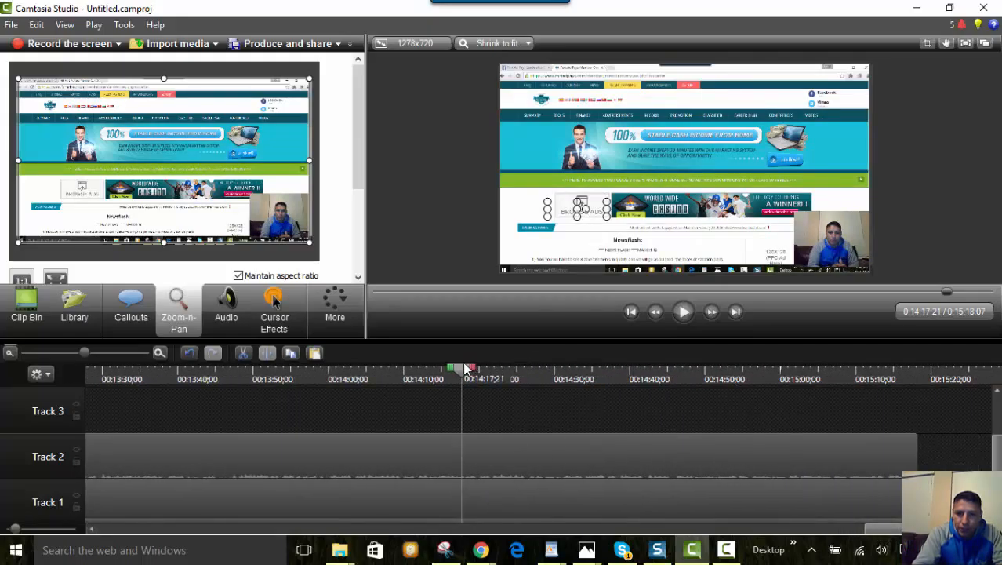
{"action": "left_click_drag", "start_coordinate": [466, 370], "coordinate": [909, 396]}
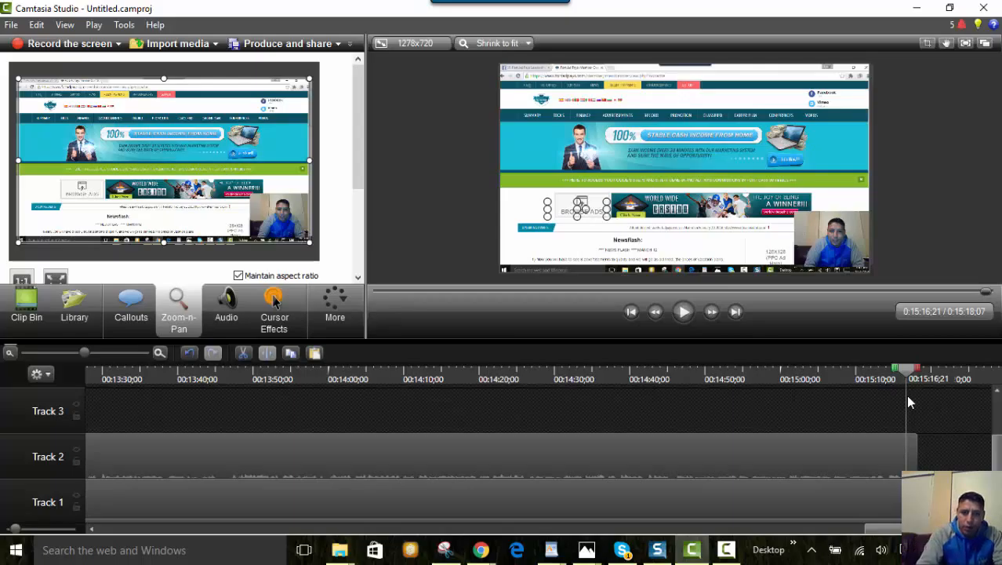
Add a callout at 0:15:16;21 near the recording's end and set its shape to the filled blue rounded rectangle
{"action": "left_click", "coordinate": [132, 302]}
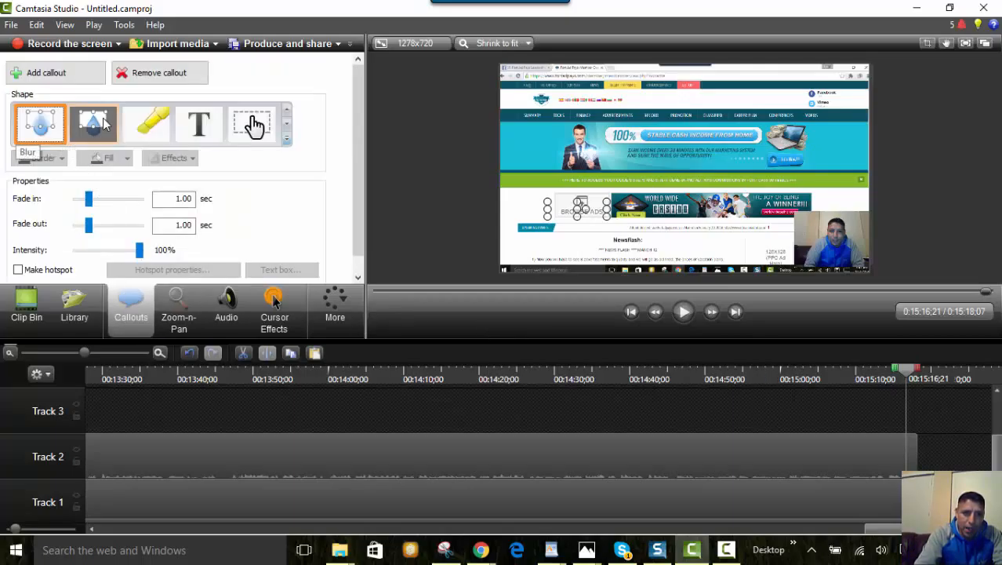
{"action": "left_click", "coordinate": [51, 74]}
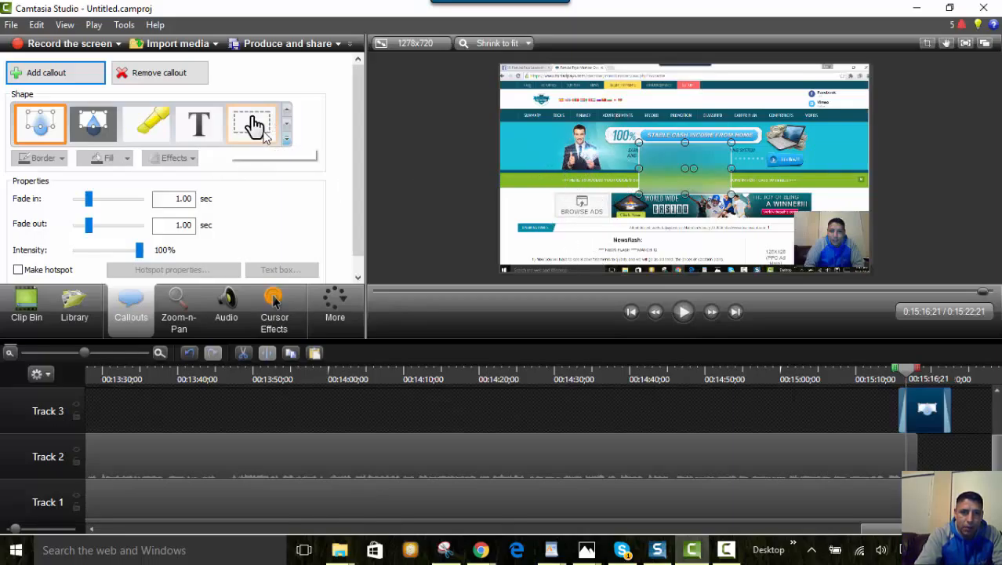
{"action": "left_click", "coordinate": [287, 110]}
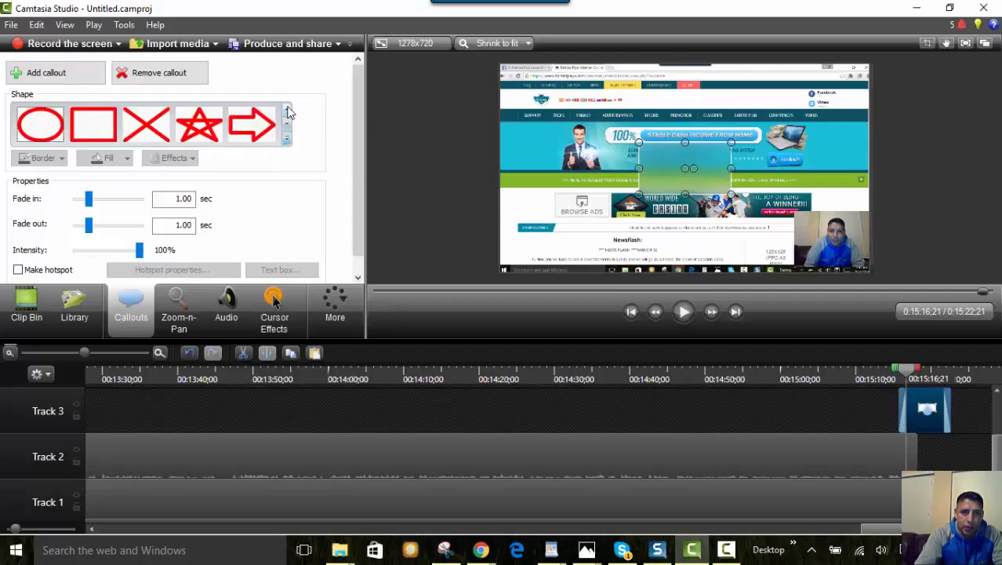
{"action": "left_click", "coordinate": [287, 110]}
{"action": "left_click", "coordinate": [287, 111]}
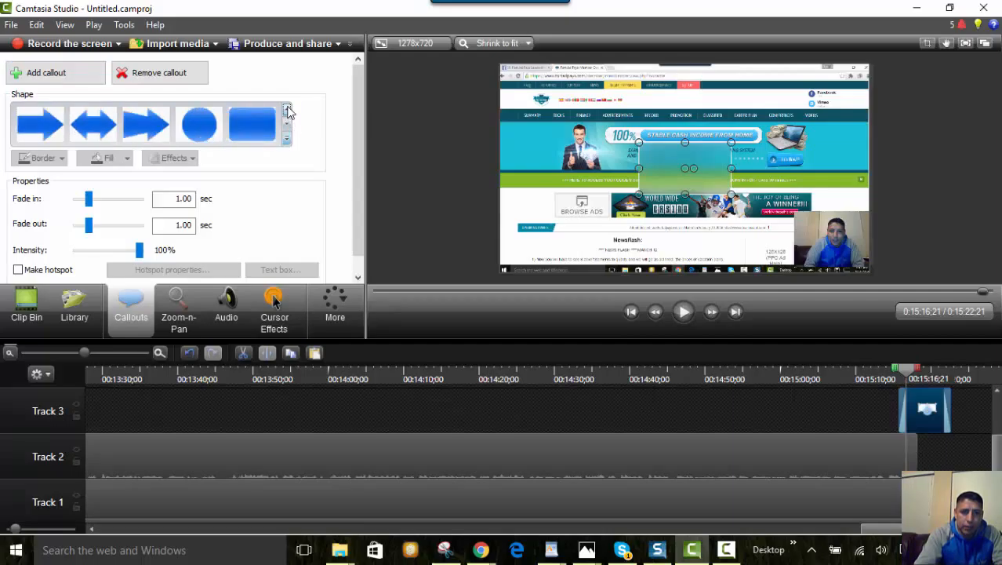
{"action": "left_click", "coordinate": [252, 126]}
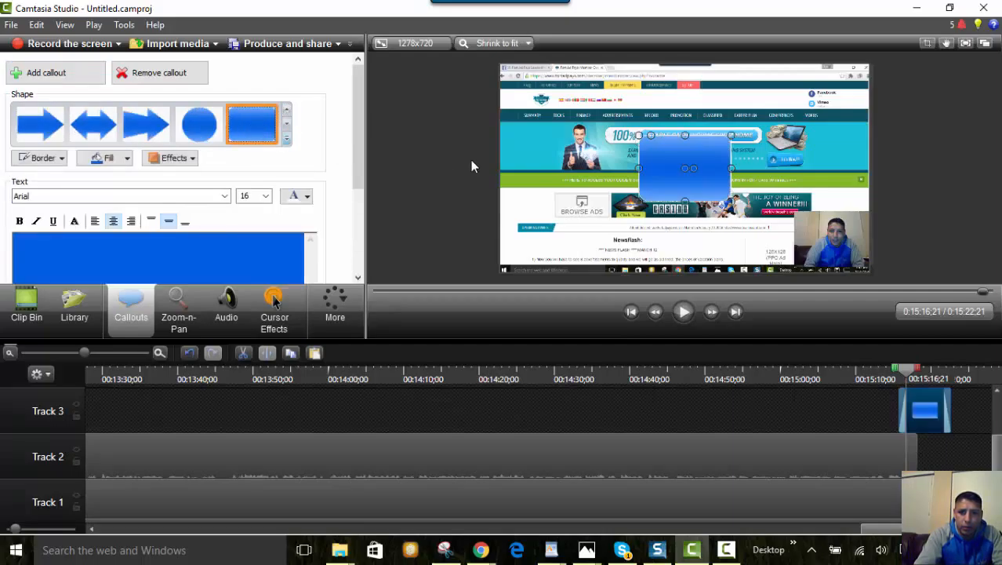
Fill the rectangle callout with the green sampled from the page banner and enlarge it to cover the whole frame
{"action": "left_click", "coordinate": [109, 159]}
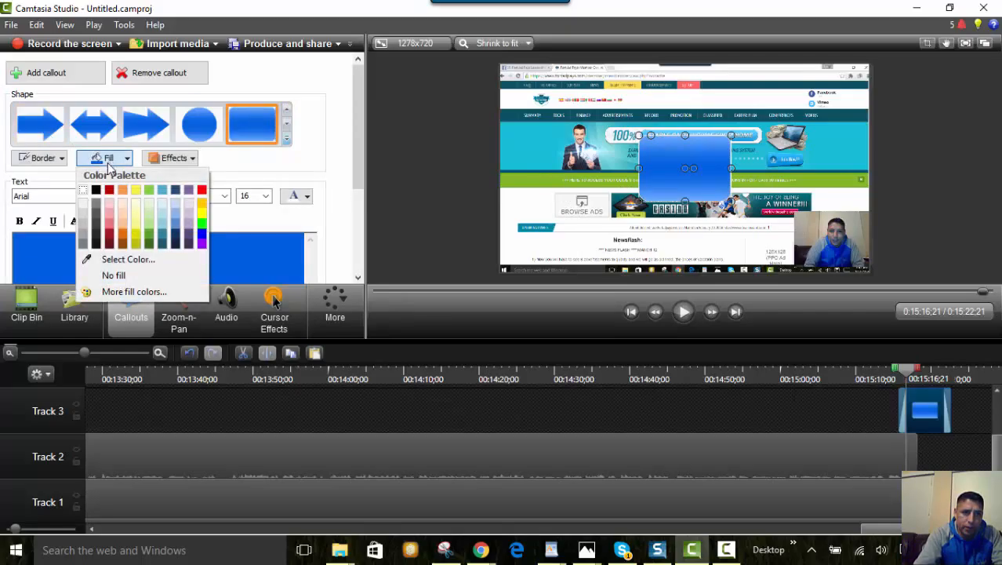
{"action": "left_click", "coordinate": [130, 260]}
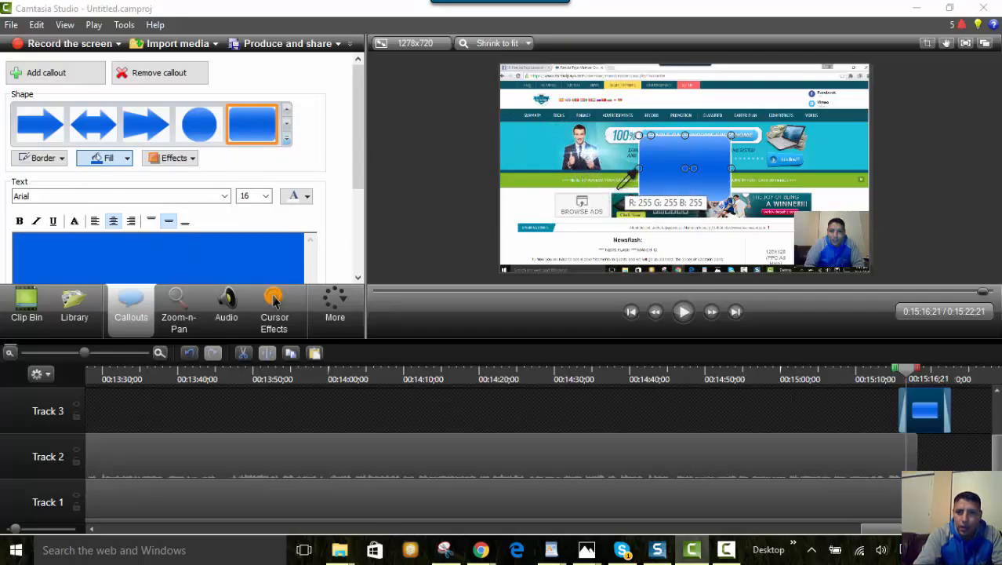
{"action": "left_click", "coordinate": [618, 187]}
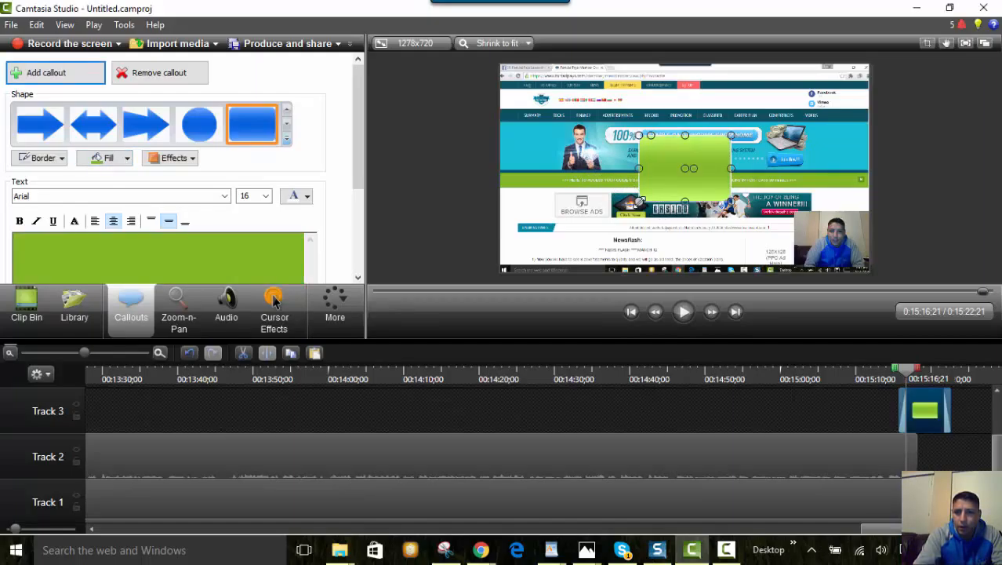
{"action": "left_click_drag", "start_coordinate": [640, 200], "coordinate": [493, 276]}
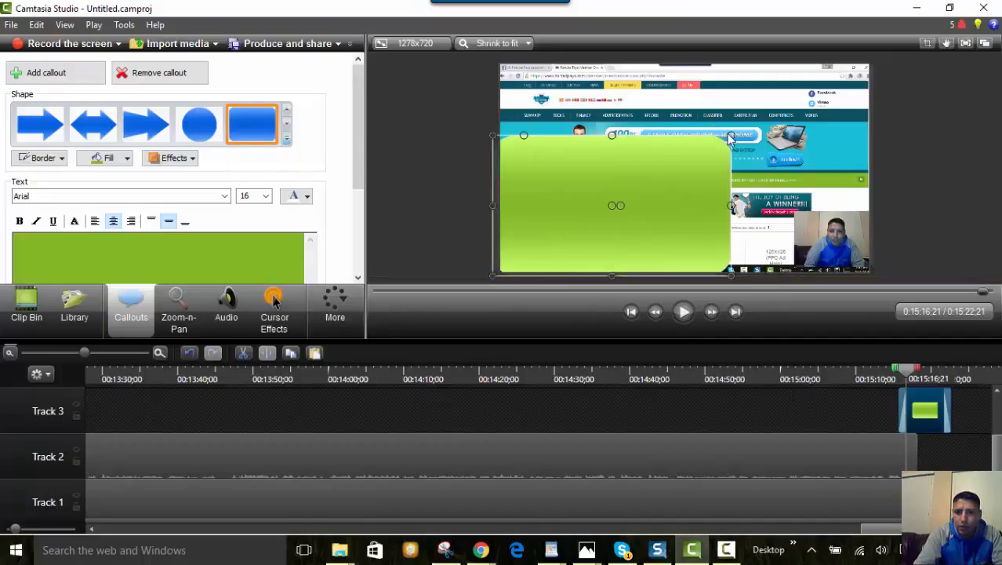
{"action": "left_click_drag", "start_coordinate": [729, 136], "coordinate": [881, 53]}
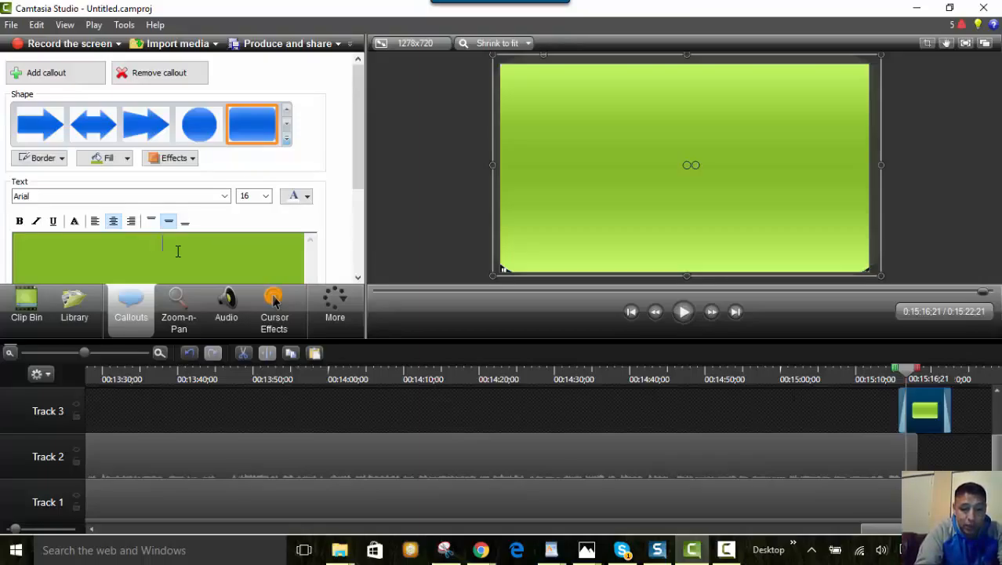
Enter "For More Information" as the first line of the green callout's text
{"action": "type", "text": "For"}
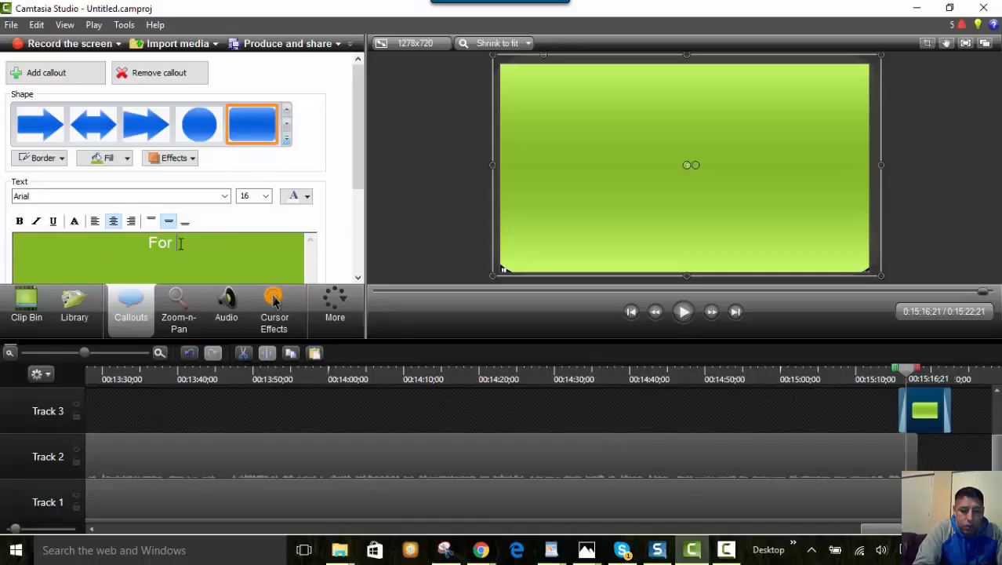
{"action": "left_click_drag", "start_coordinate": [178, 244], "coordinate": [194, 239]}
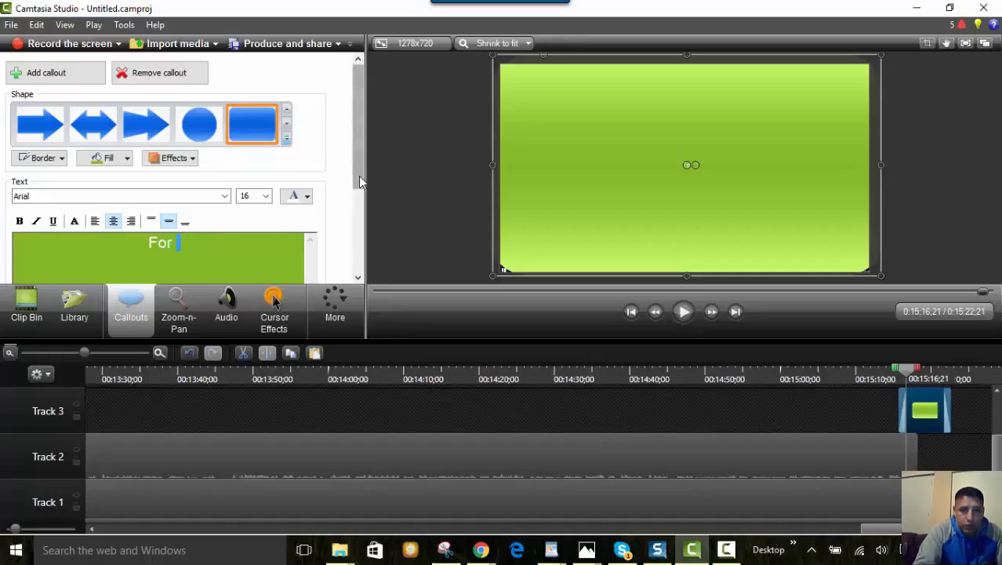
{"action": "left_click_drag", "start_coordinate": [360, 183], "coordinate": [360, 227]}
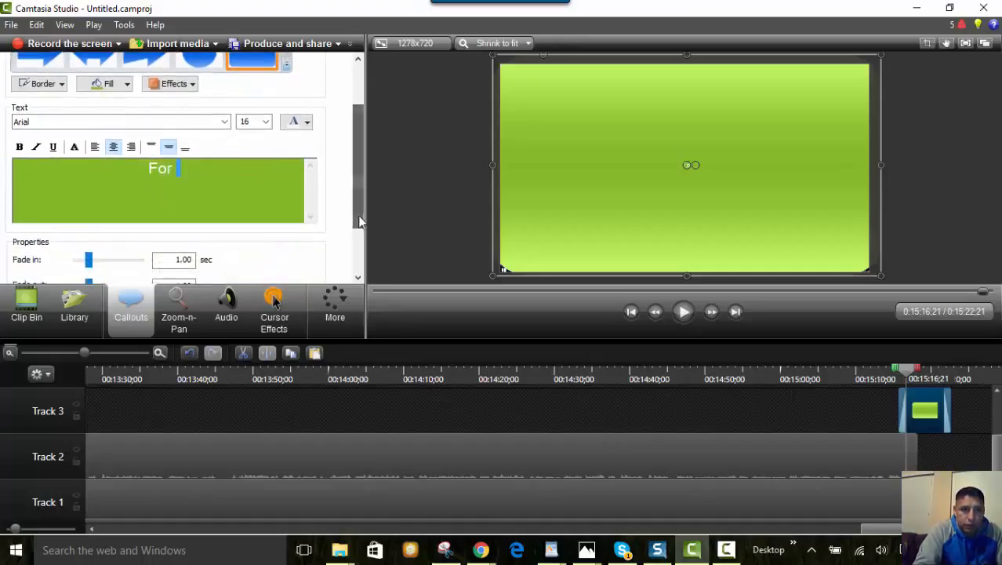
{"action": "left_click", "coordinate": [179, 168]}
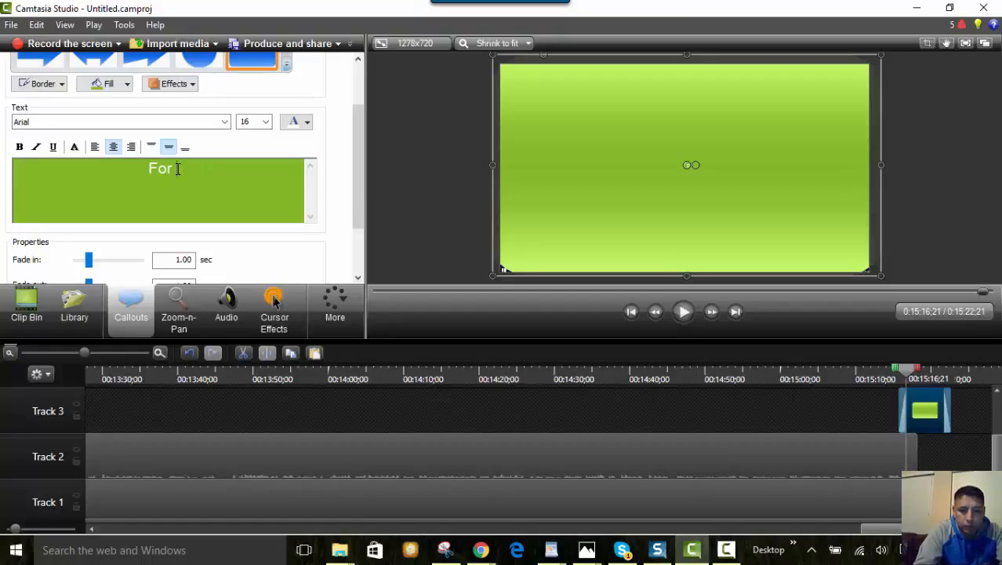
{"action": "type", "text": "More"}
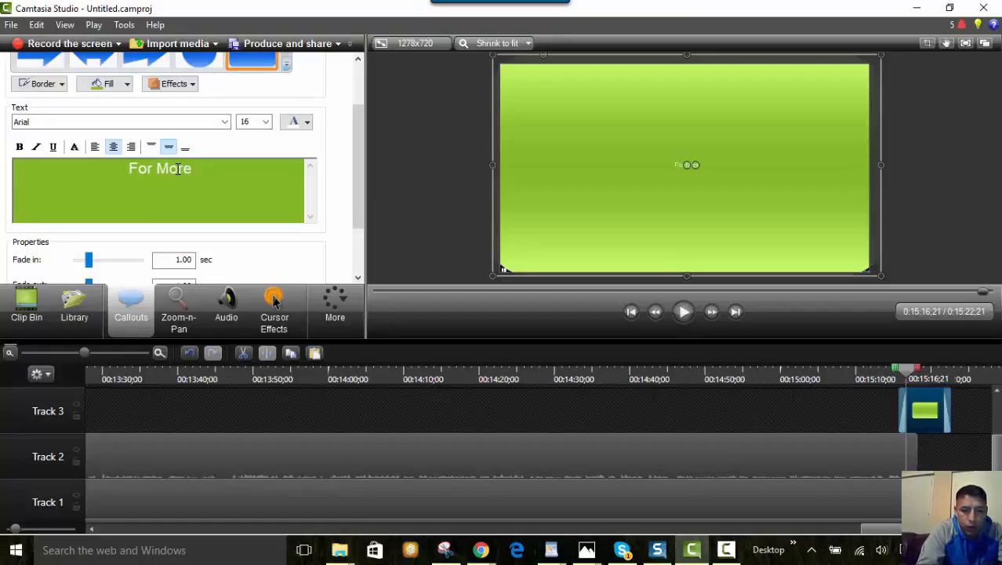
{"action": "type", "text": " Informa"}
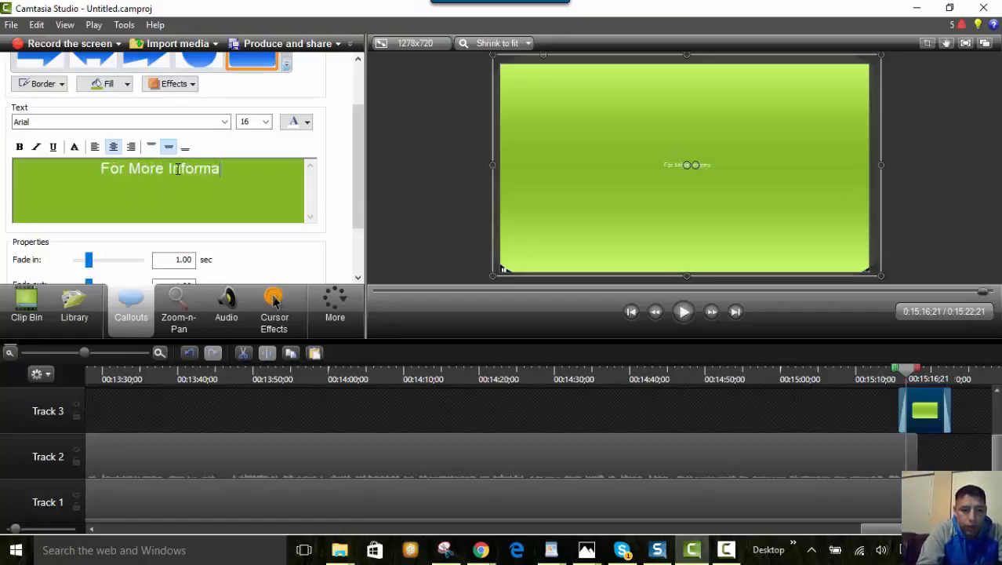
{"action": "type", "text": "tion"}
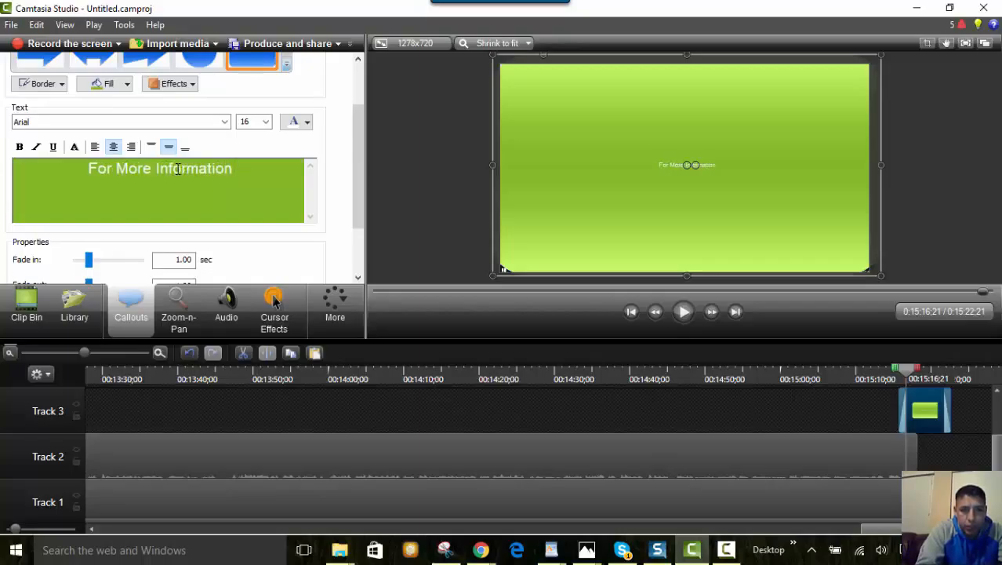
Add a second line reading "and Training Connect with Me" to the green callout's text
{"action": "key", "text": "Return"}
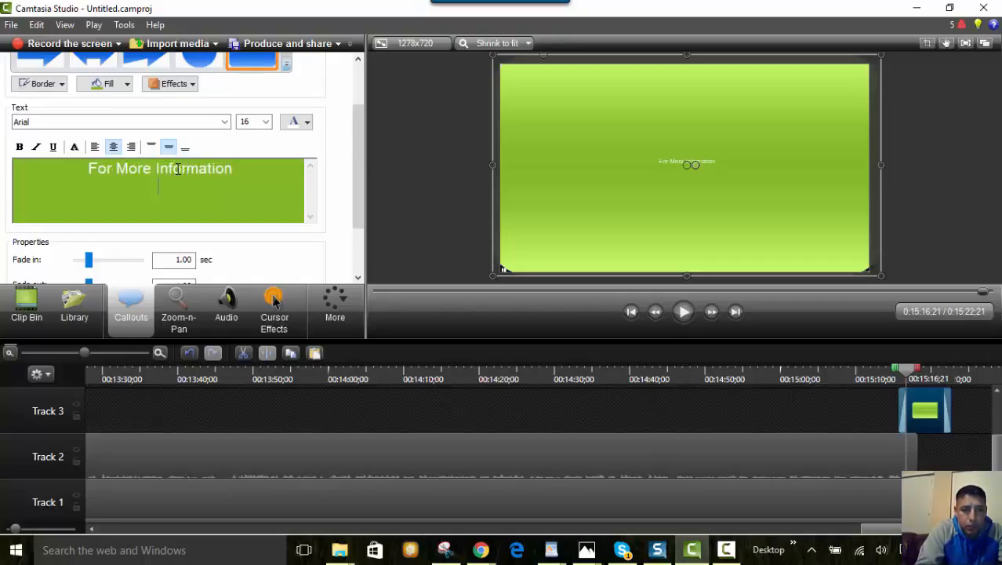
{"action": "type", "text": "and"}
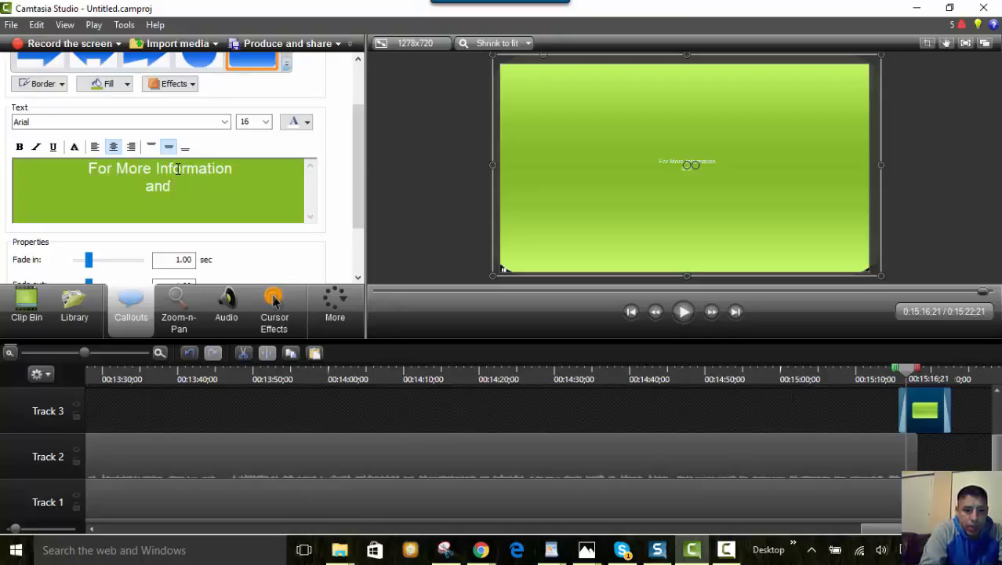
{"action": "type", "text": " Training"}
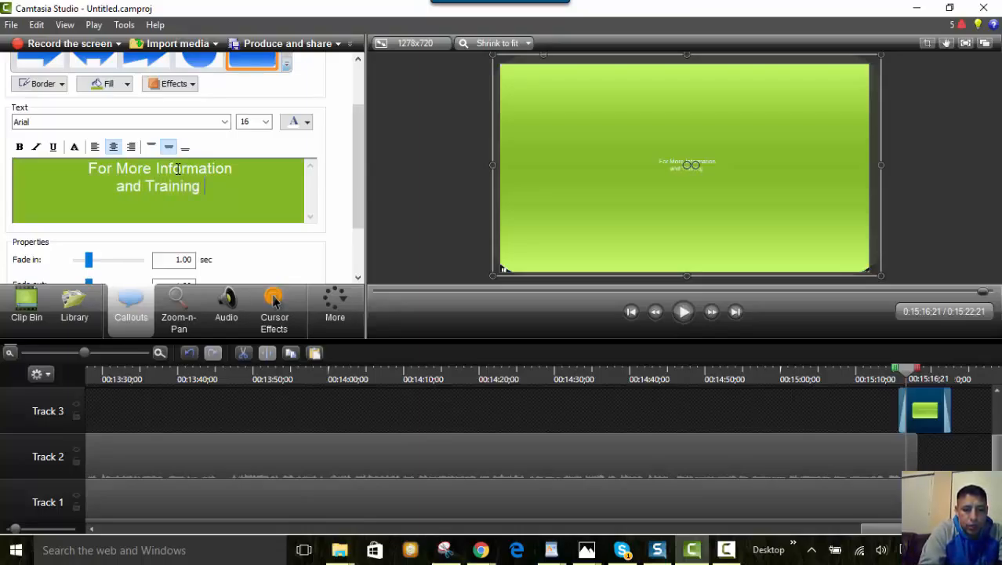
{"action": "type", "text": " Connect"}
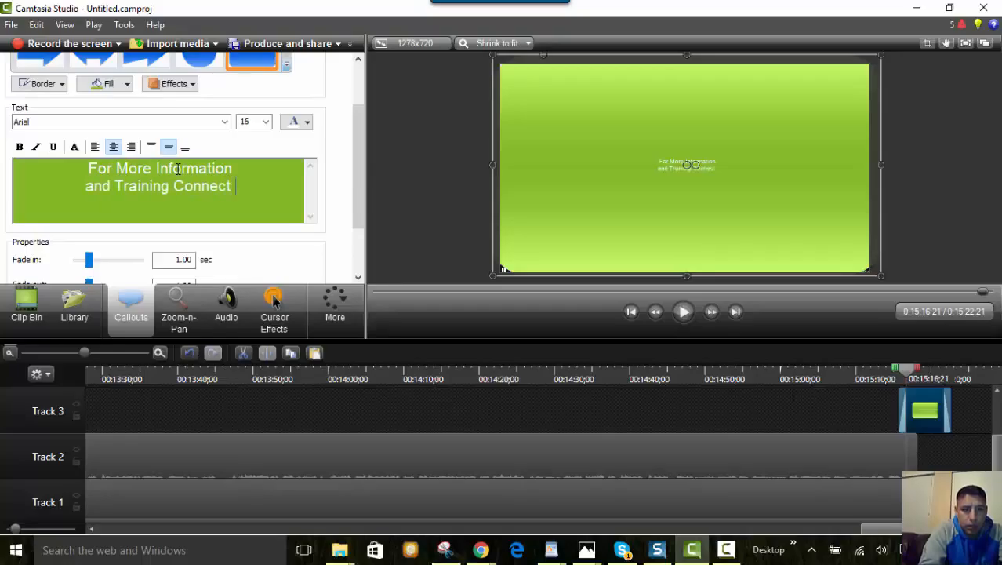
{"action": "type", "text": " with"}
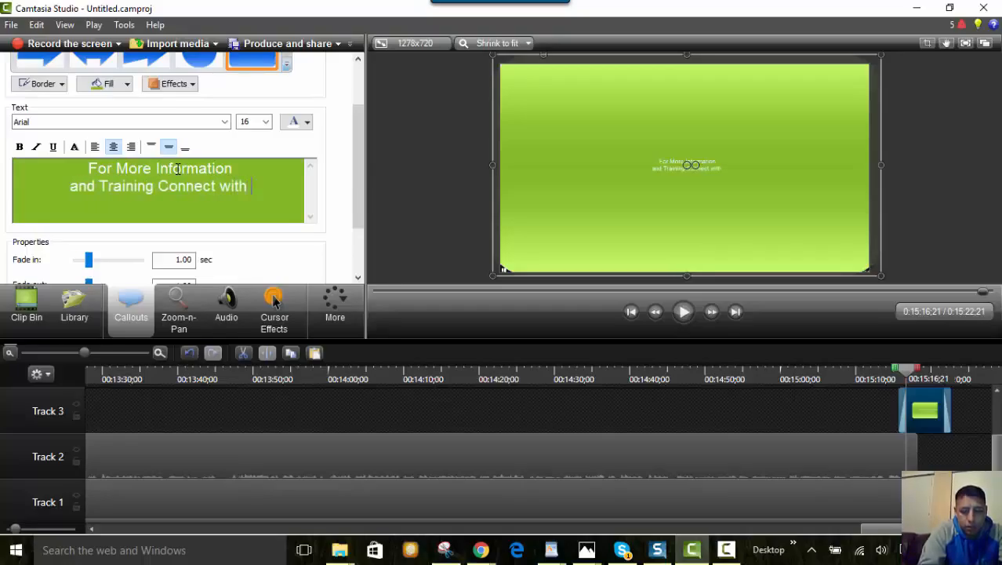
{"action": "type", "text": " M"}
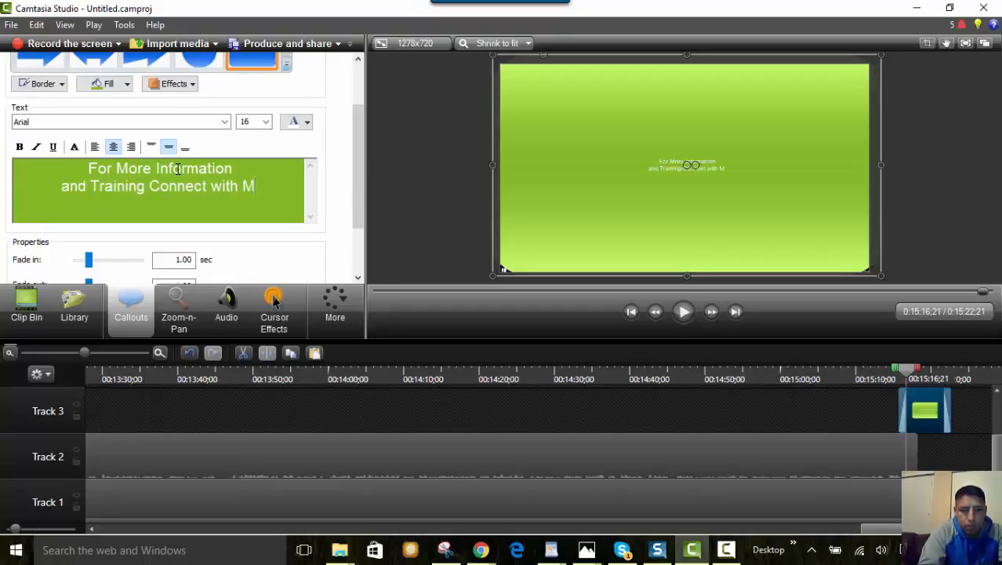
{"action": "type", "text": "e"}
Add the line "on Facebook" to the callout text and break "with Me" onto its own line
{"action": "key", "text": "Return"}
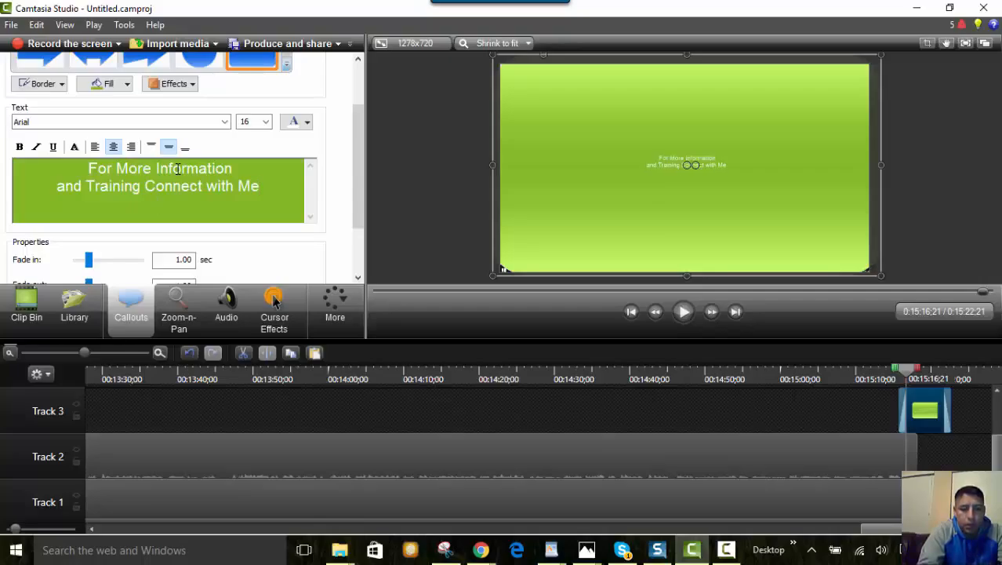
{"action": "type", "text": "on "}
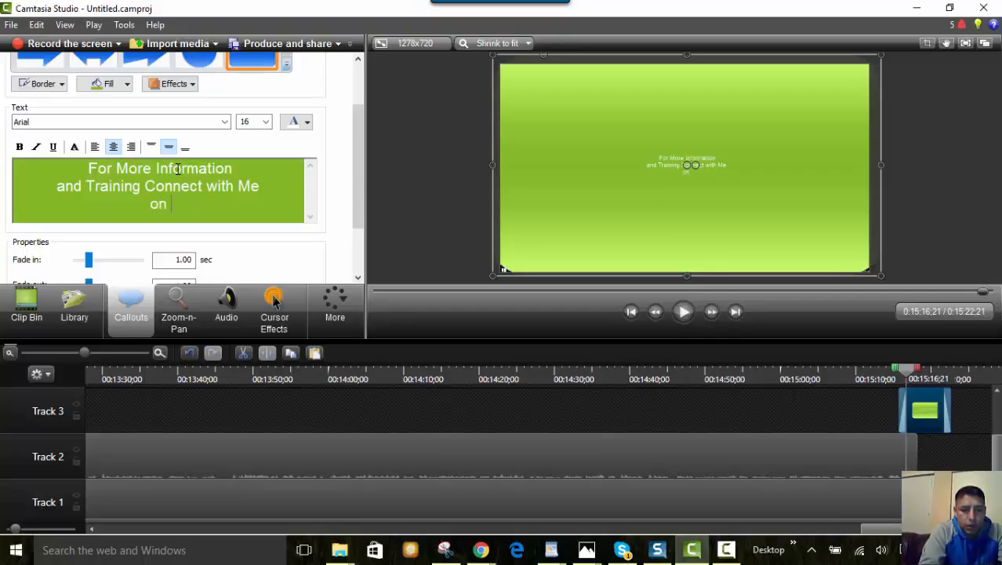
{"action": "type", "text": "Face"}
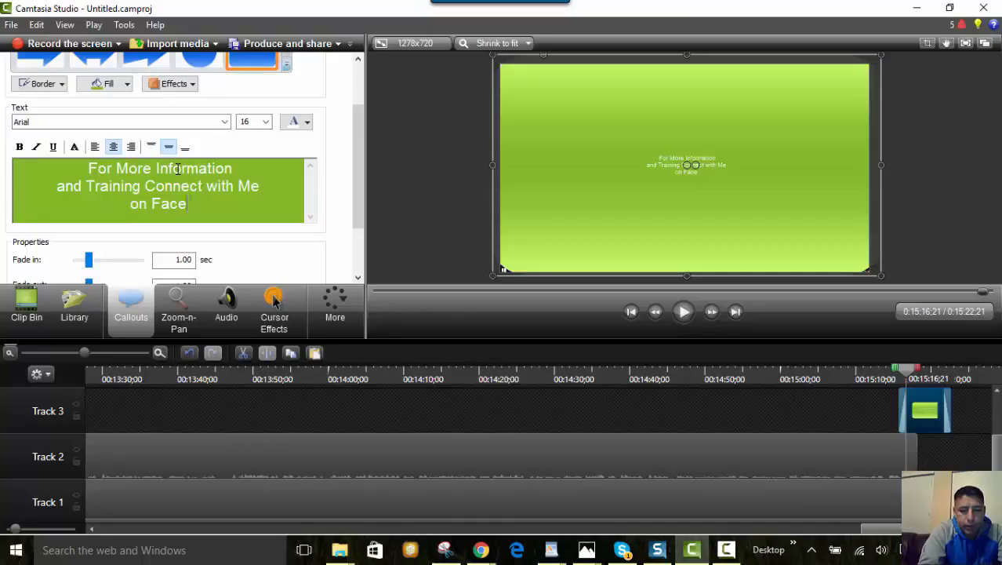
{"action": "type", "text": "book"}
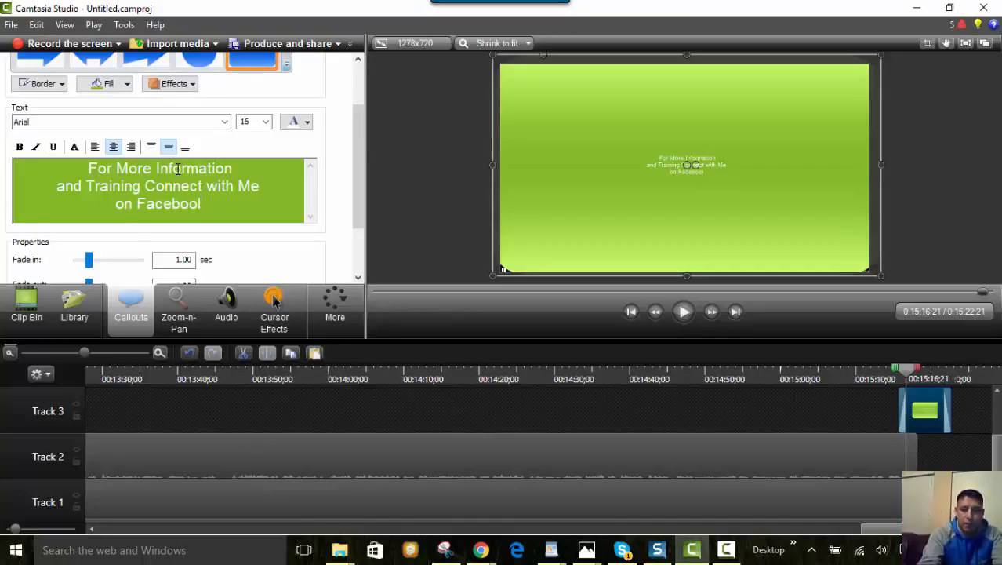
{"action": "key", "text": "BackSpace"}
{"action": "type", "text": "K"}
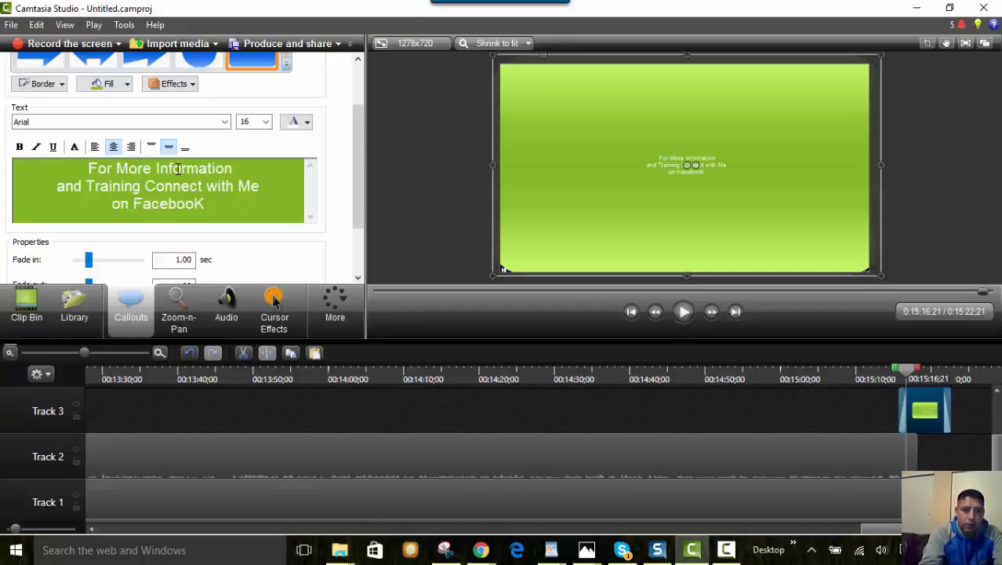
{"action": "key", "text": "BackSpace"}
{"action": "type", "text": "k"}
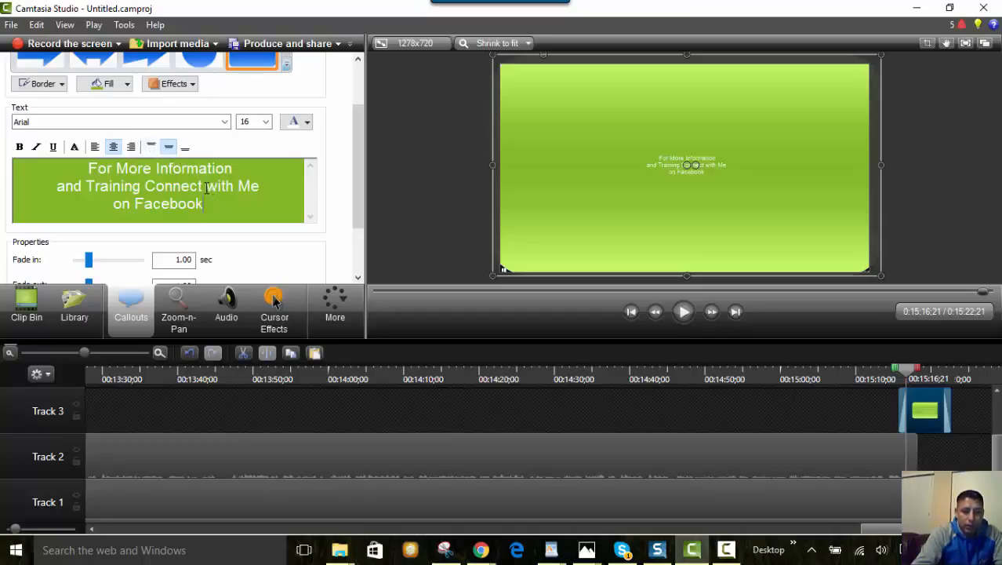
{"action": "left_click", "coordinate": [209, 187]}
{"action": "key", "text": "Return"}
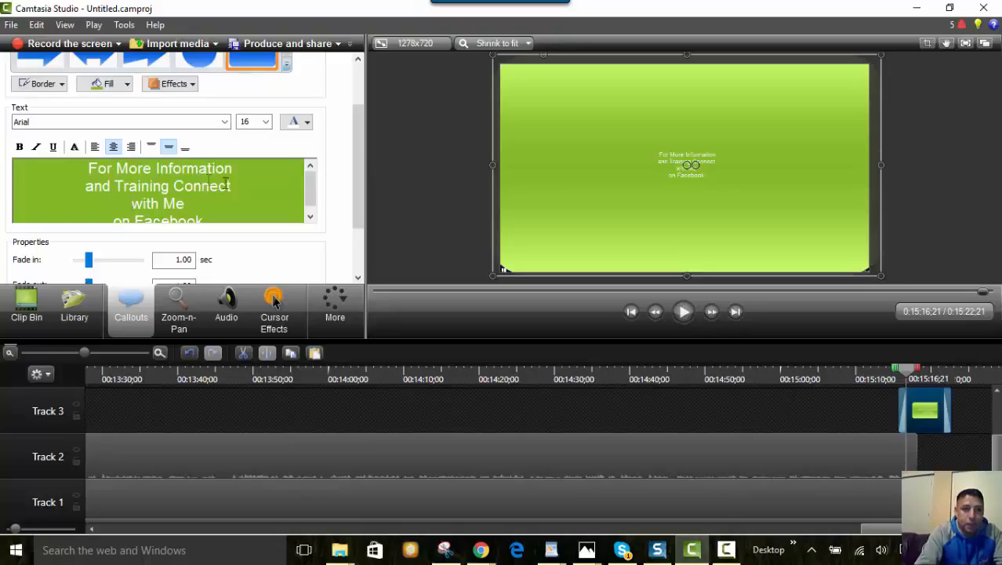
Add a last line reading "Link Below :)" under "on Facebook" in the green callout's text
{"action": "left_click_drag", "start_coordinate": [311, 194], "coordinate": [311, 221]}
{"action": "left_click", "coordinate": [215, 215]}
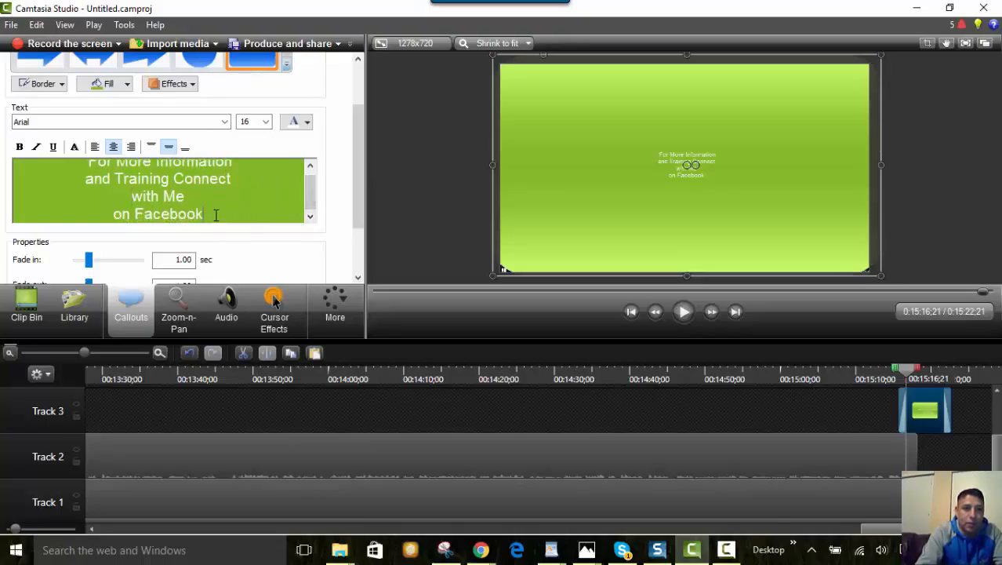
{"action": "key", "text": "Return"}
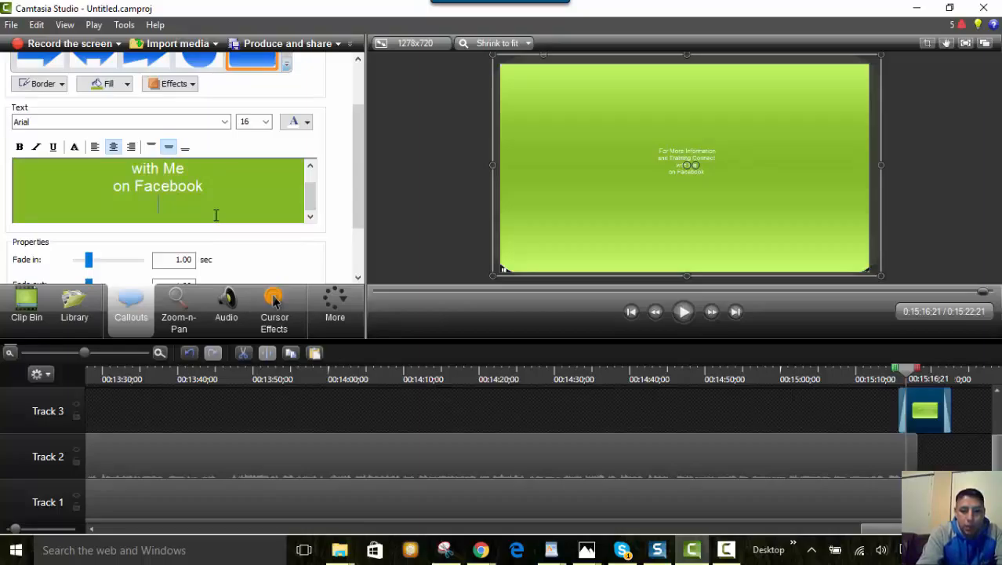
{"action": "type", "text": "Link Be"}
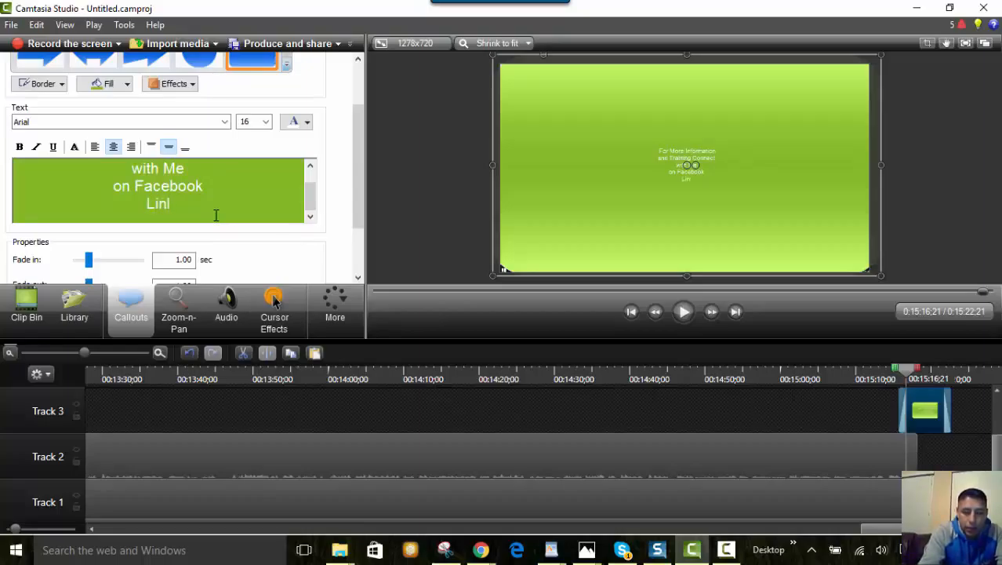
{"action": "type", "text": "l"}
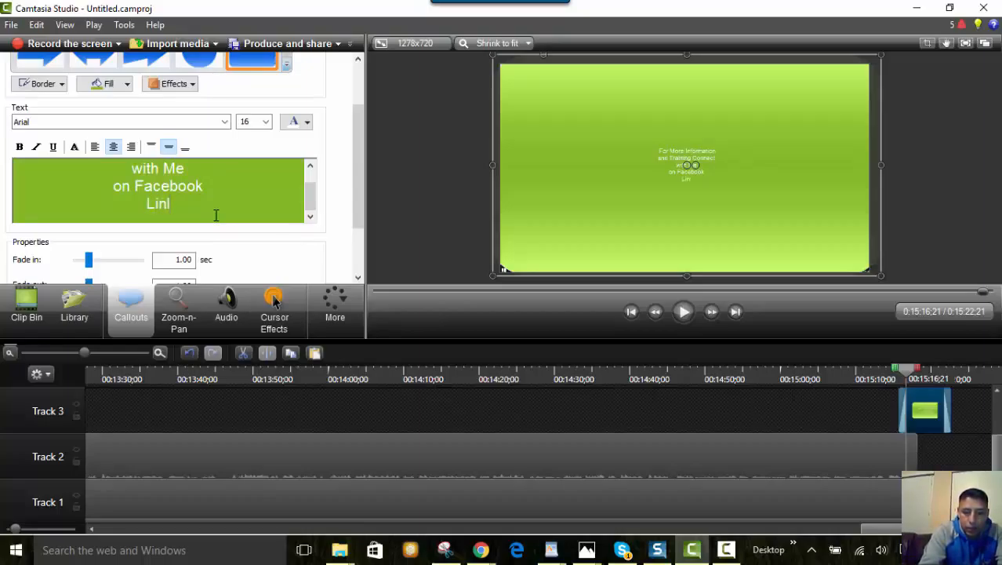
{"action": "key", "text": "BackSpace"}
{"action": "type", "text": "k Belo"}
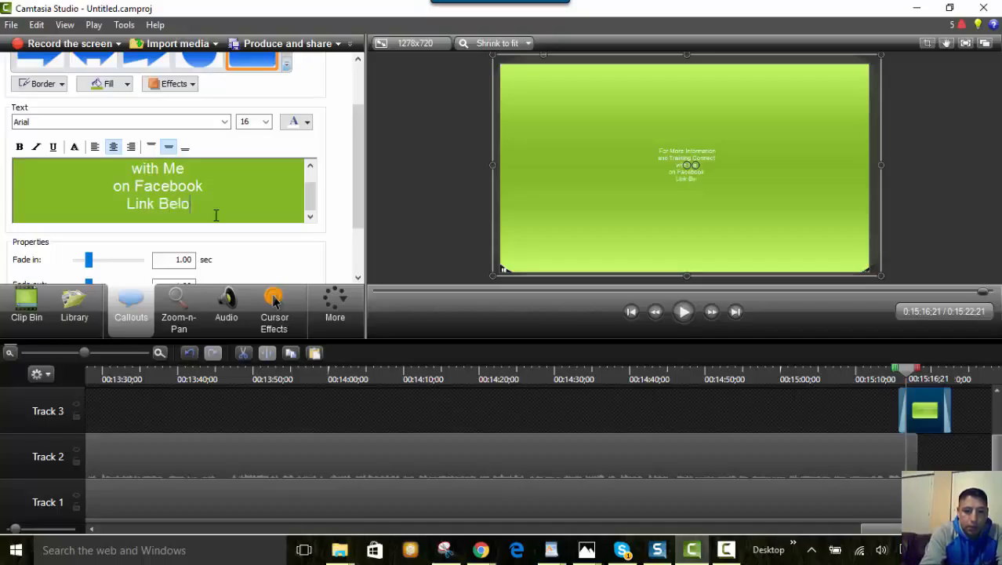
{"action": "type", "text": "w"}
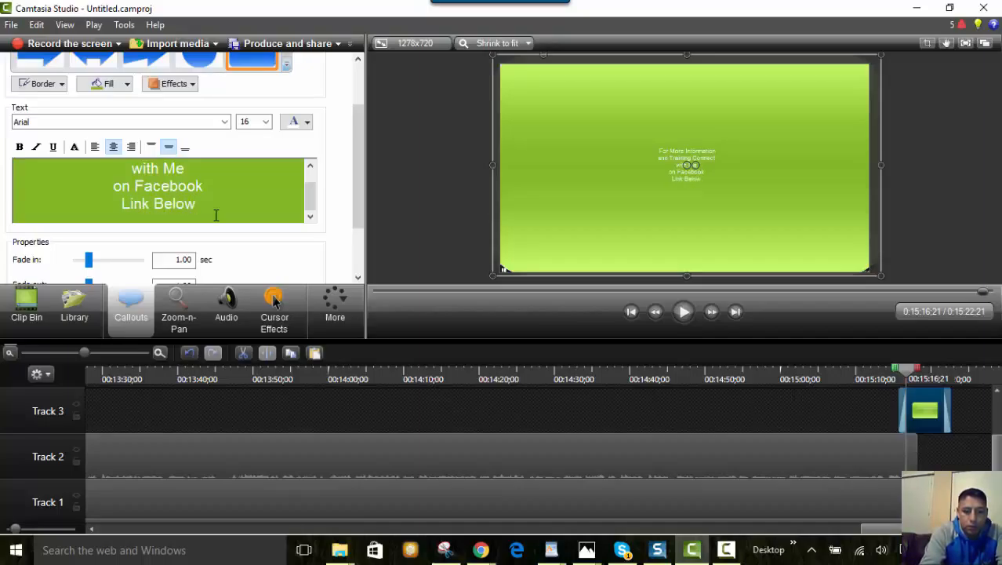
{"action": "type", "text": " :)"}
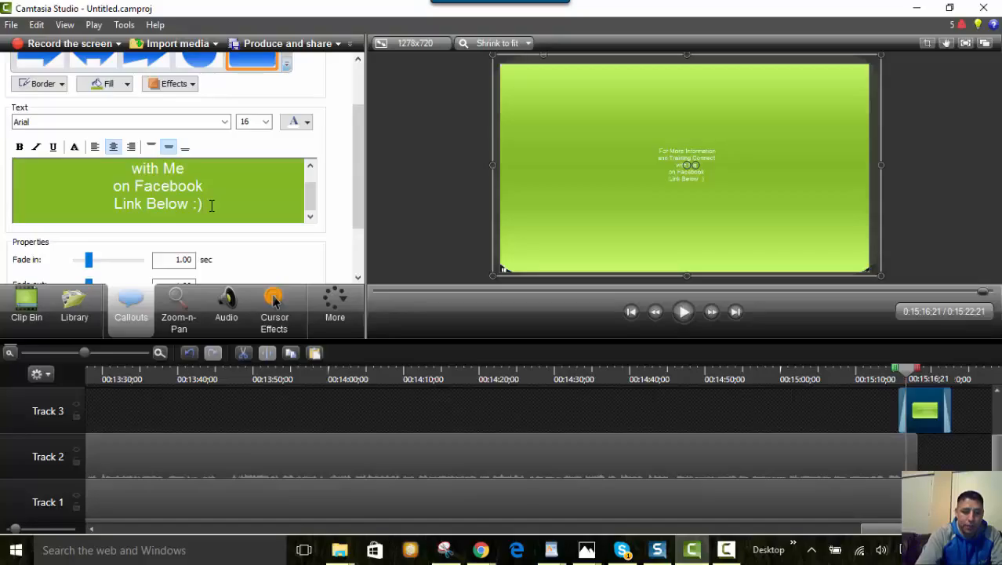
Enlarge all of the green callout's text to font size 48
{"action": "left_click_drag", "start_coordinate": [211, 206], "coordinate": [151, 143]}
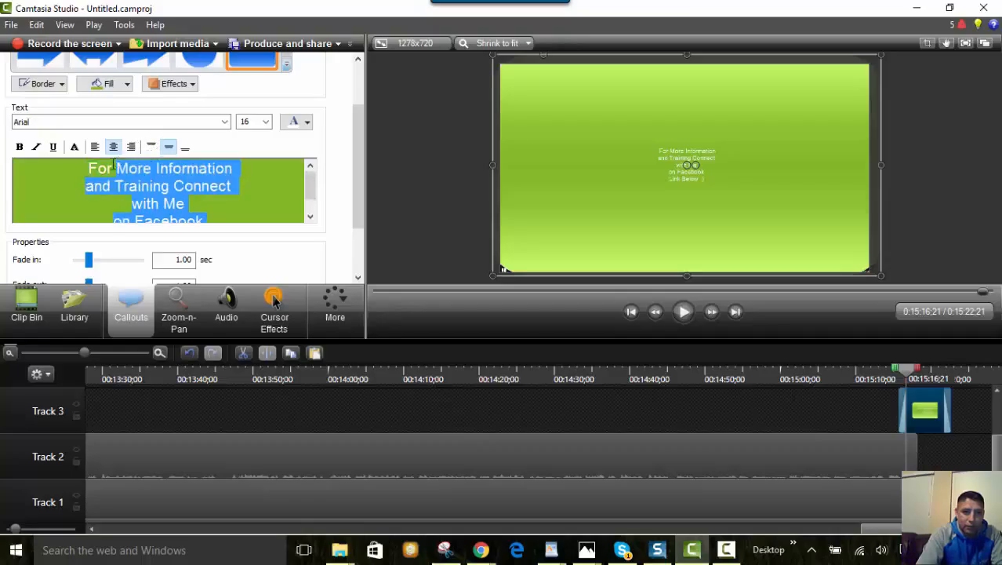
{"action": "left_click", "coordinate": [266, 123]}
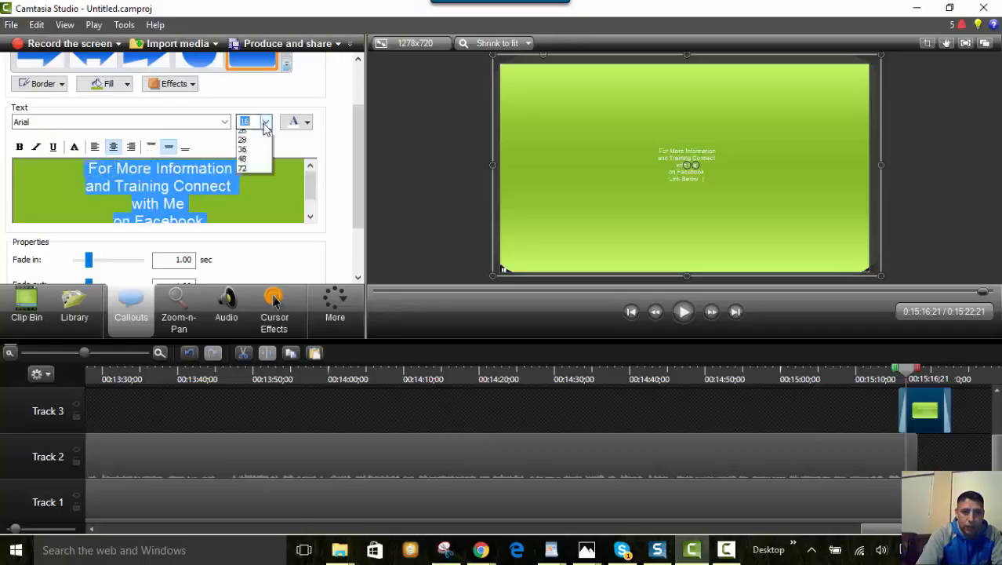
{"action": "left_click", "coordinate": [266, 124]}
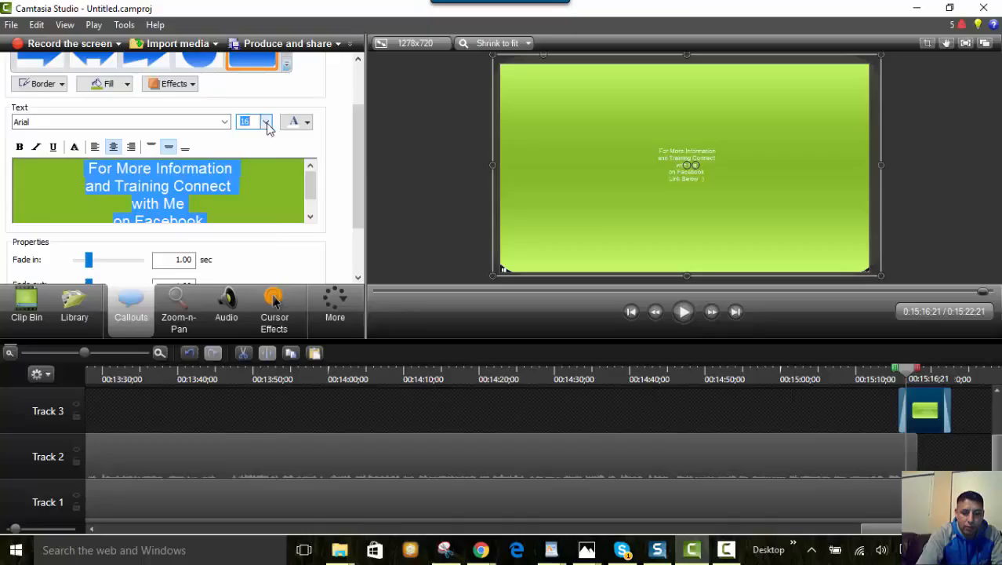
{"action": "left_click", "coordinate": [266, 123]}
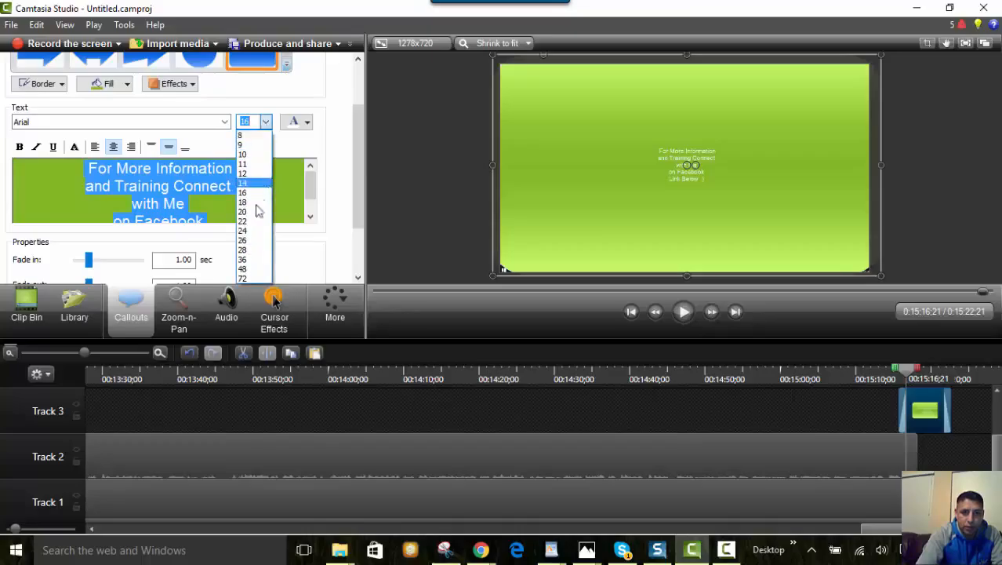
{"action": "left_click", "coordinate": [251, 261]}
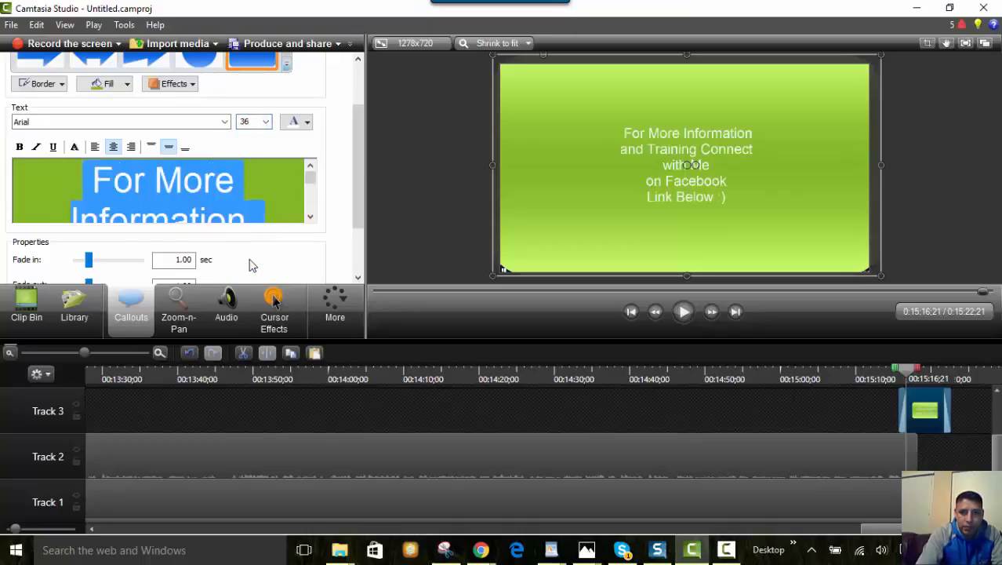
{"action": "left_click", "coordinate": [266, 122]}
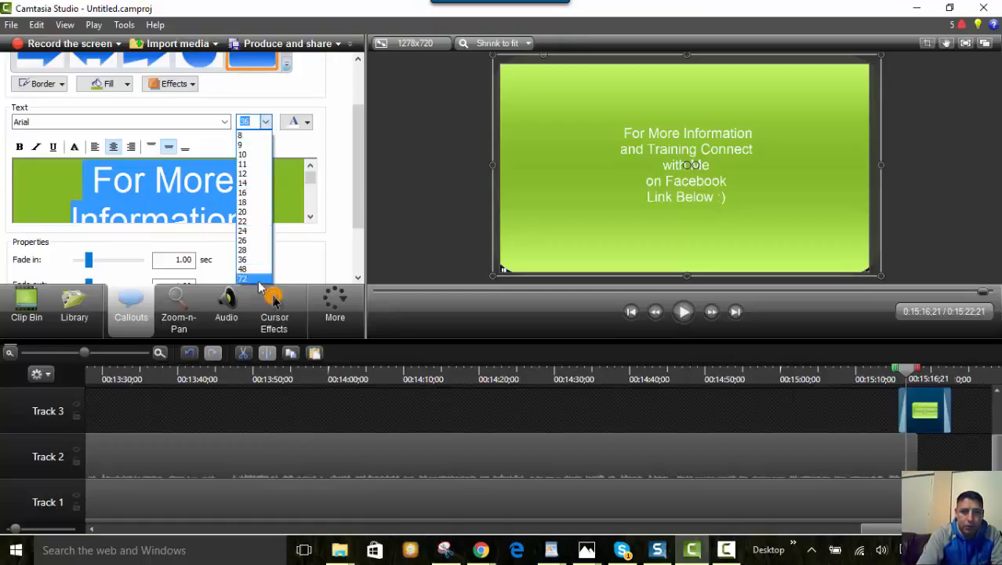
{"action": "left_click", "coordinate": [254, 268]}
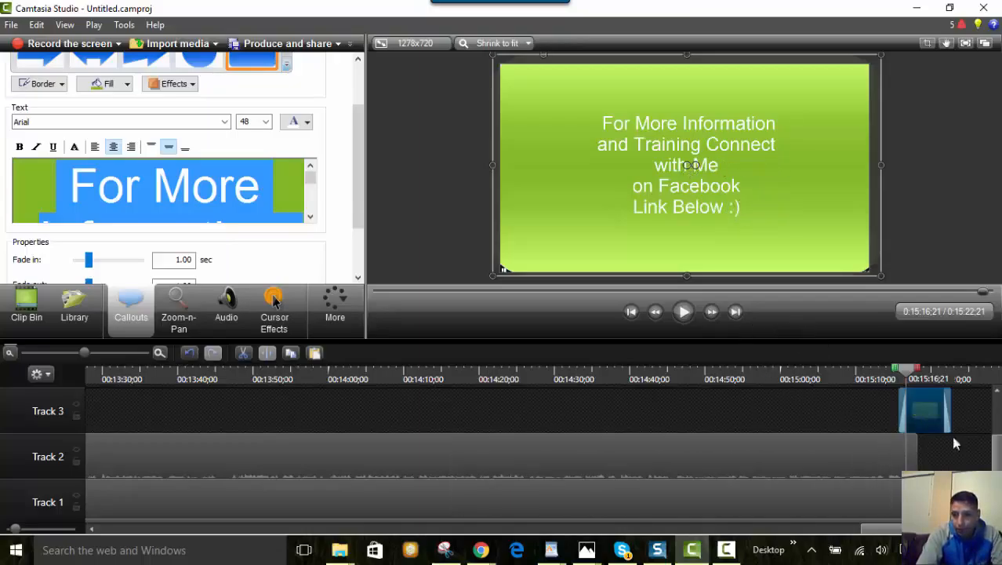
Send the green callout to the back of the track order and add a Circle stretch transition at the end of the Track 2 clip
{"action": "right_click", "coordinate": [592, 182]}
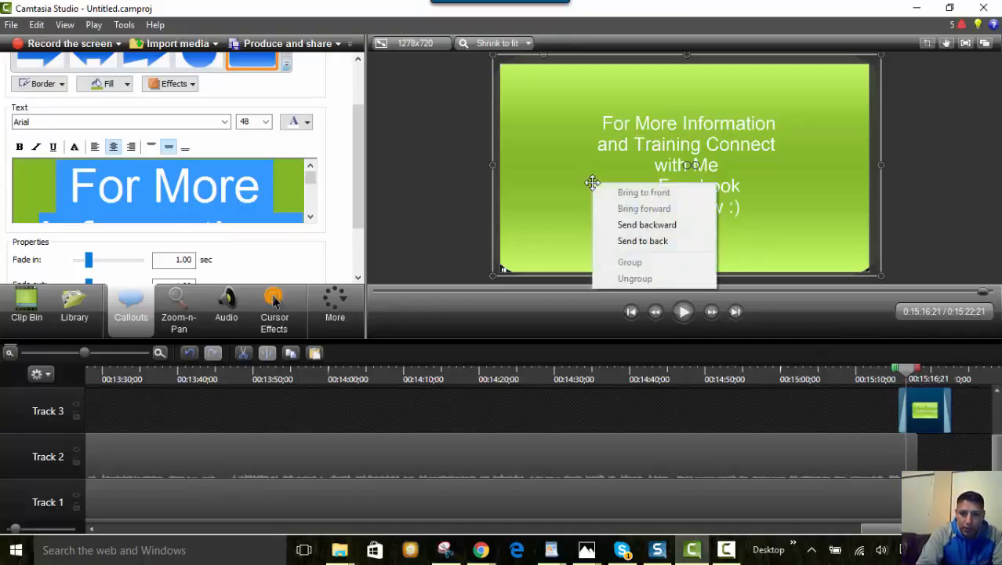
{"action": "left_click", "coordinate": [639, 242]}
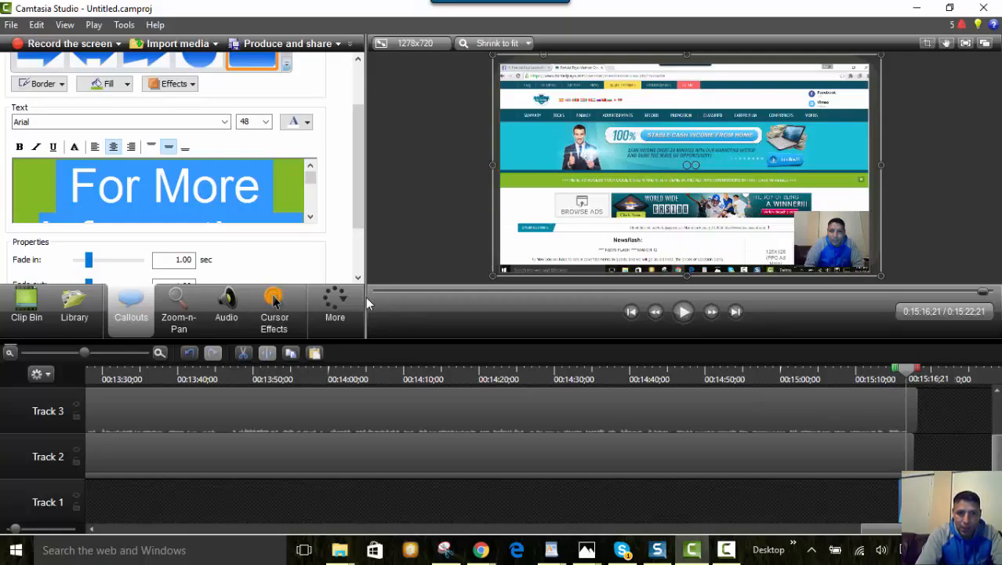
{"action": "left_click", "coordinate": [335, 301]}
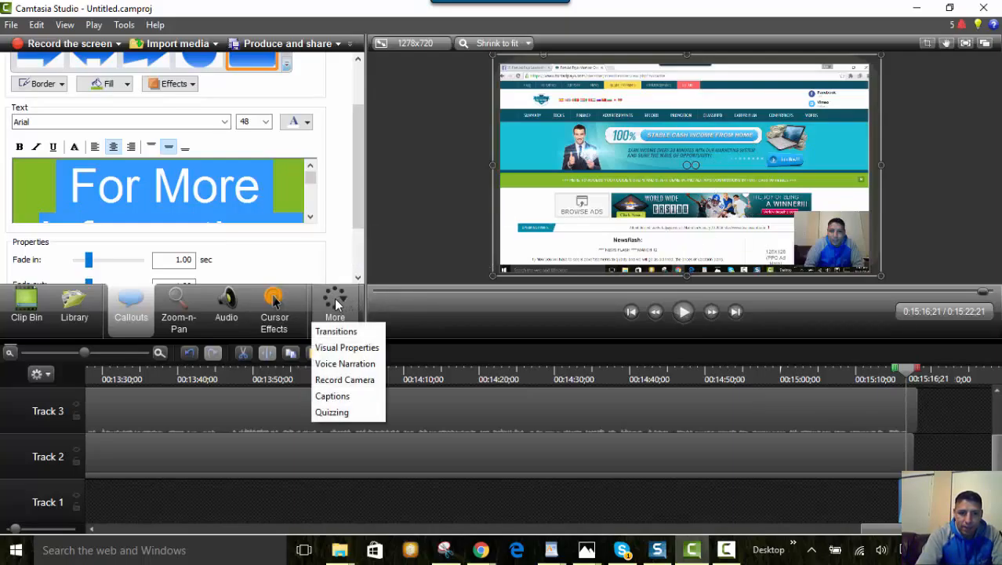
{"action": "left_click", "coordinate": [336, 331]}
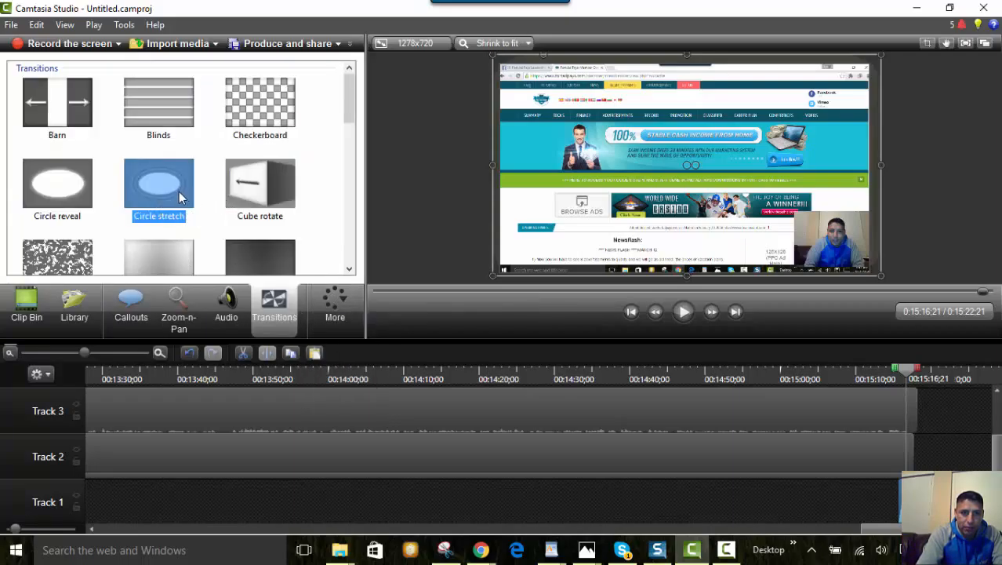
{"action": "mouse_move", "coordinate": [156, 189]}
{"action": "left_mouse_down"}
{"action": "mouse_move", "coordinate": [227, 237]}
{"action": "mouse_move", "coordinate": [440, 318]}
{"action": "mouse_move", "coordinate": [650, 355]}
{"action": "mouse_move", "coordinate": [909, 451]}
{"action": "left_mouse_up"}
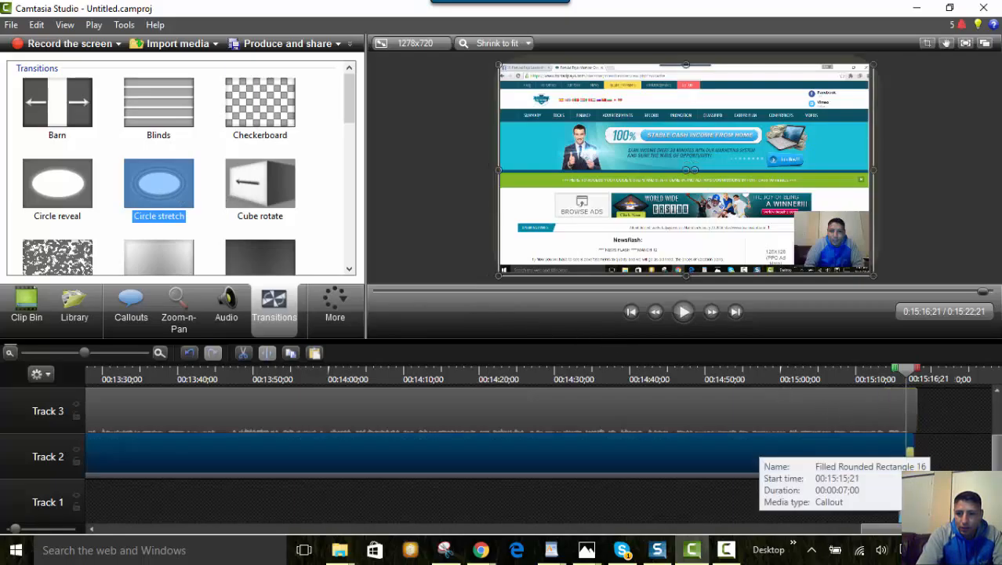
Extend the green callout on Track 1 so that it ends at 0:15:27;23
{"action": "left_click_drag", "start_coordinate": [926, 529], "coordinate": [931, 529]}
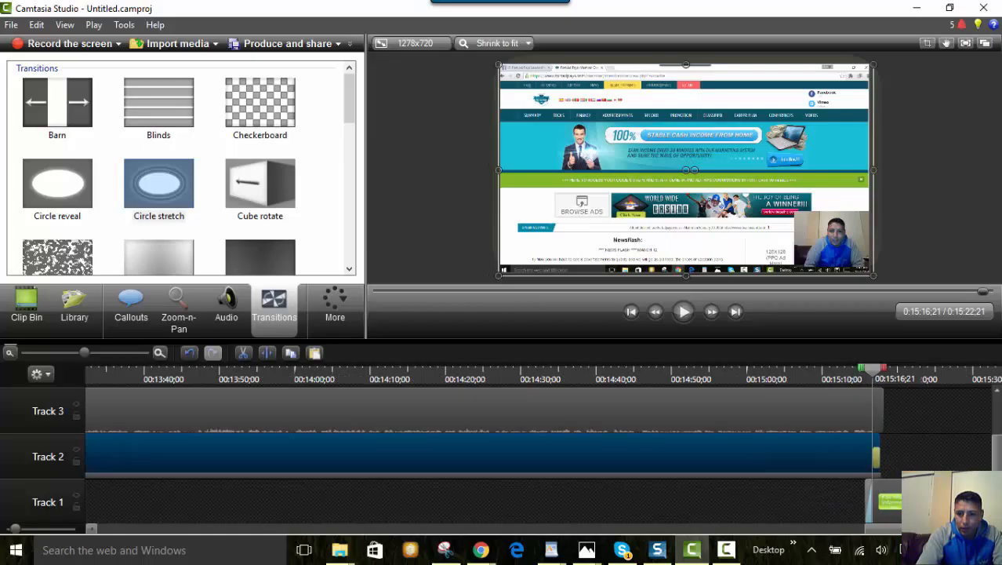
{"action": "left_click_drag", "start_coordinate": [913, 500], "coordinate": [961, 500]}
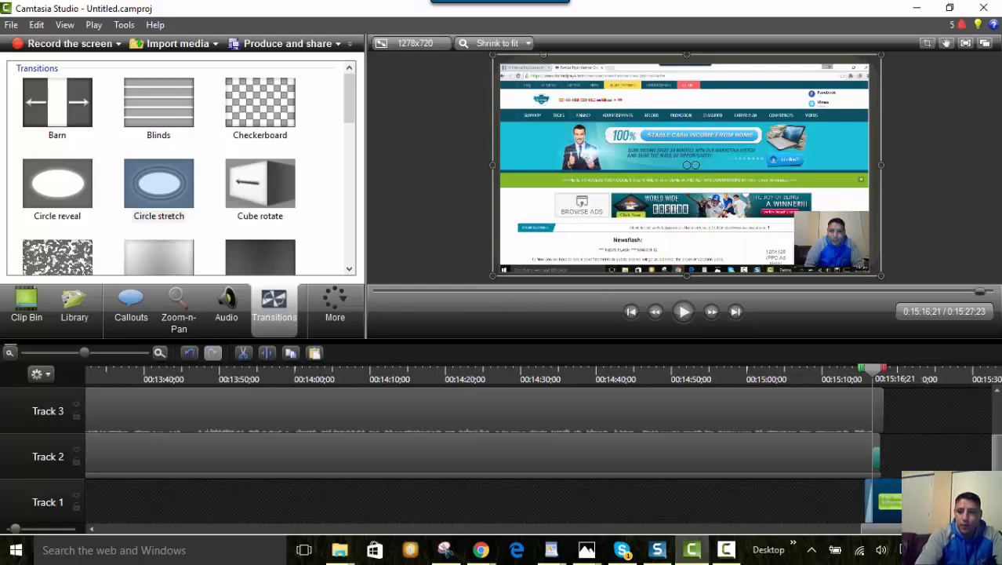
Play back the end of the video from 0:15:13;09 to check the transition and the closing text screen
{"action": "left_click_drag", "start_coordinate": [875, 371], "coordinate": [848, 371]}
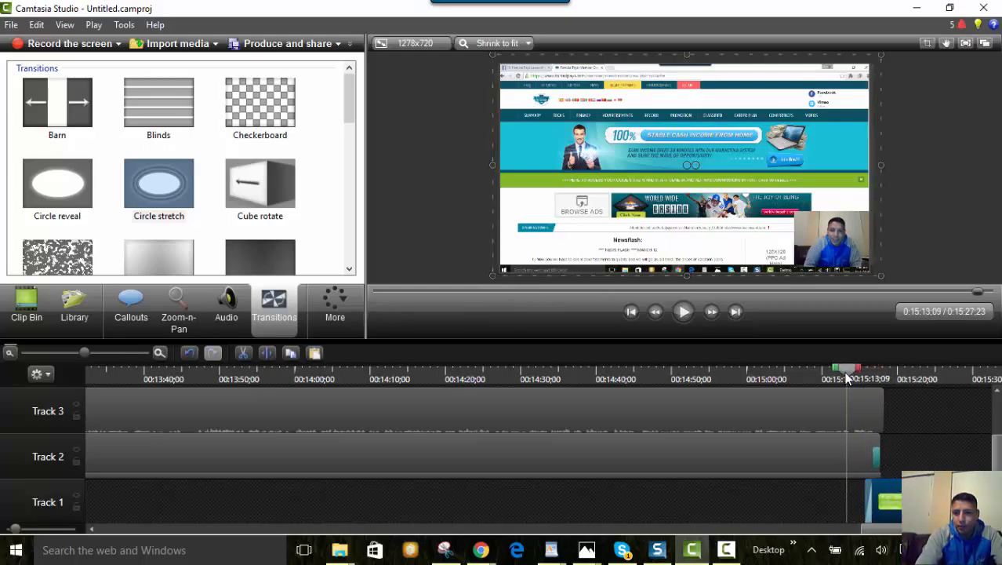
{"action": "left_click", "coordinate": [684, 312]}
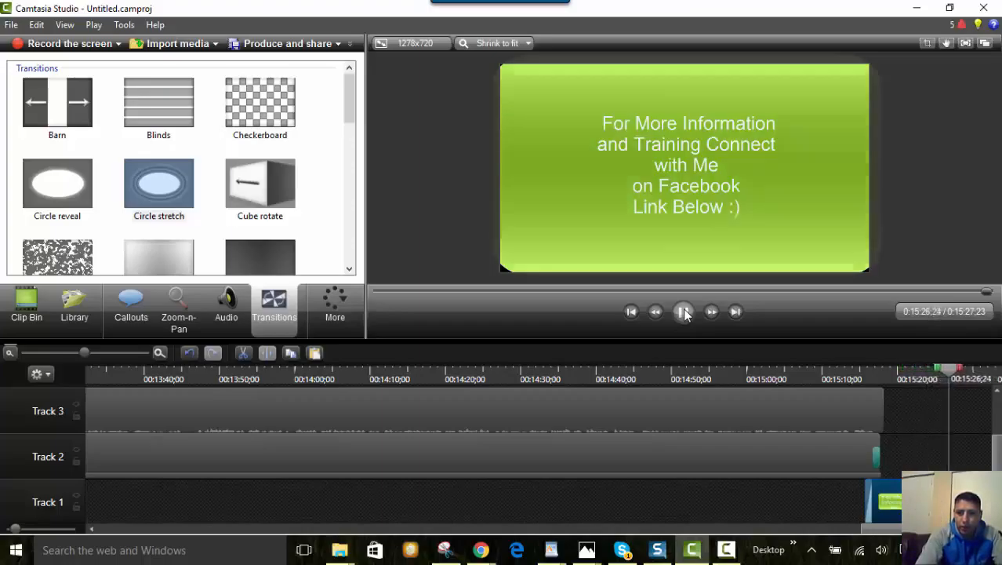
{"action": "left_click", "coordinate": [684, 312]}
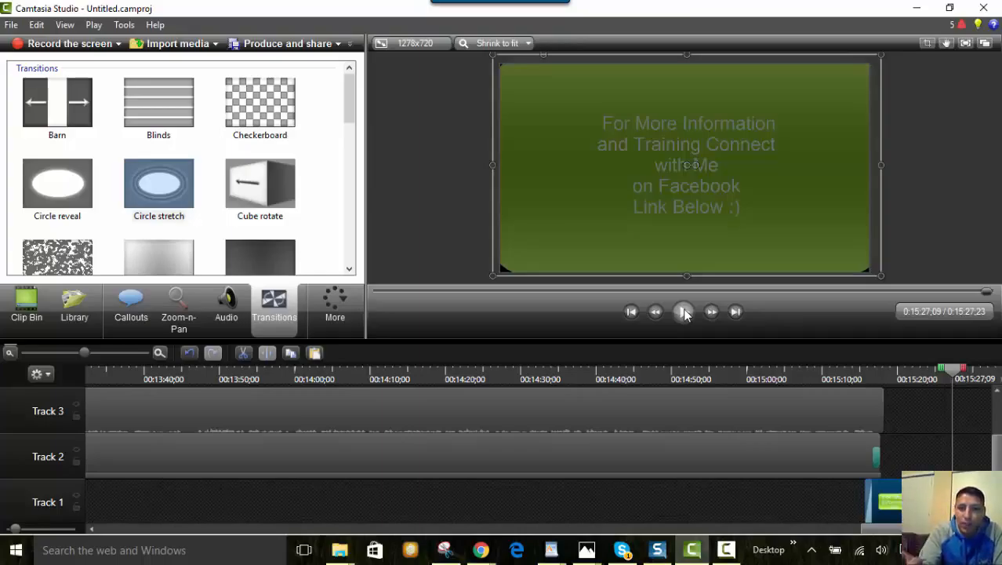
{"action": "left_click", "coordinate": [684, 312]}
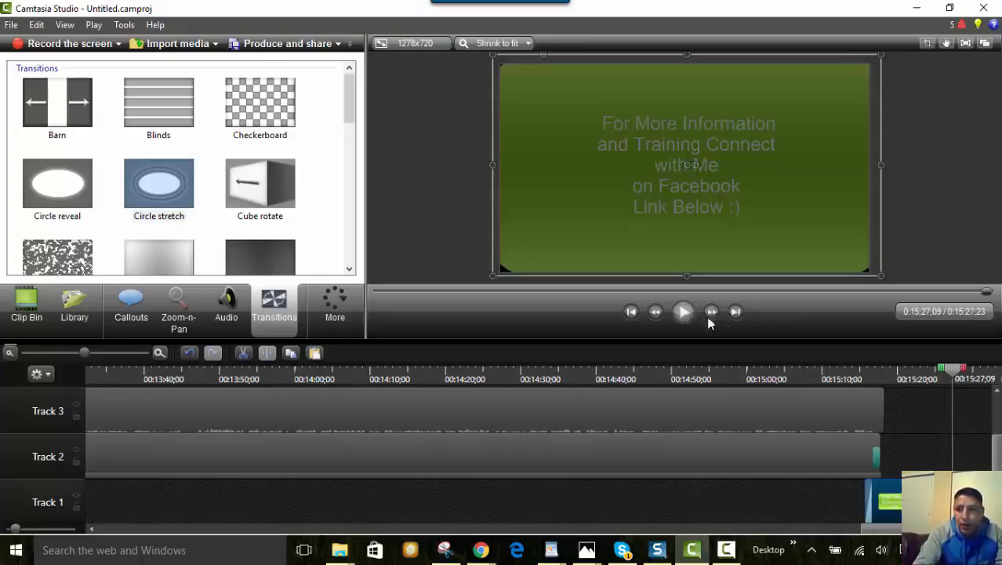
Add a new callout at 0:15:19;24 and give it the Sketch Motion arrow shape
{"action": "left_click", "coordinate": [935, 375]}
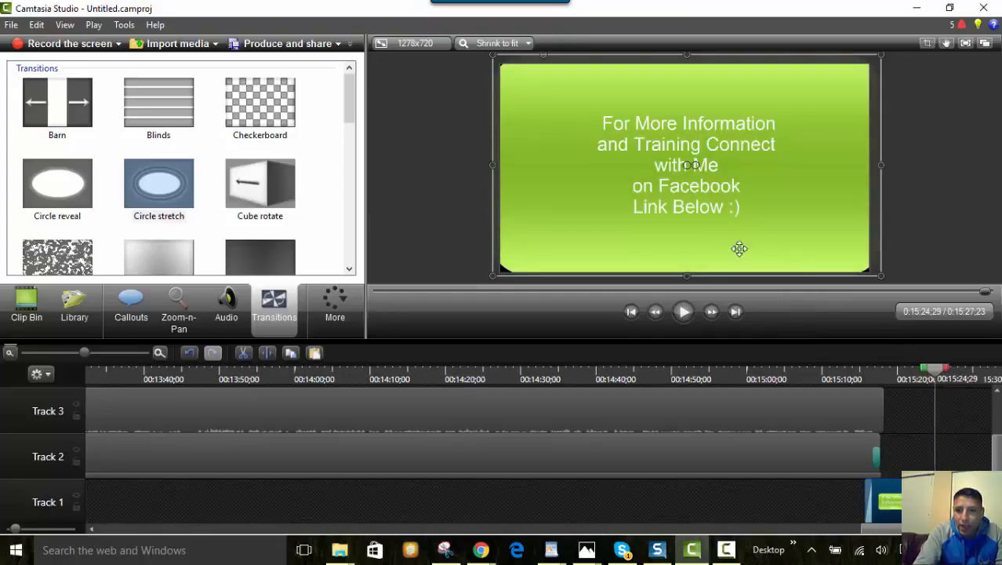
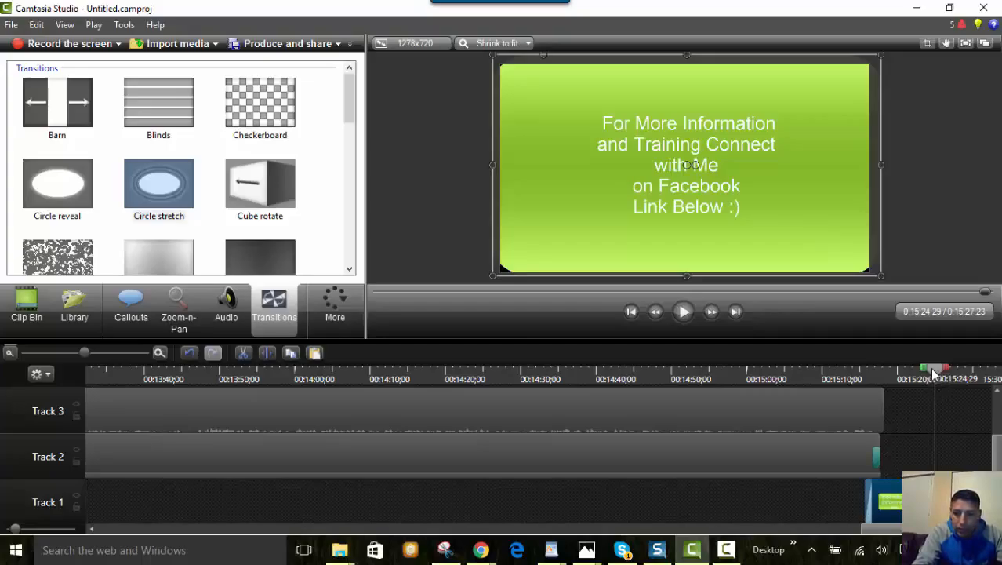
{"action": "left_click_drag", "start_coordinate": [933, 371], "coordinate": [896, 369]}
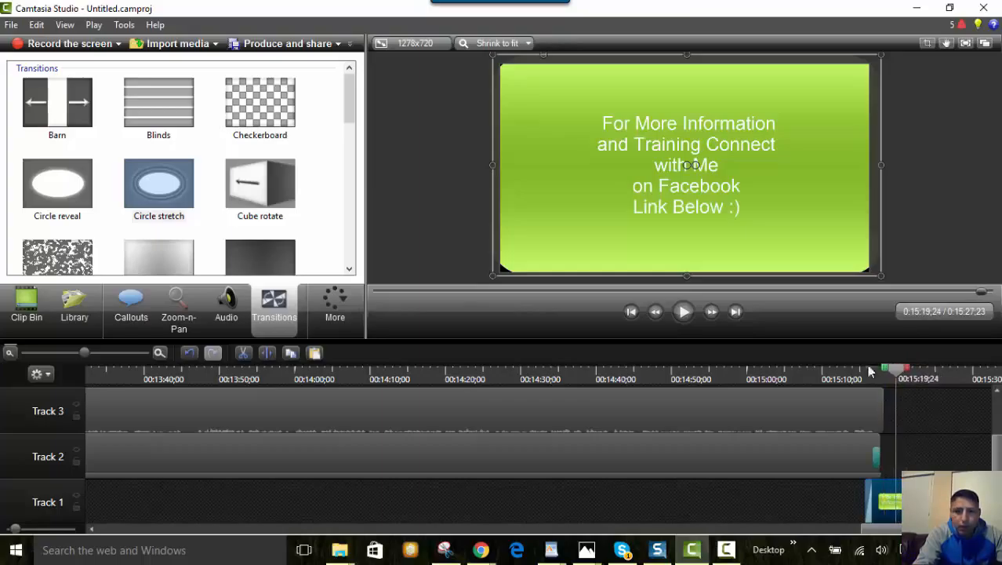
{"action": "left_click", "coordinate": [128, 304]}
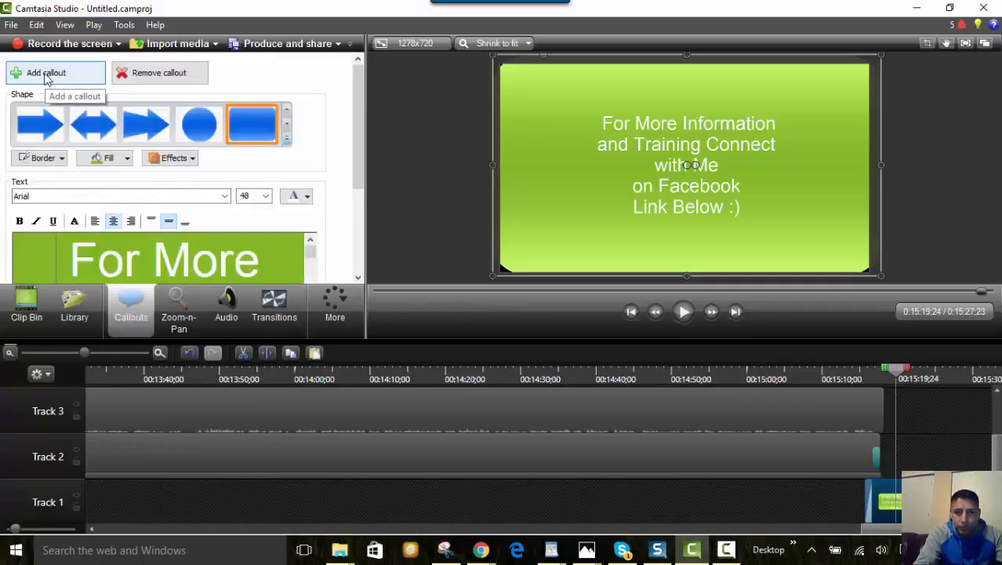
{"action": "left_click", "coordinate": [46, 73]}
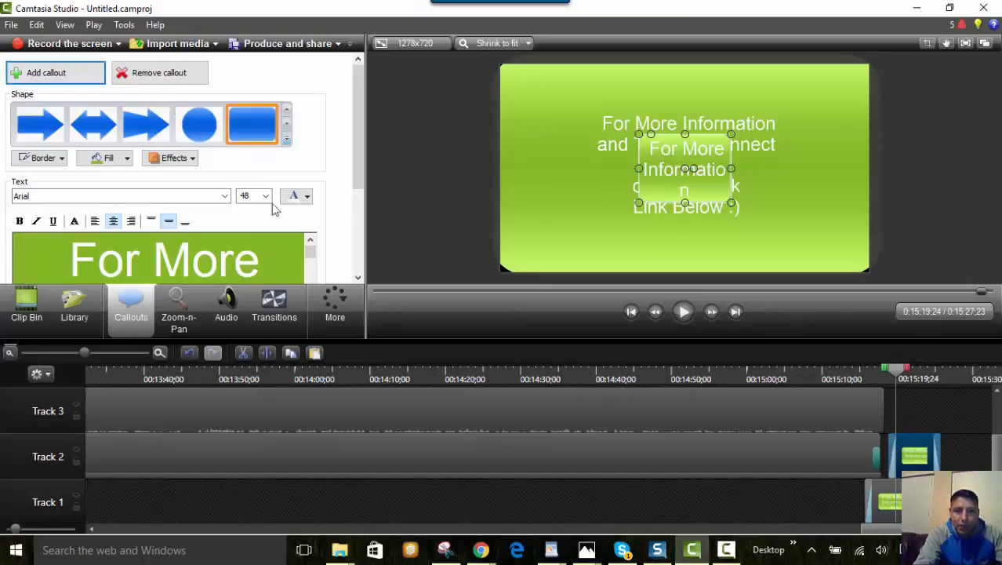
{"action": "left_click", "coordinate": [287, 144]}
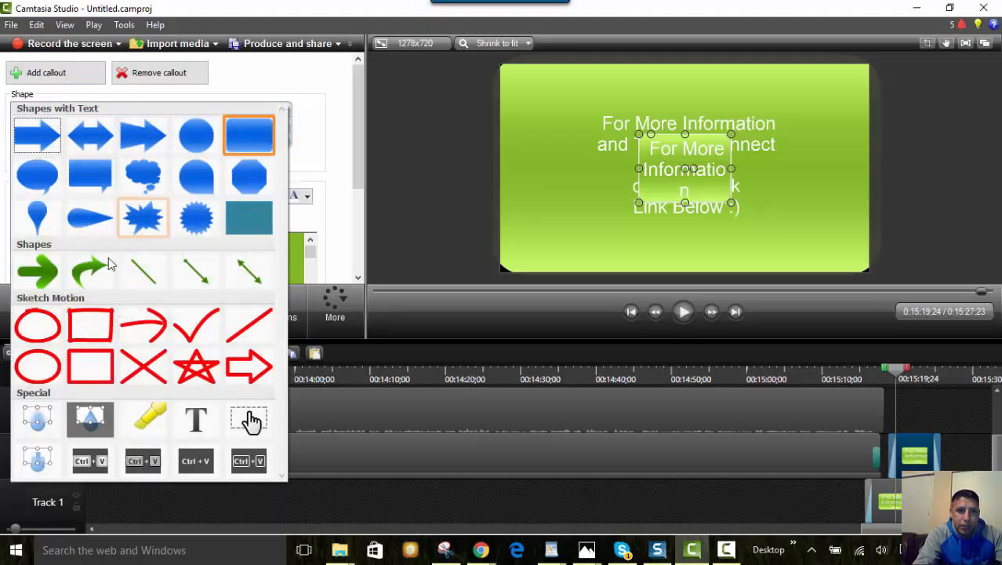
{"action": "left_click", "coordinate": [149, 324]}
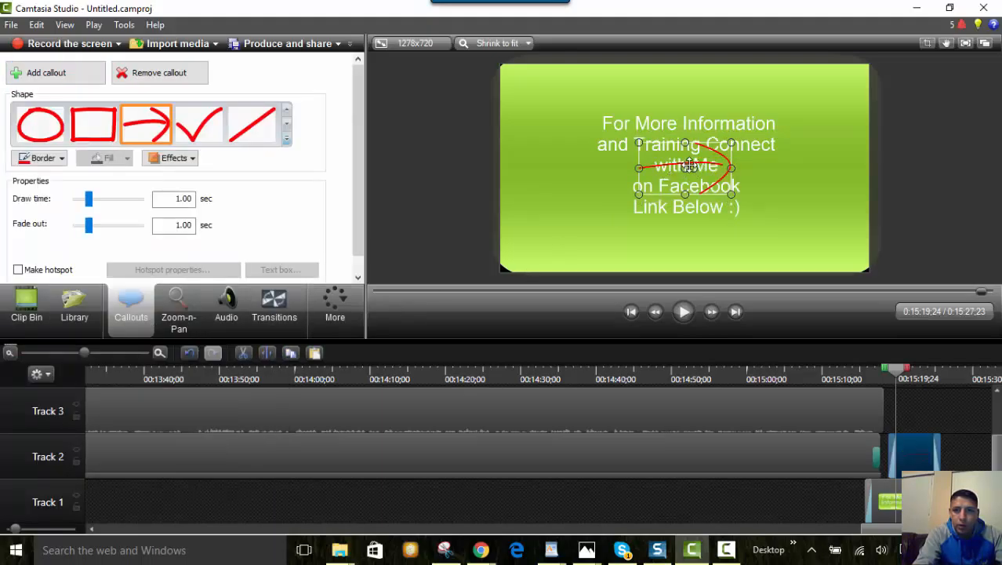
Place the sketched arrow just right of the closing text, rotated to point downward, and set its border colour to white
{"action": "mouse_move", "coordinate": [693, 168]}
{"action": "left_mouse_down"}
{"action": "mouse_move", "coordinate": [684, 223]}
{"action": "mouse_move", "coordinate": [694, 166]}
{"action": "mouse_move", "coordinate": [797, 176]}
{"action": "left_mouse_up"}
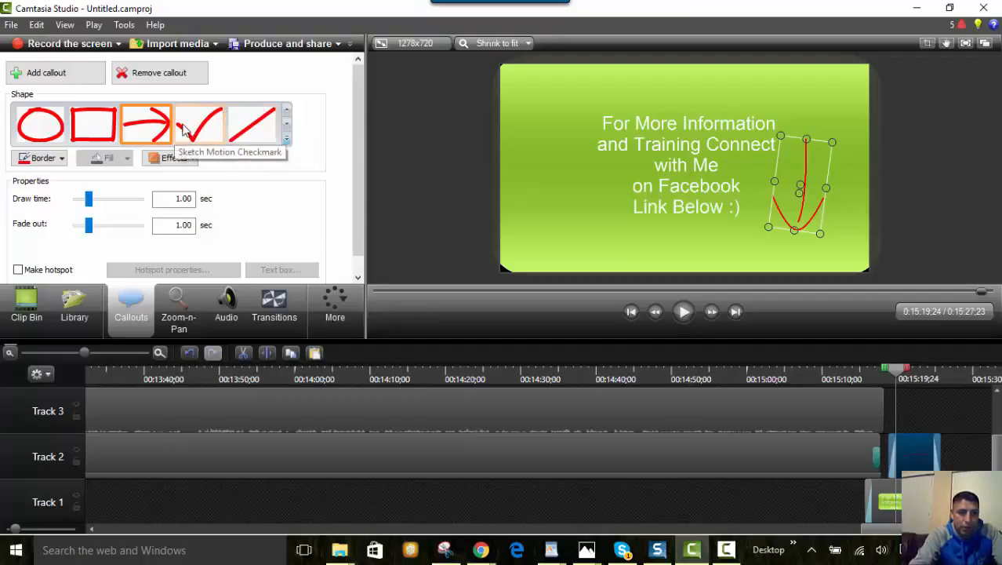
{"action": "left_click", "coordinate": [51, 159]}
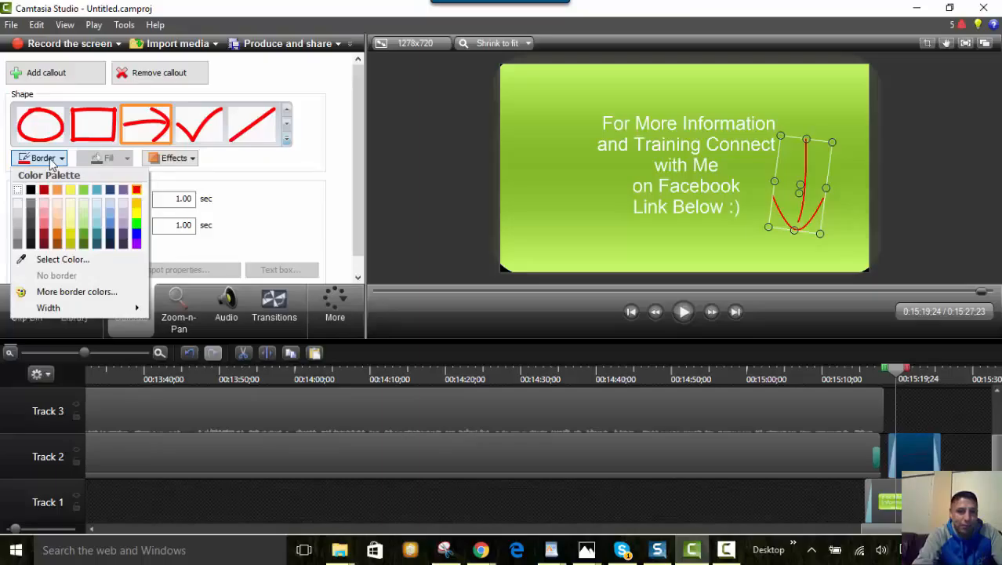
{"action": "left_click", "coordinate": [18, 190]}
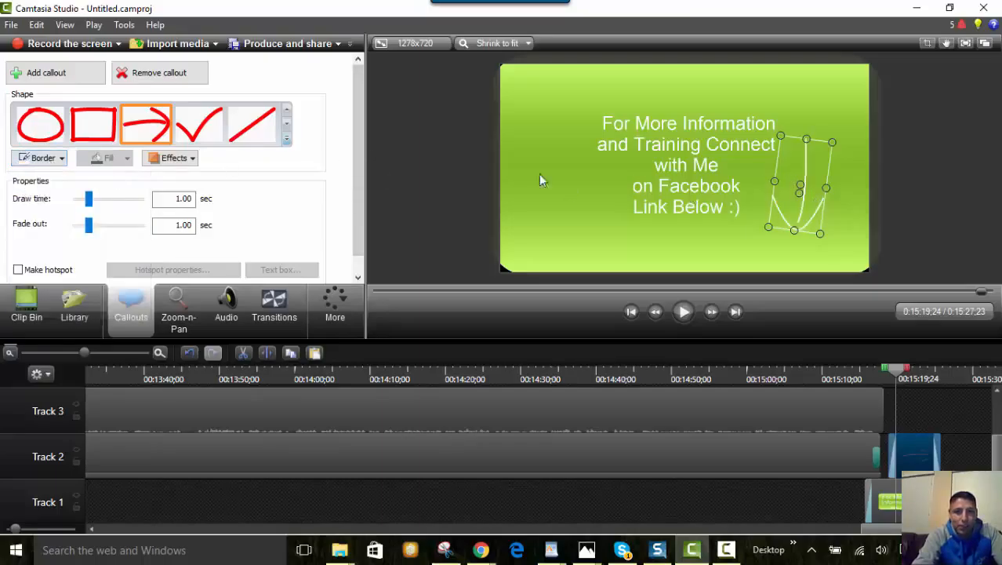
Set the sketched arrow's border colour to blue and extend its Track 2 callout to the end of the closing text screen
{"action": "left_click", "coordinate": [36, 160]}
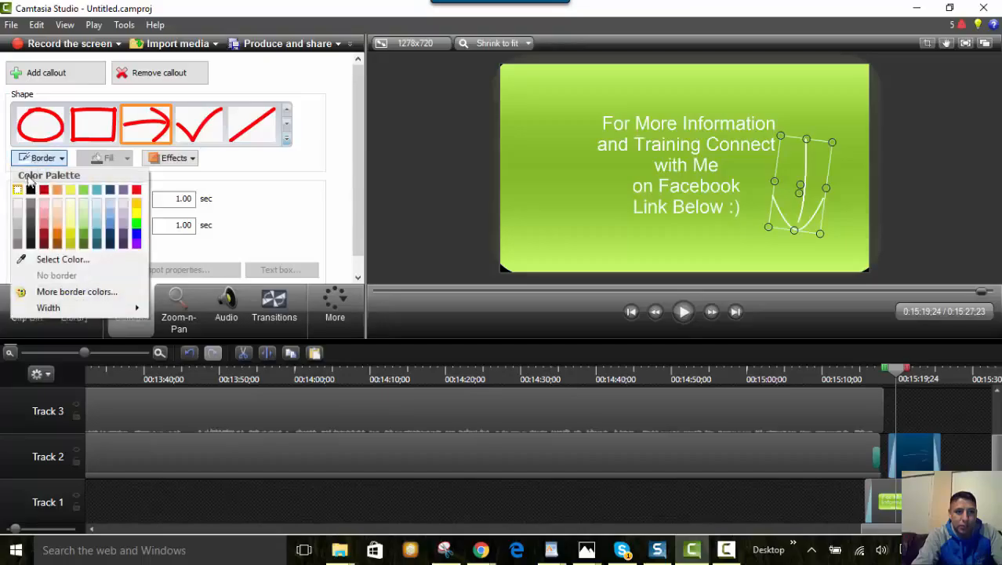
{"action": "left_click", "coordinate": [135, 234]}
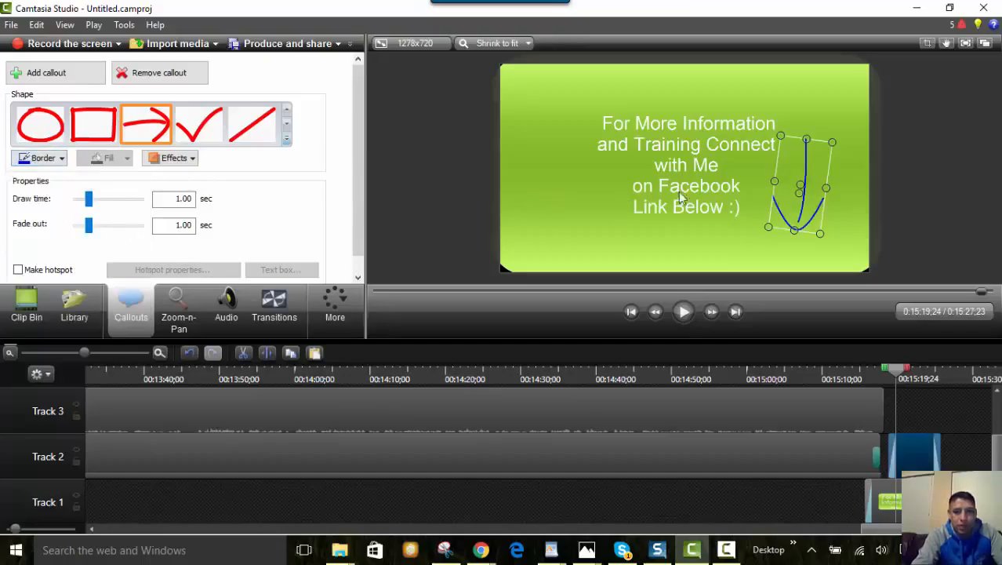
{"action": "left_click", "coordinate": [578, 236]}
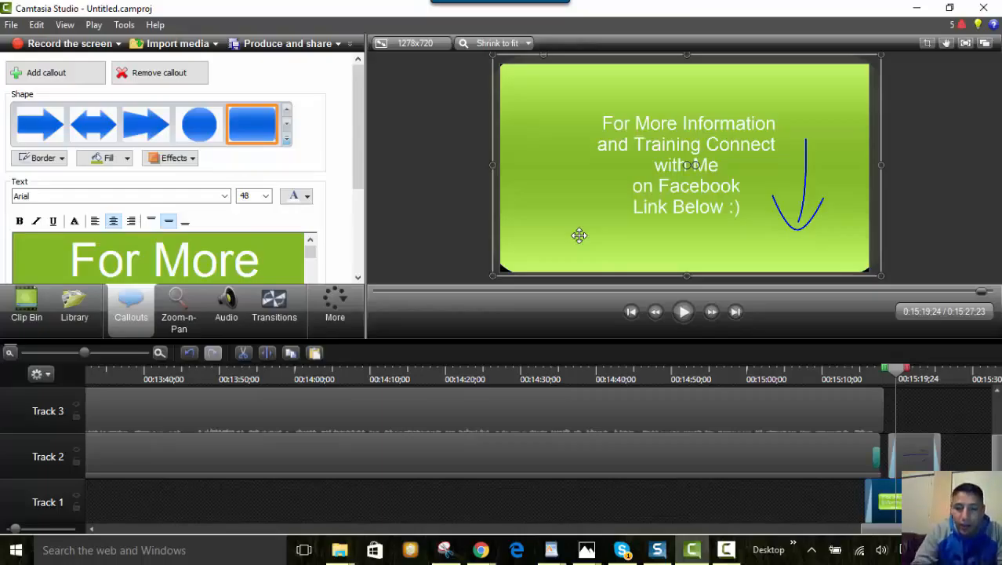
{"action": "left_click", "coordinate": [940, 453]}
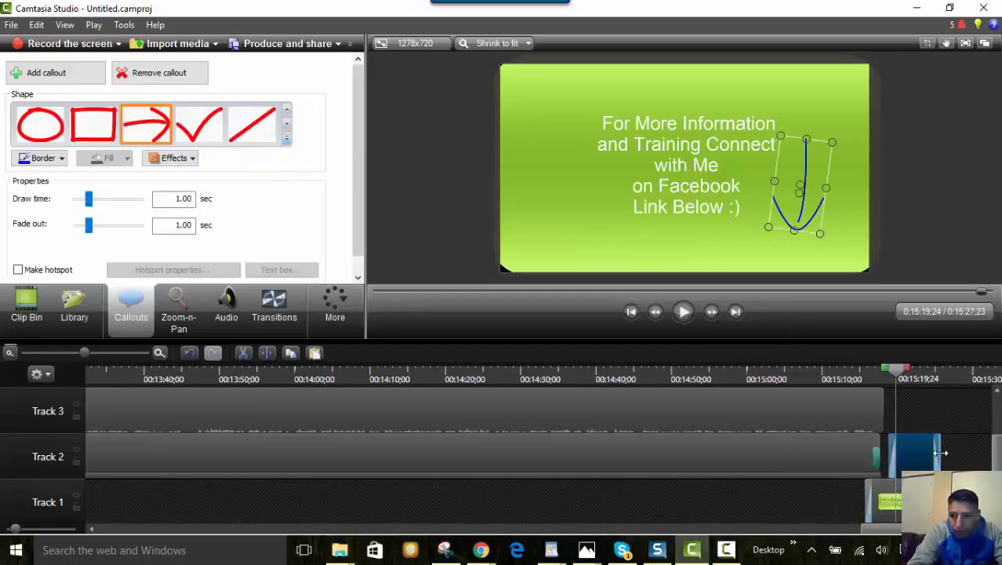
{"action": "left_click_drag", "start_coordinate": [940, 454], "coordinate": [957, 457]}
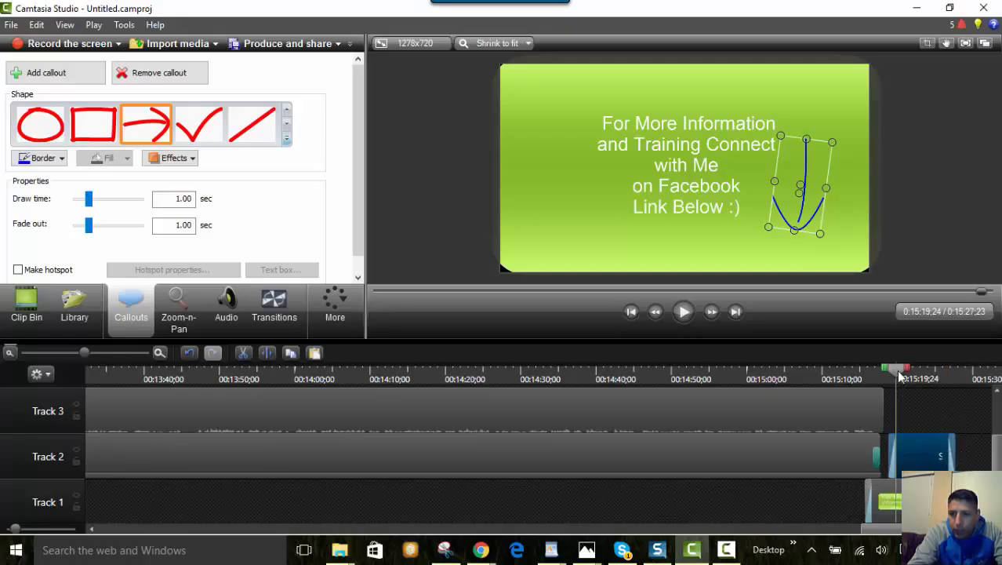
Play back the ending from 0:15:14;01 to check the sketched arrow, and return to the start of the timeline
{"action": "left_click", "coordinate": [853, 374]}
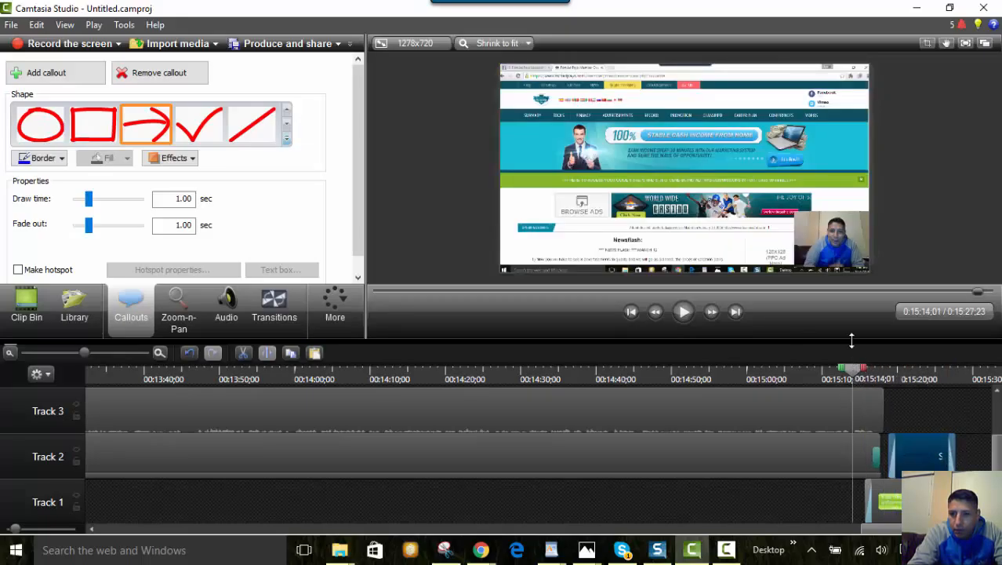
{"action": "left_click", "coordinate": [681, 311]}
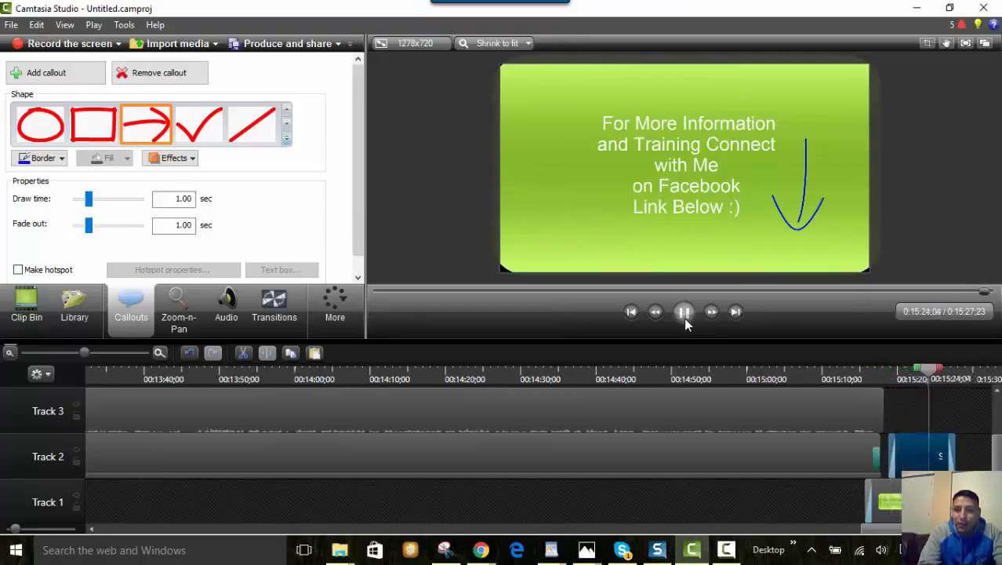
{"action": "left_click", "coordinate": [684, 316]}
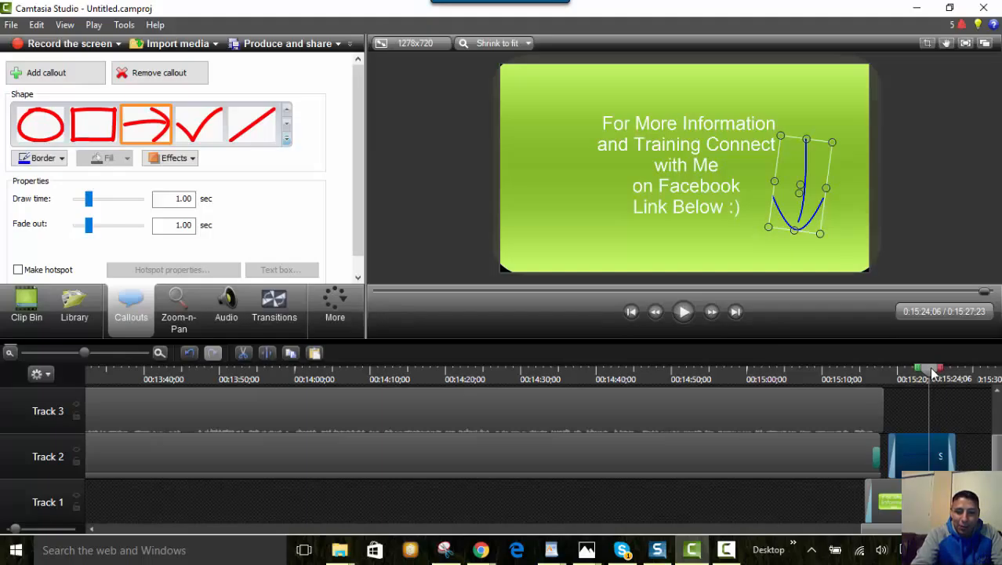
{"action": "left_click_drag", "start_coordinate": [933, 372], "coordinate": [149, 353]}
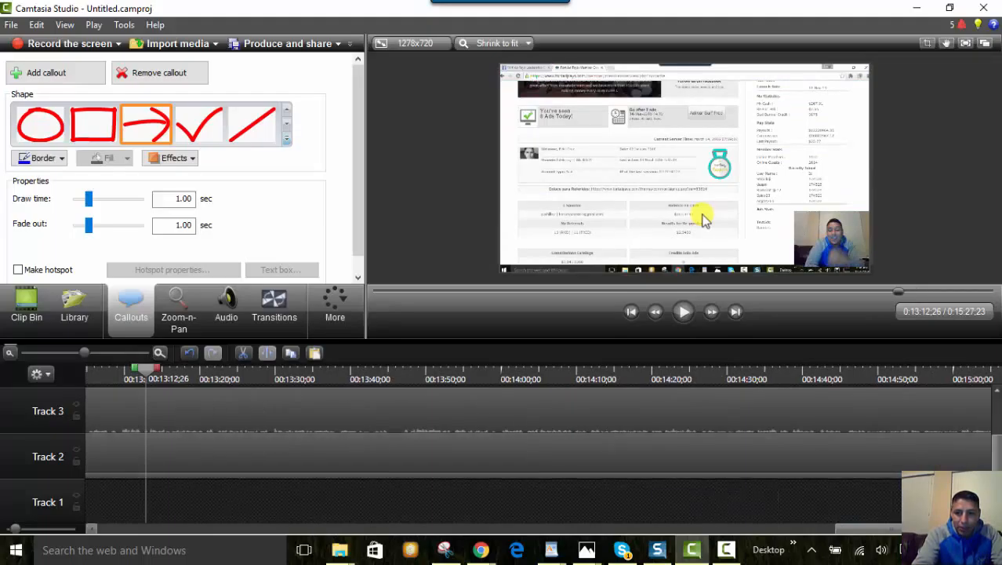
{"action": "left_click_drag", "start_coordinate": [925, 528], "coordinate": [109, 528]}
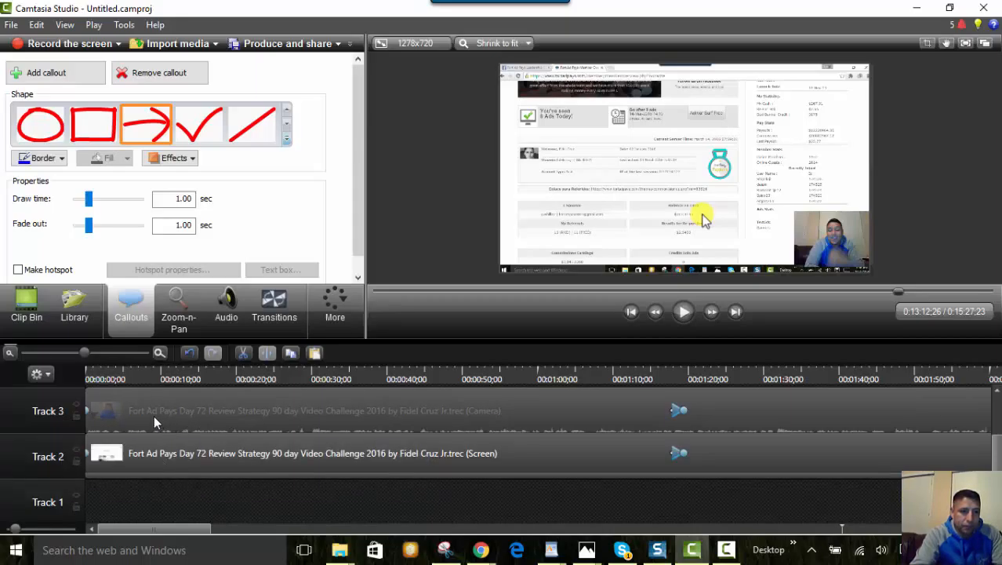
Start saving the project under a new name and reuse the existing Fort Ad Pays Day 72 Review Strategy 90 day Video Challenge 2016 file name
{"action": "left_click", "coordinate": [12, 24]}
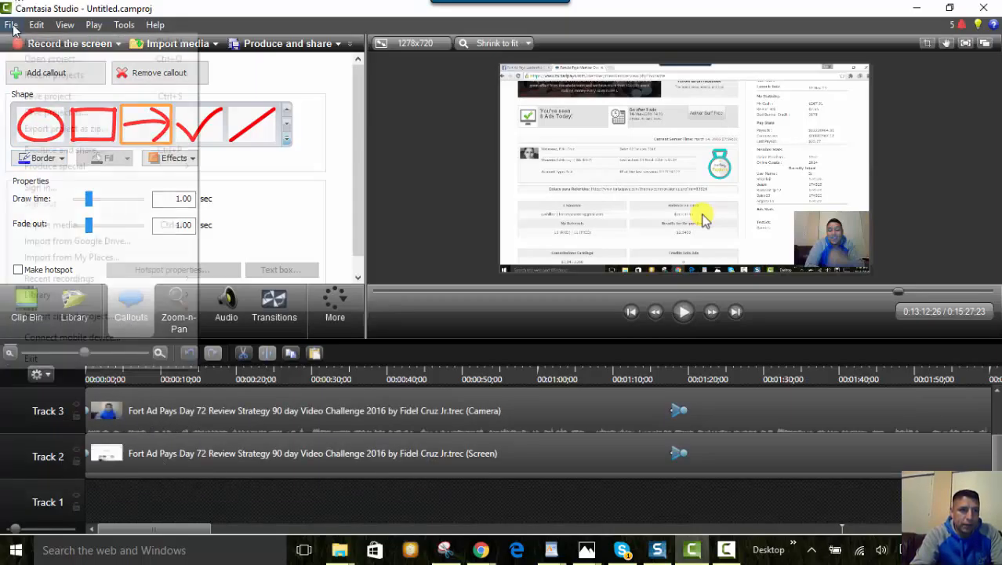
{"action": "left_click", "coordinate": [61, 112]}
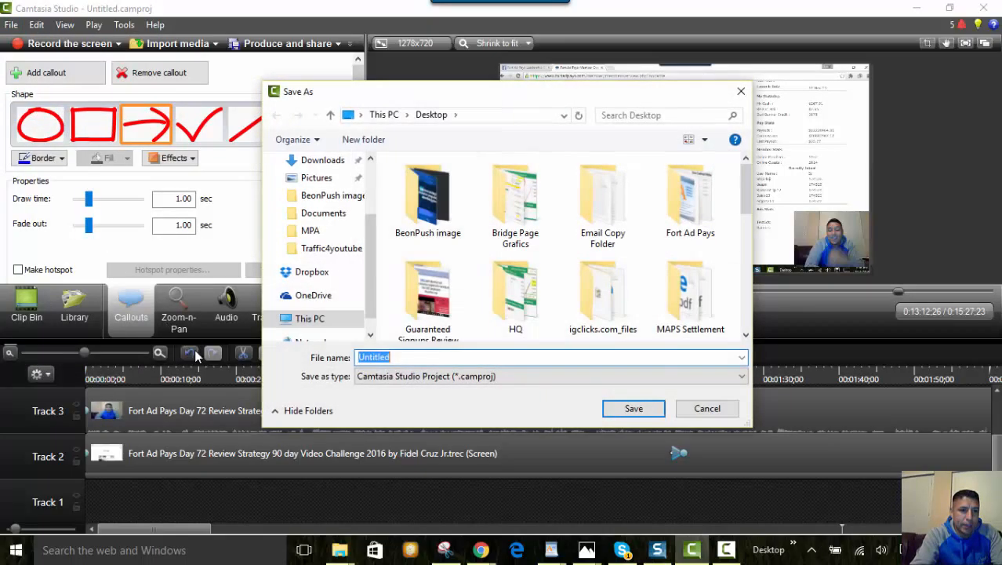
{"action": "left_click", "coordinate": [395, 357]}
{"action": "left_click_drag", "start_coordinate": [395, 358], "coordinate": [355, 358]}
{"action": "type", "text": "Fort"}
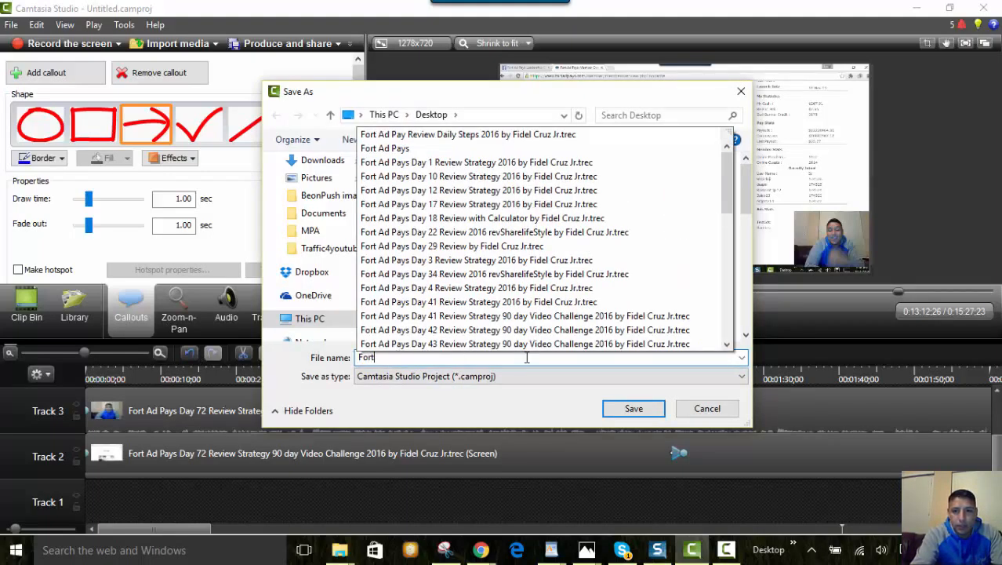
{"action": "left_click_drag", "start_coordinate": [729, 217], "coordinate": [730, 328]}
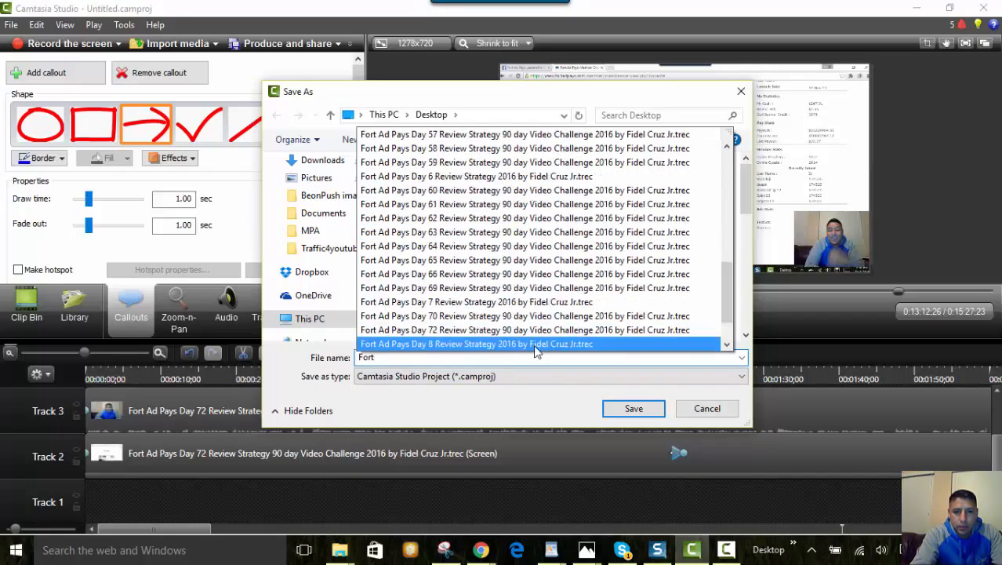
{"action": "left_click", "coordinate": [506, 330]}
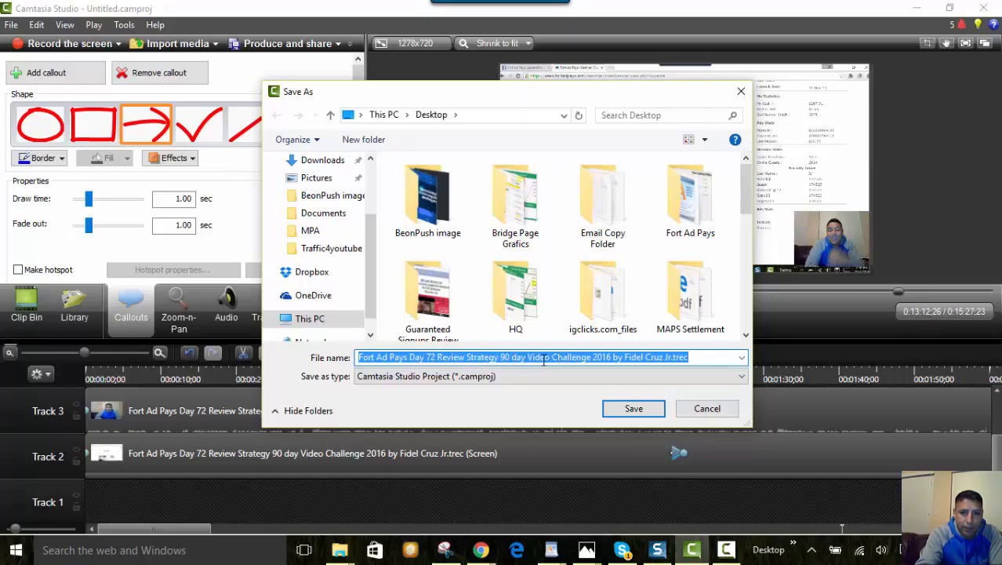
{"action": "left_click_drag", "start_coordinate": [544, 359], "coordinate": [551, 322]}
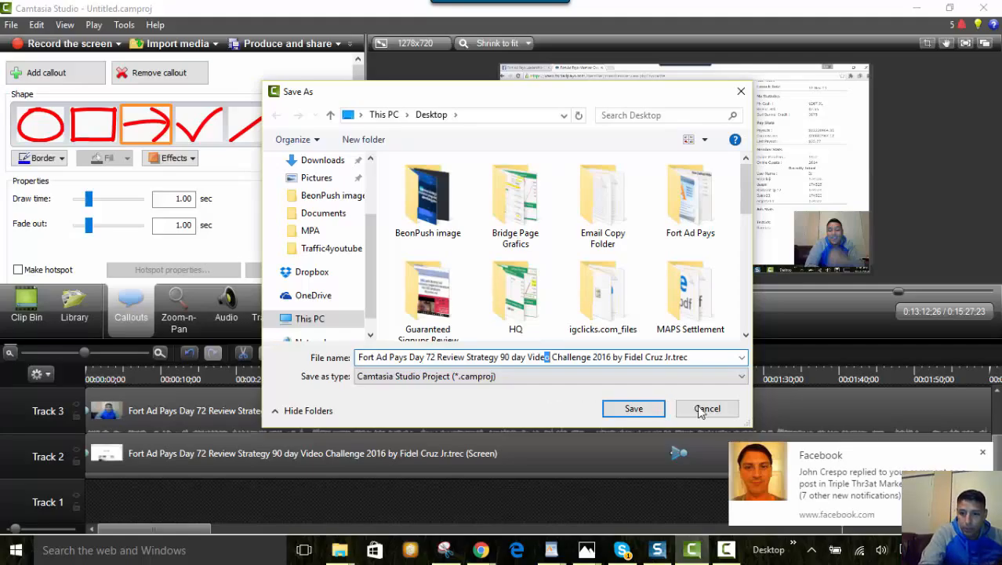
Save the project to the Desktop, replacing the existing file of that name, and set the playhead to 0:01:21;18
{"action": "left_click", "coordinate": [984, 454]}
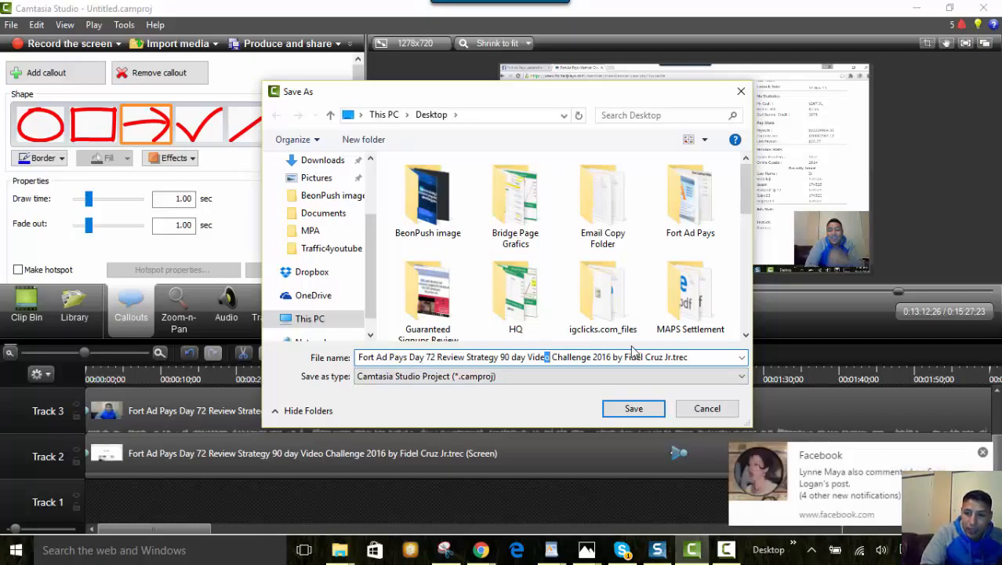
{"action": "left_click", "coordinate": [673, 377]}
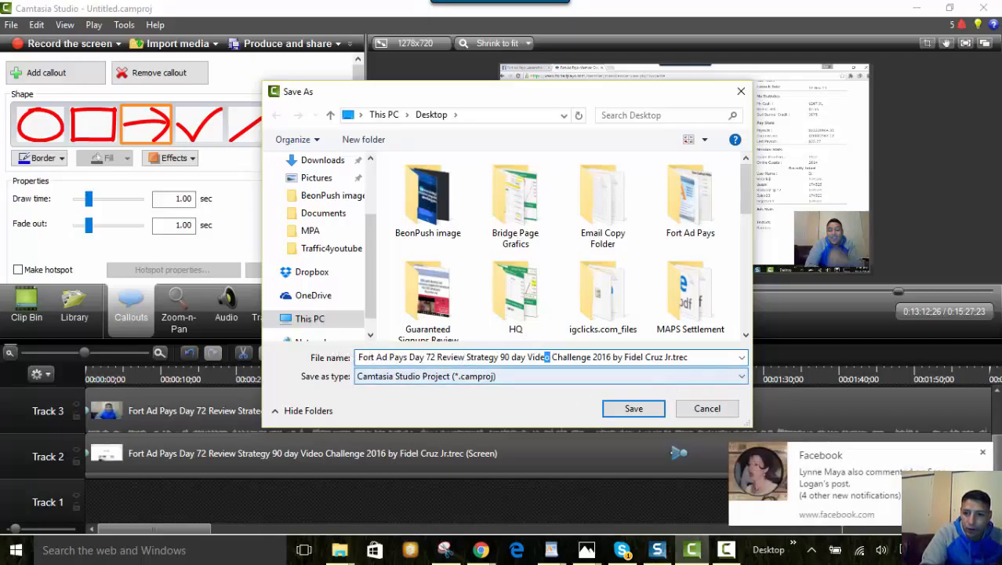
{"action": "left_click", "coordinate": [983, 455]}
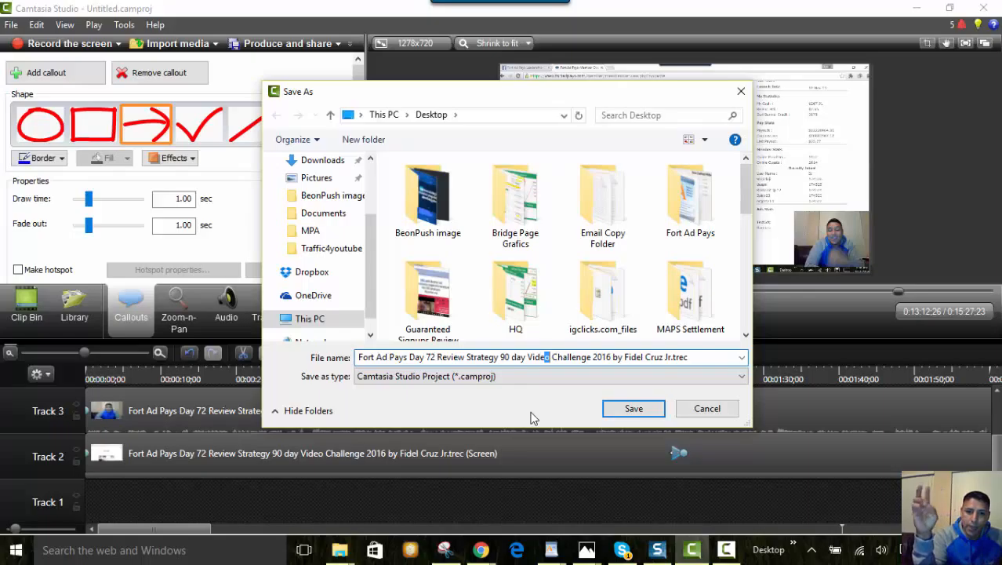
{"action": "left_click", "coordinate": [630, 411]}
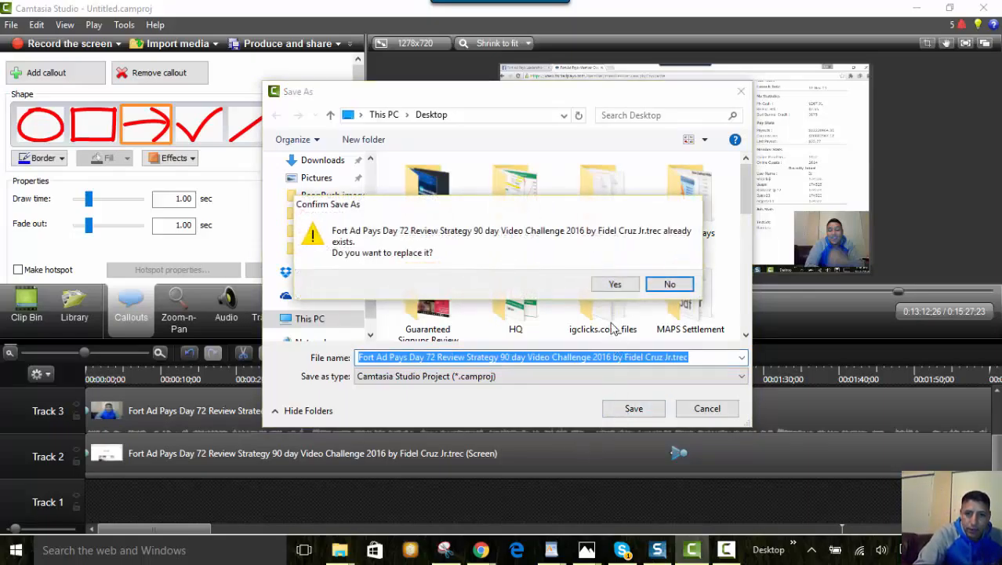
{"action": "left_click", "coordinate": [618, 287]}
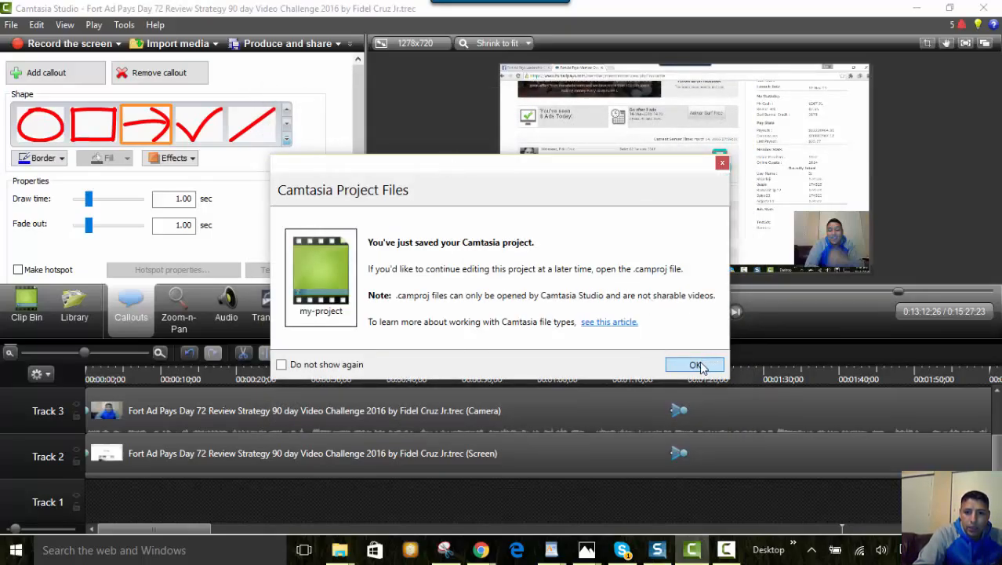
{"action": "left_click", "coordinate": [696, 365]}
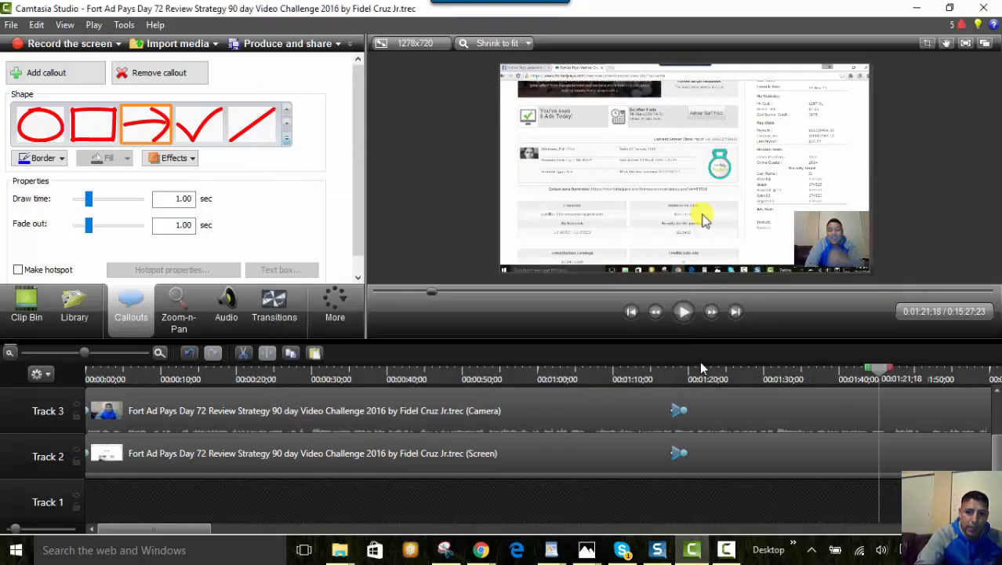
{"action": "left_click", "coordinate": [701, 367]}
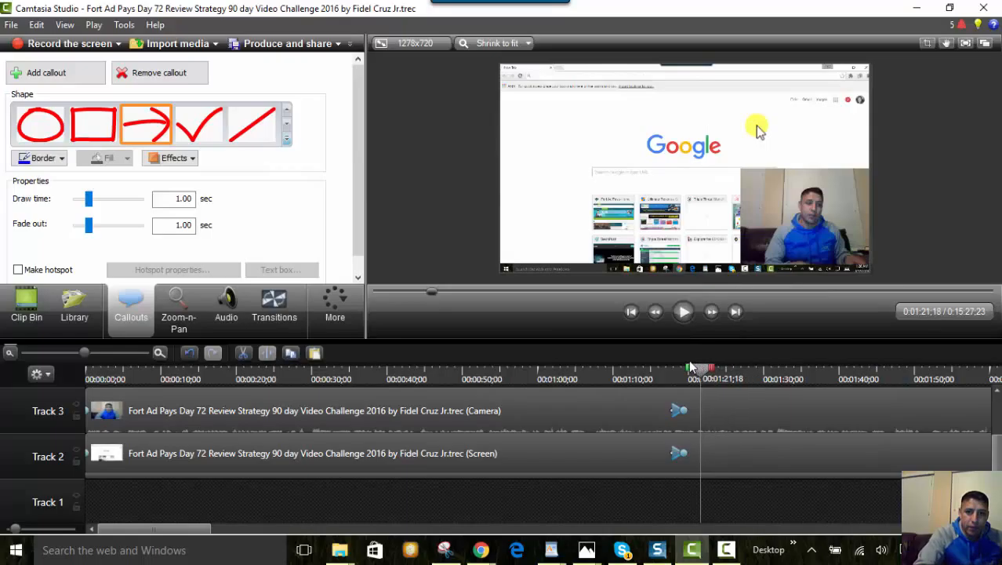
Start producing the video with the Share to YouTube preset and continue to the upload details
{"action": "left_click", "coordinate": [291, 47]}
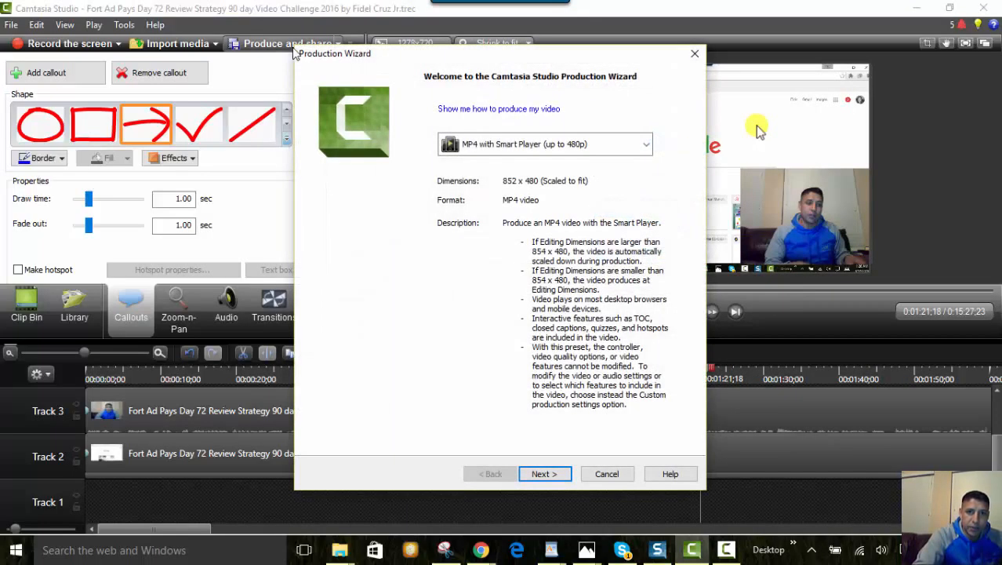
{"action": "left_click", "coordinate": [600, 151]}
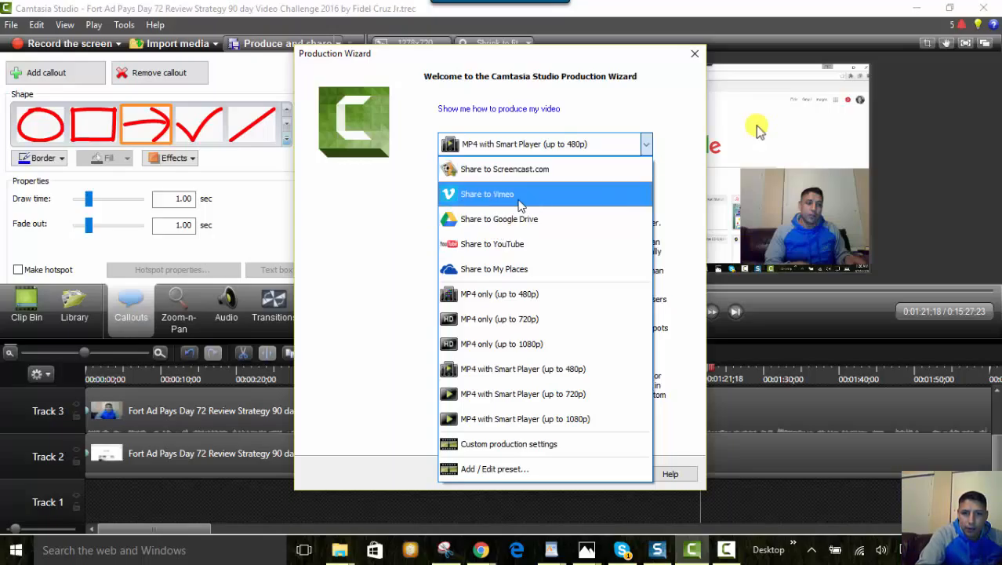
{"action": "left_click", "coordinate": [483, 246]}
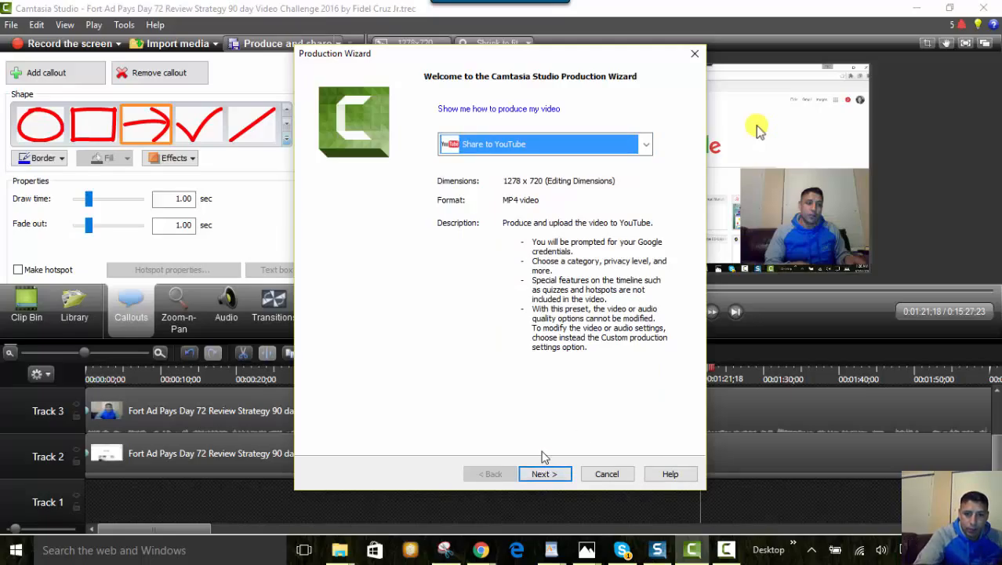
{"action": "left_click", "coordinate": [547, 475]}
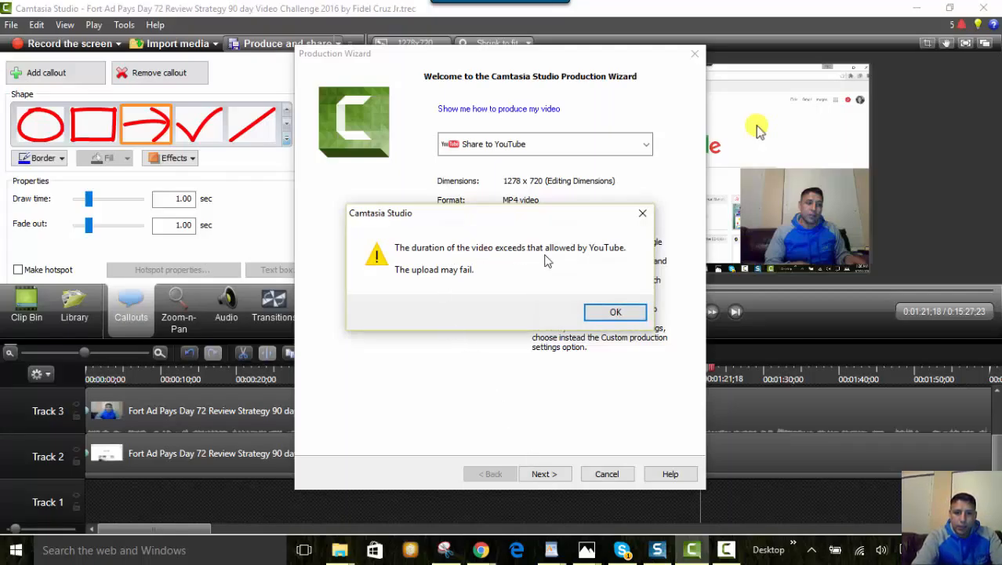
{"action": "left_click", "coordinate": [612, 312]}
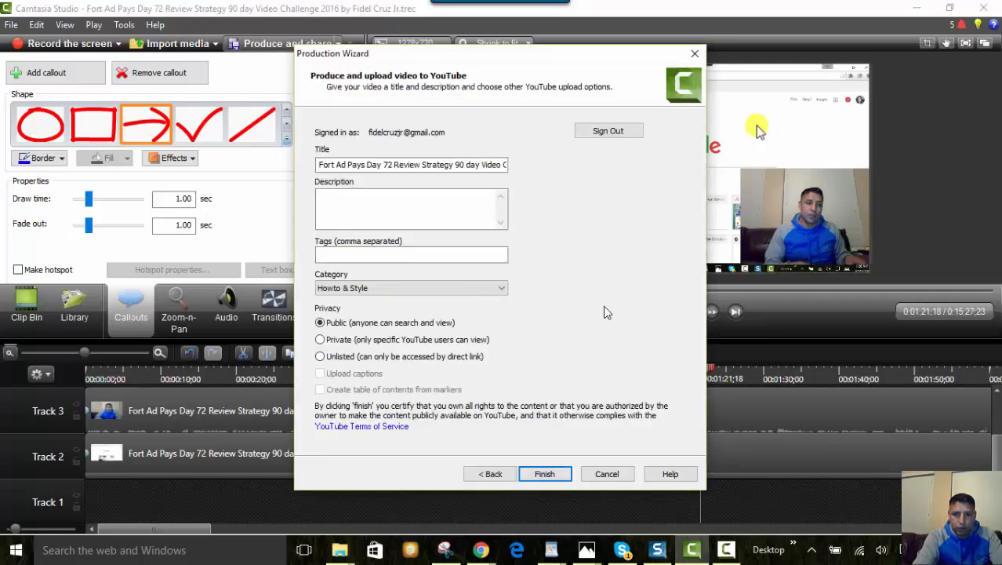
{"action": "left_click", "coordinate": [390, 202]}
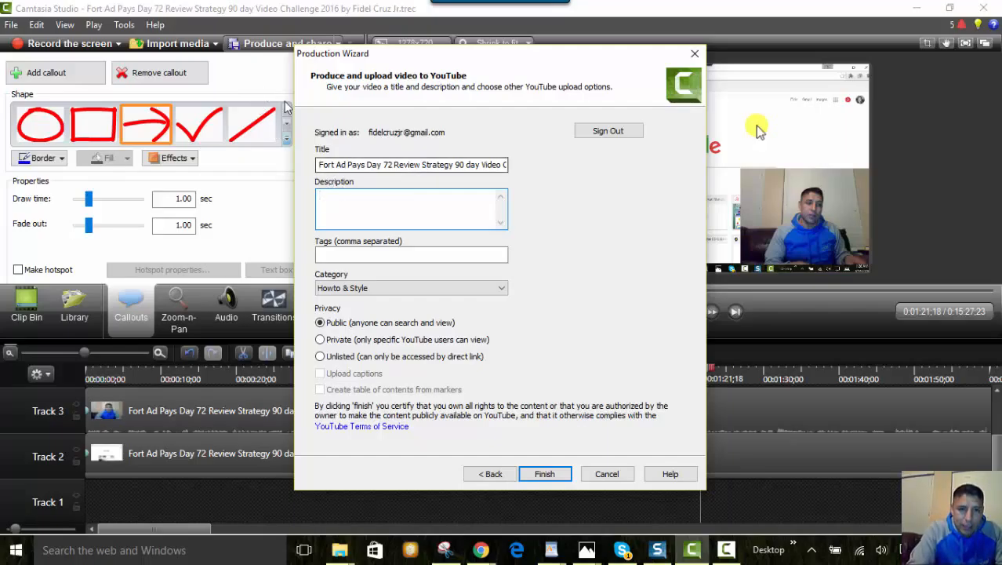
{"action": "left_click", "coordinate": [318, 167]}
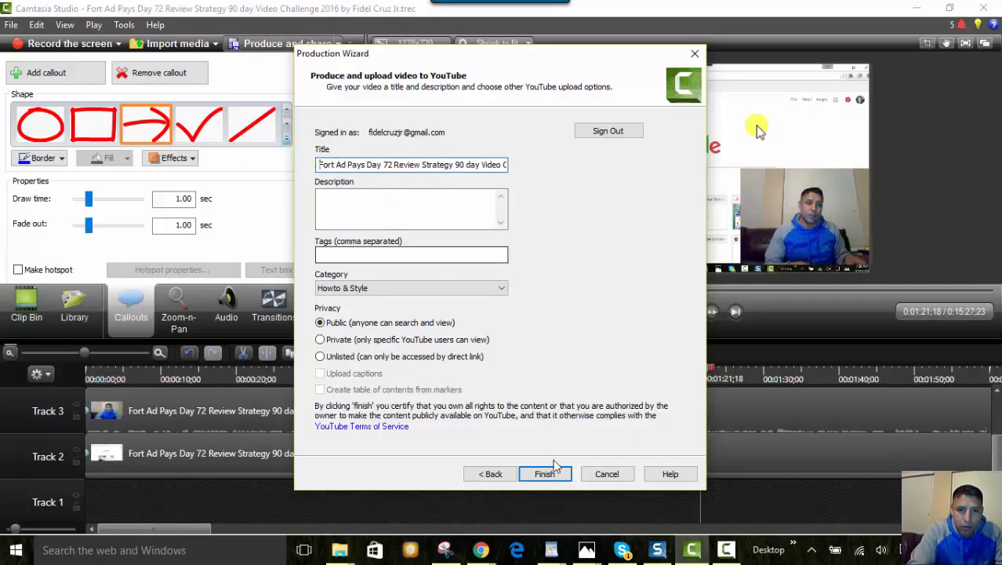
{"action": "left_click", "coordinate": [552, 551]}
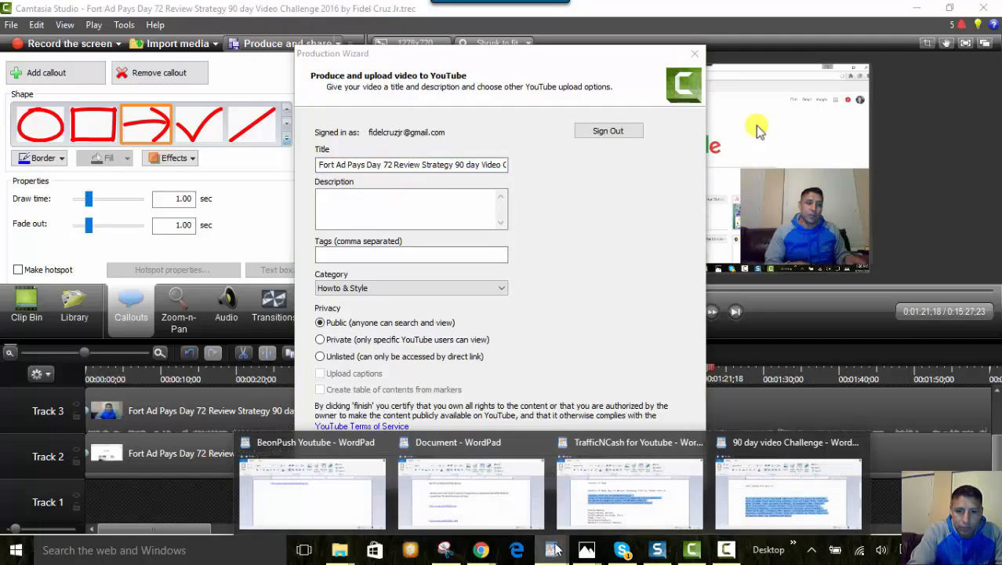
{"action": "left_click", "coordinate": [584, 509]}
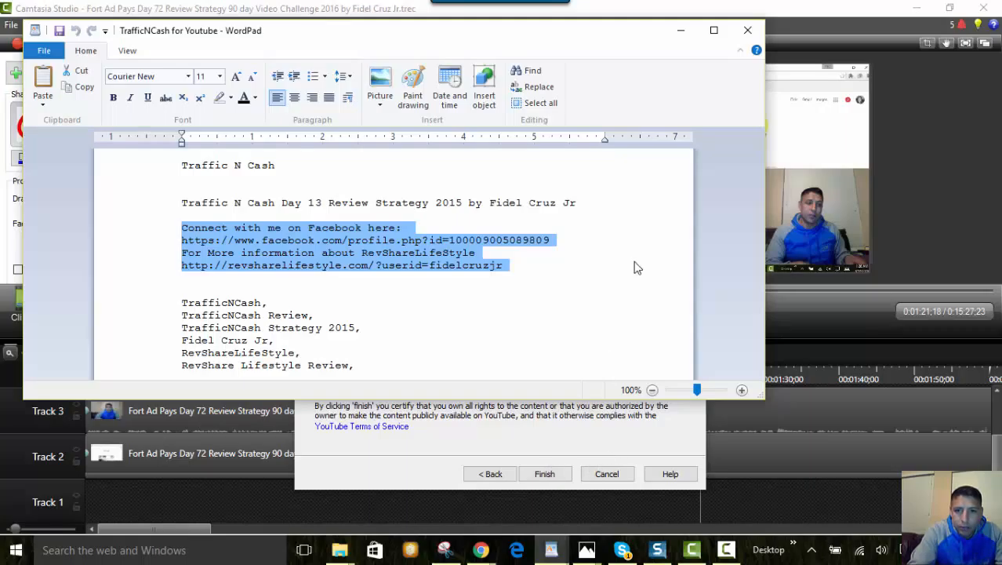
{"action": "left_click", "coordinate": [681, 30]}
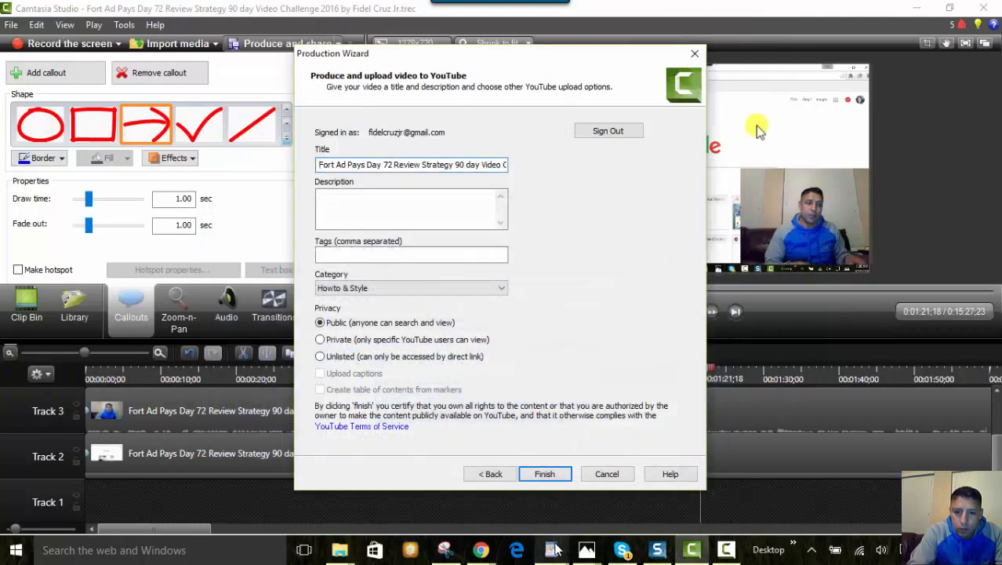
Copy the highlighted keyword list from the 90 day video Challenge WordPad document into the YouTube upload's Tags field
{"action": "mouse_move", "coordinate": [554, 549]}
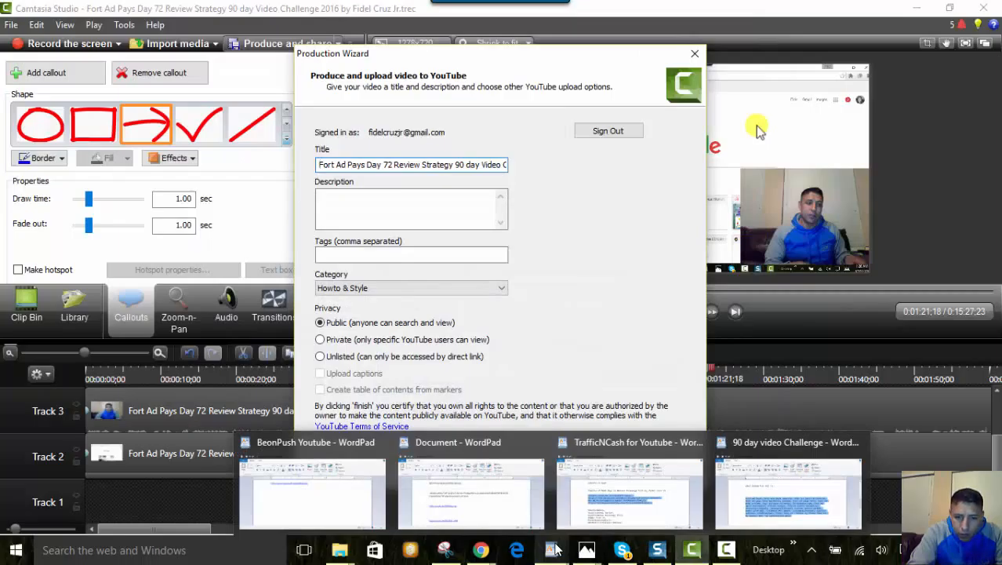
{"action": "left_click", "coordinate": [736, 507]}
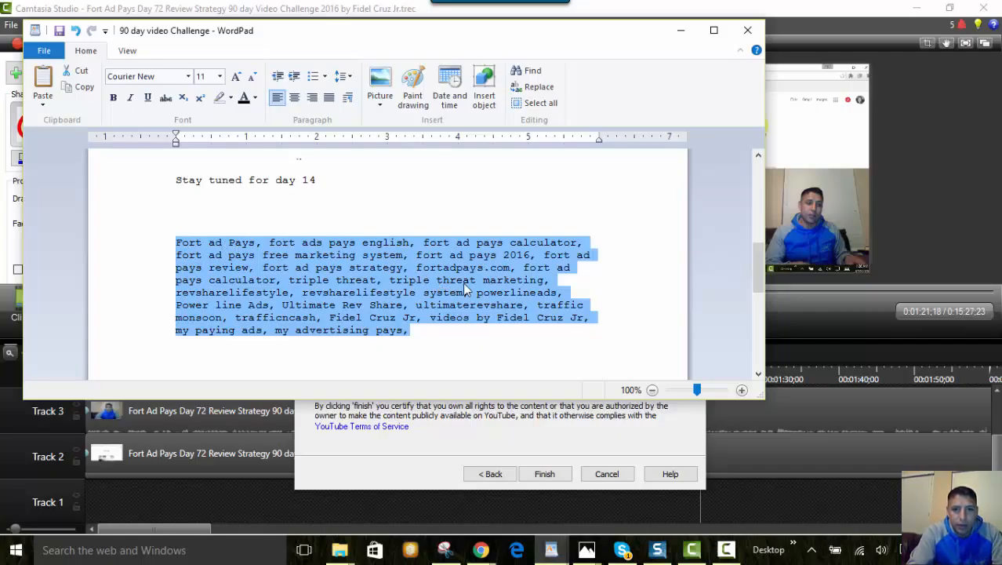
{"action": "left_click", "coordinate": [680, 30]}
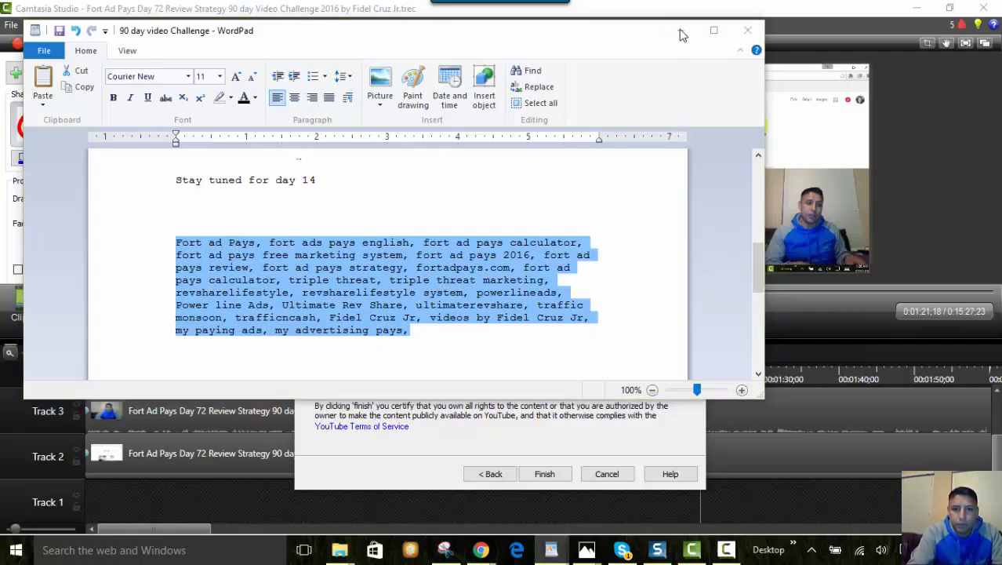
{"action": "left_click", "coordinate": [379, 254]}
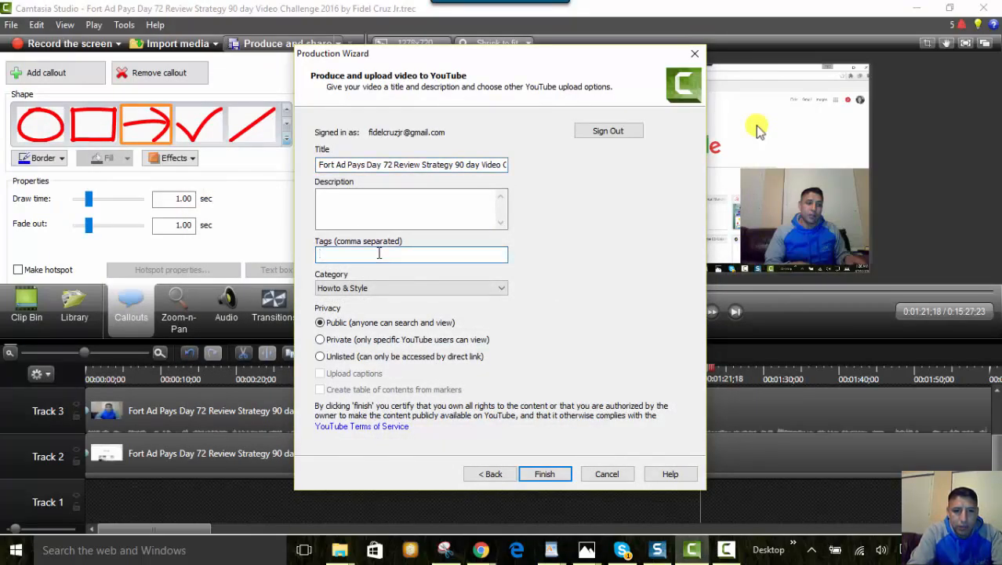
{"action": "key", "text": "ctrl+v"}
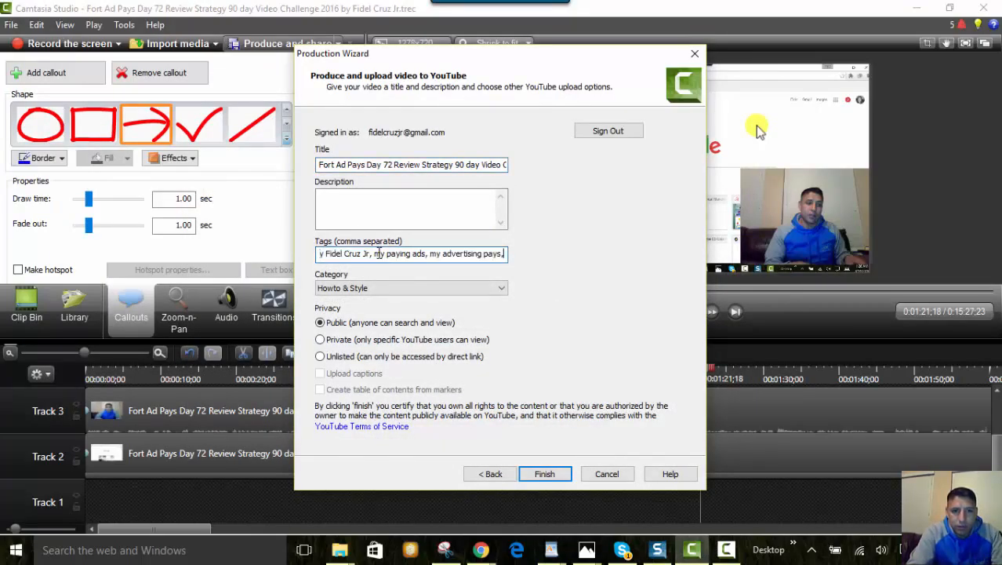
In the 90 day video Challenge WordPad document, change the description text to Fort Ad Pays day 72 and challenge Day 32
{"action": "left_click", "coordinate": [422, 208]}
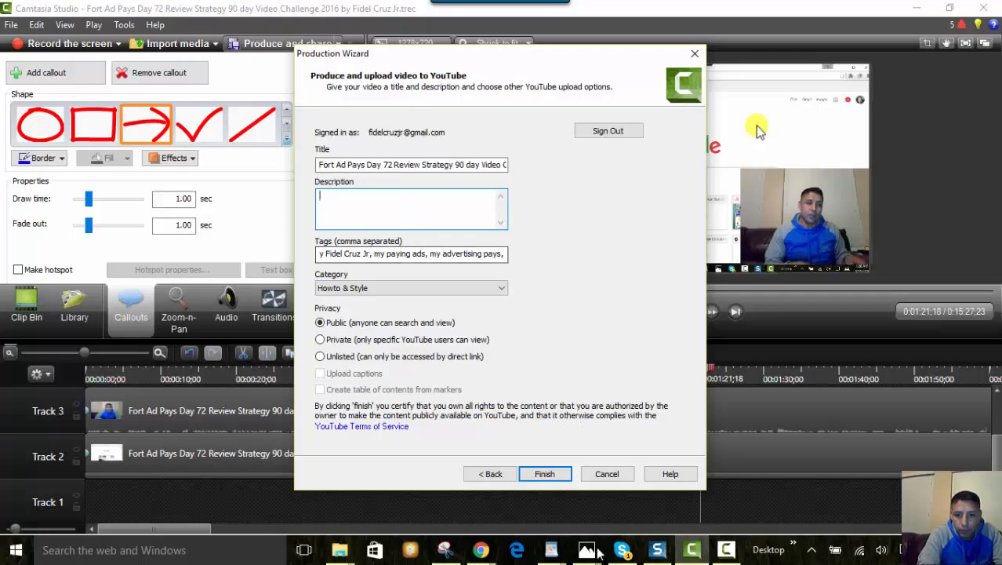
{"action": "mouse_move", "coordinate": [551, 554]}
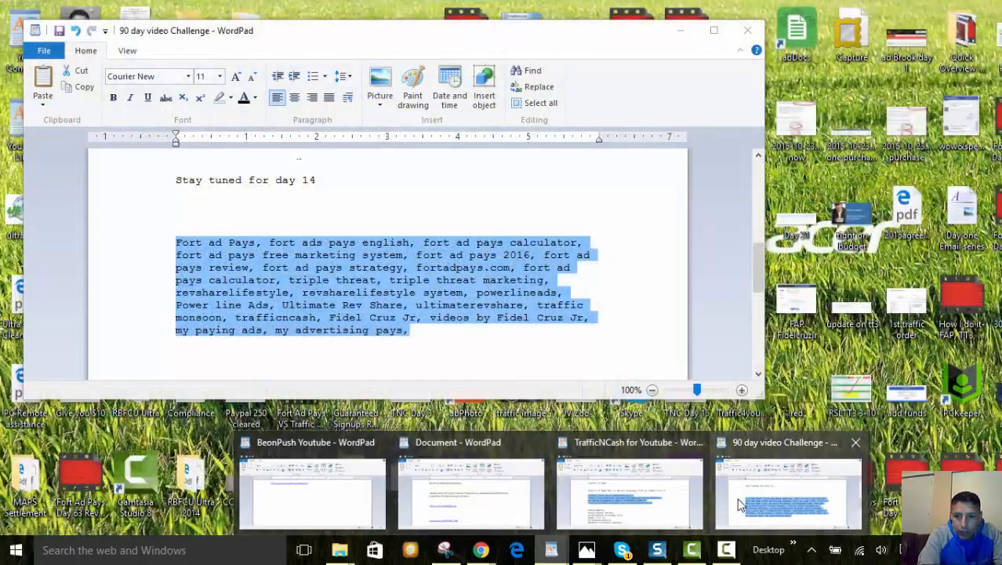
{"action": "left_click", "coordinate": [744, 505]}
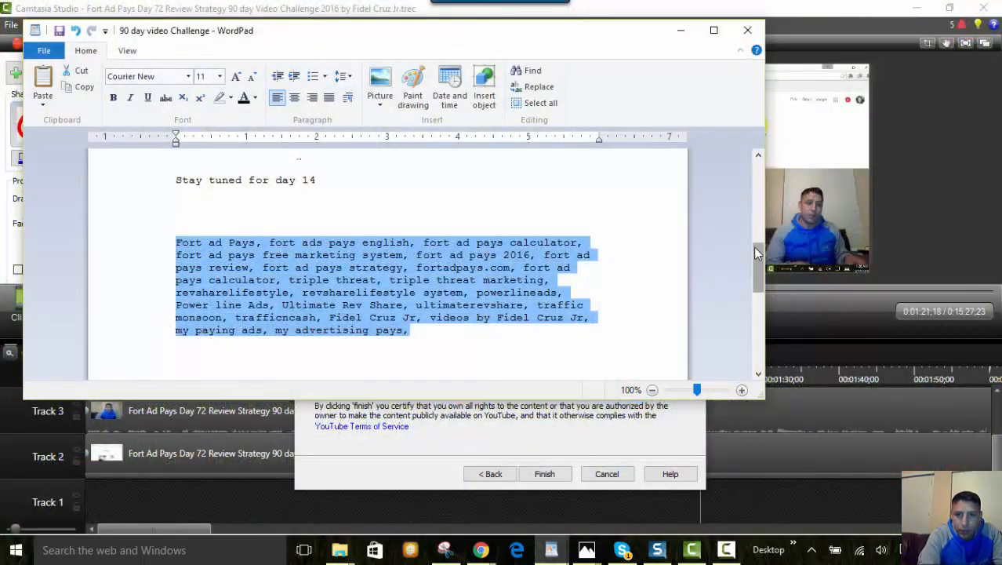
{"action": "left_click_drag", "start_coordinate": [753, 247], "coordinate": [747, 192]}
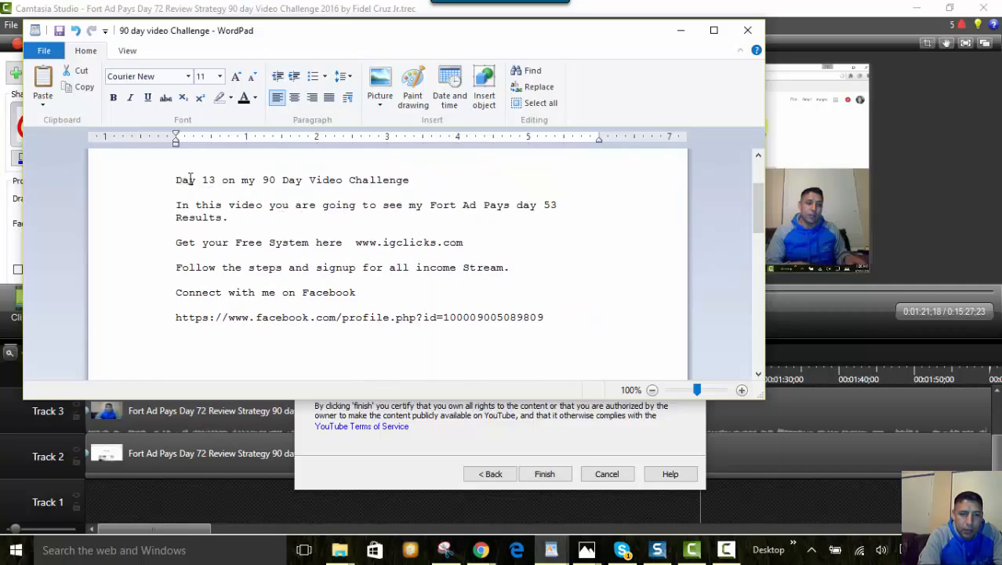
{"action": "left_click_drag", "start_coordinate": [203, 179], "coordinate": [214, 179]}
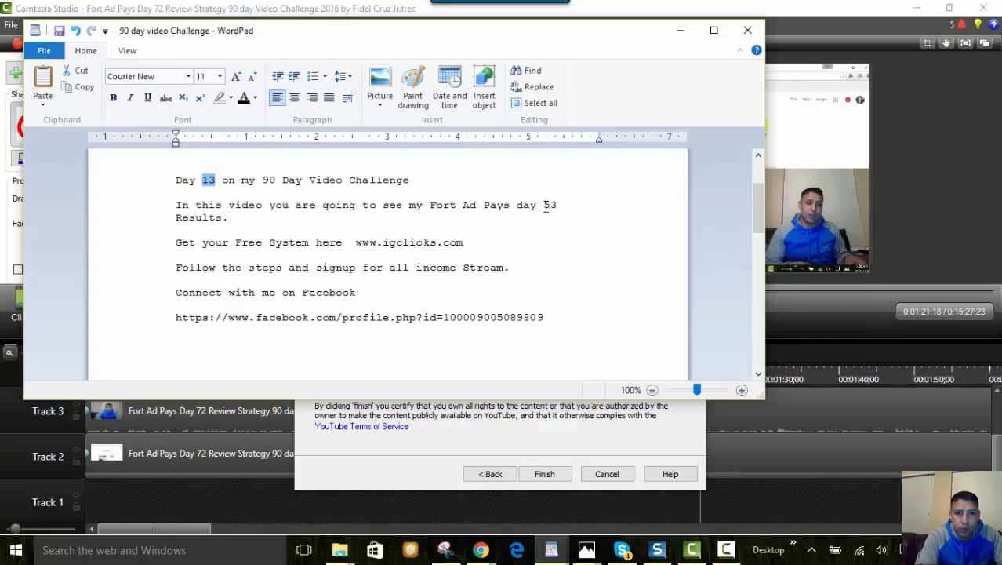
{"action": "left_click_drag", "start_coordinate": [545, 205], "coordinate": [556, 208]}
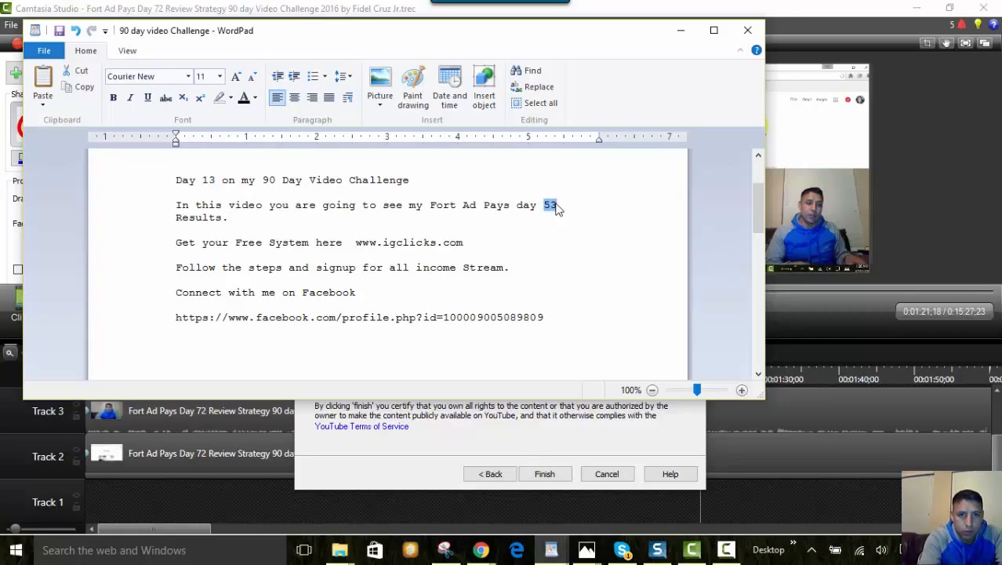
{"action": "type", "text": "72"}
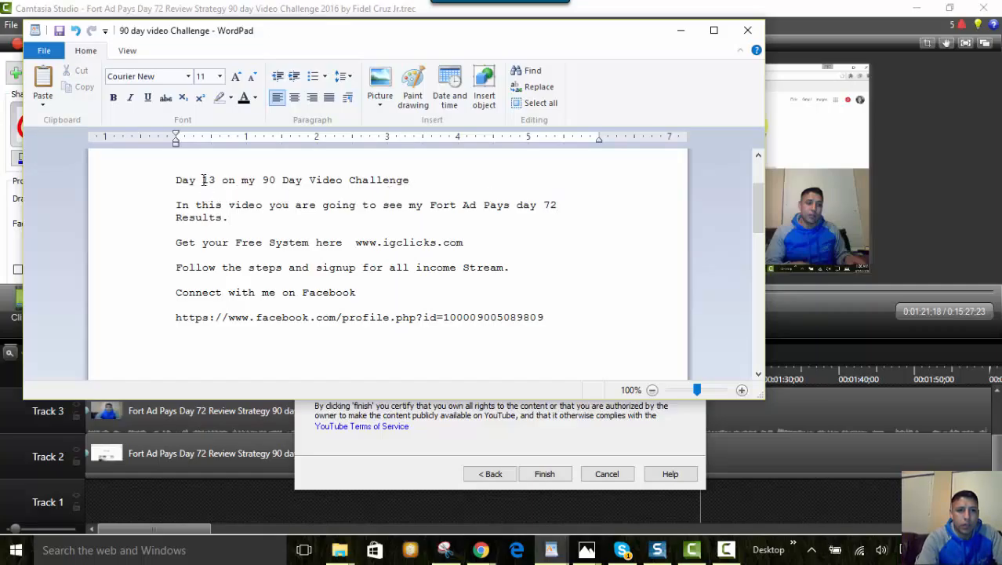
{"action": "left_click_drag", "start_coordinate": [203, 180], "coordinate": [213, 179]}
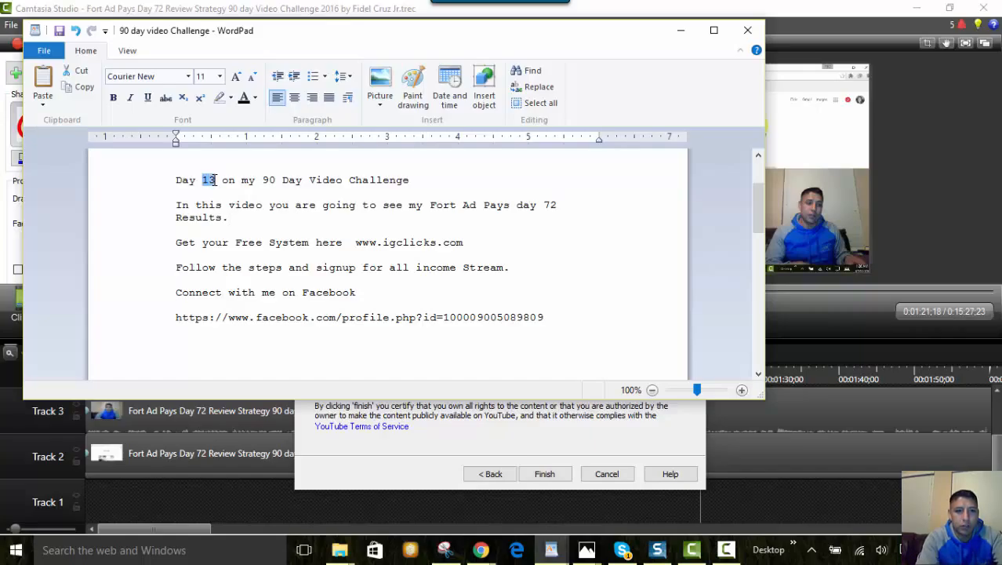
{"action": "type", "text": "32"}
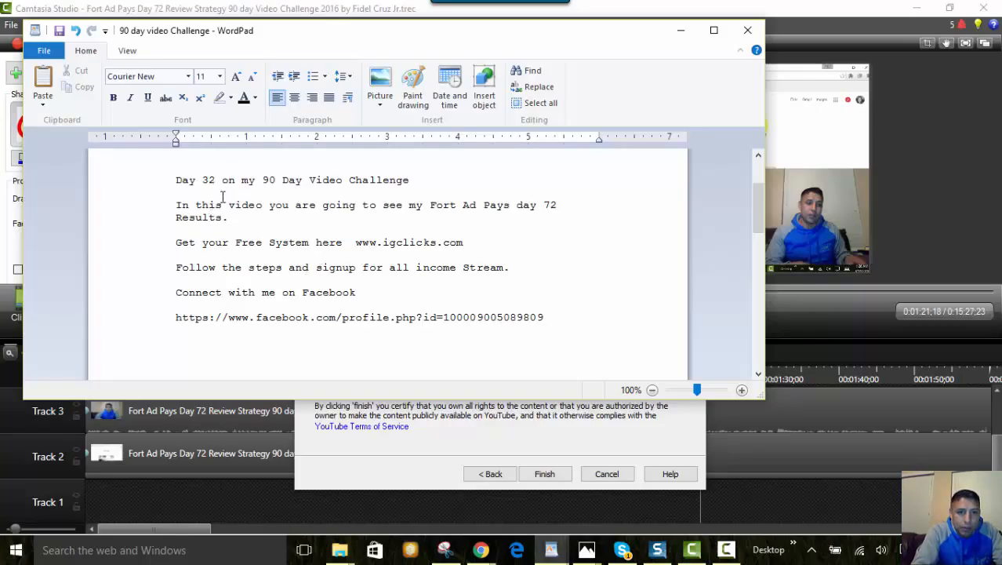
Copy the whole updated description, from the Day 32 line through the Facebook link, into the YouTube upload's Description field
{"action": "left_click_drag", "start_coordinate": [178, 179], "coordinate": [550, 317]}
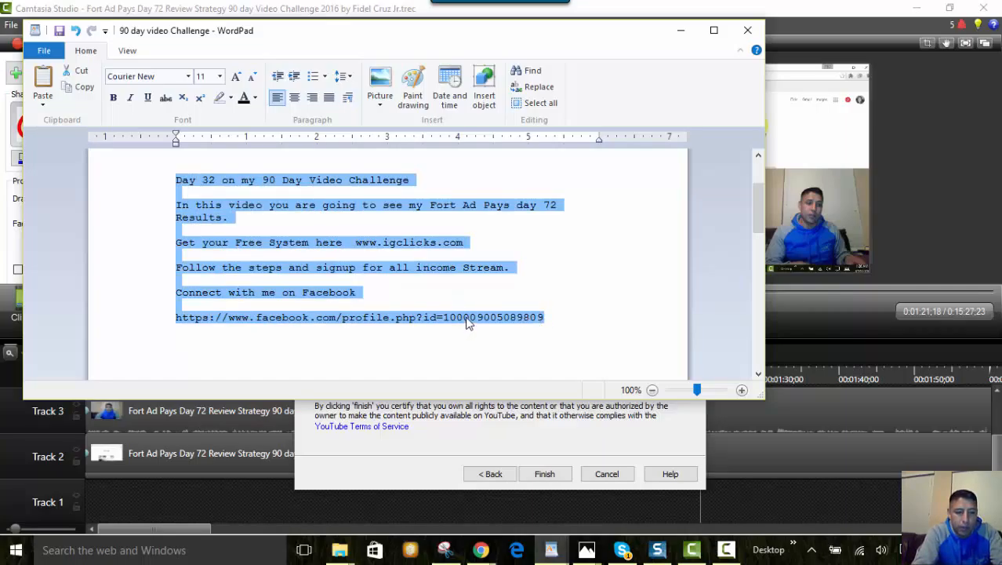
{"action": "left_click", "coordinate": [682, 35]}
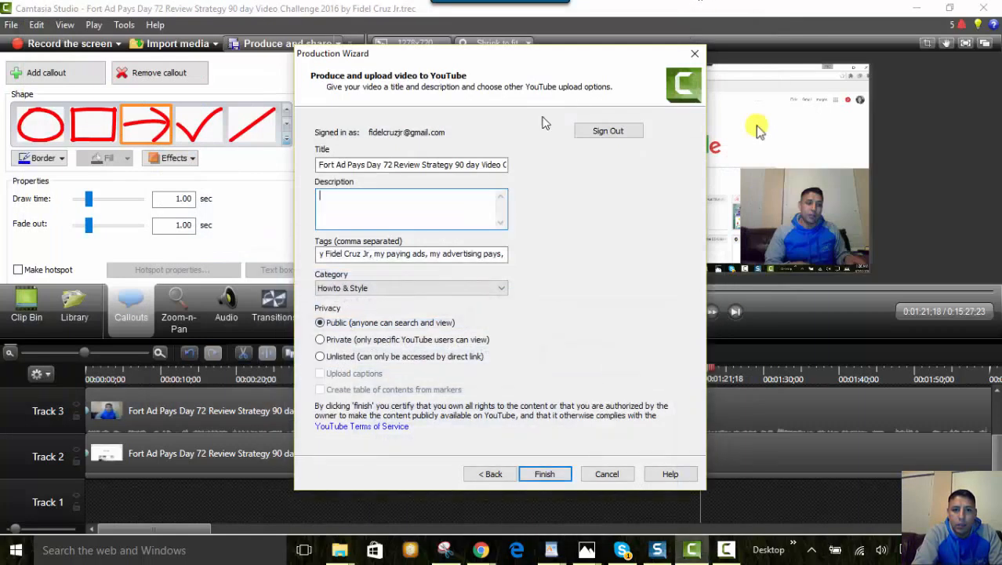
{"action": "left_click", "coordinate": [377, 203]}
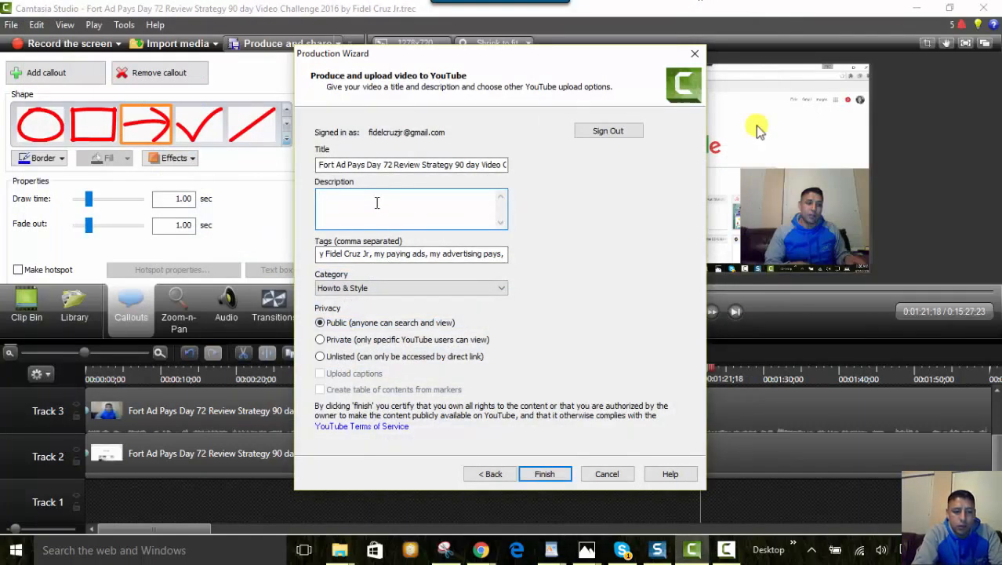
{"action": "key", "text": "ctrl+v"}
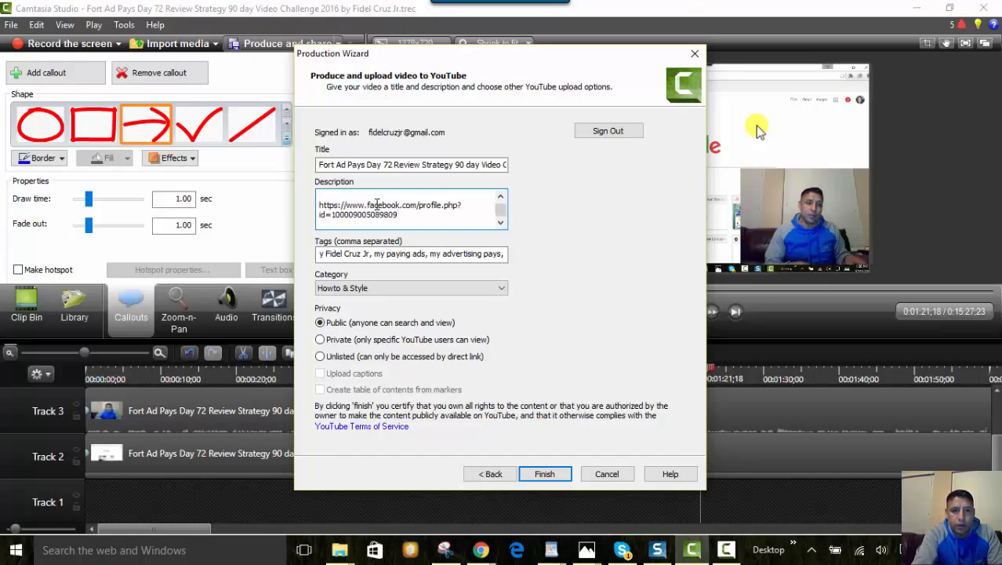
Keep Howto & Style as the category and start producing and uploading the public video to YouTube
{"action": "left_click", "coordinate": [374, 289]}
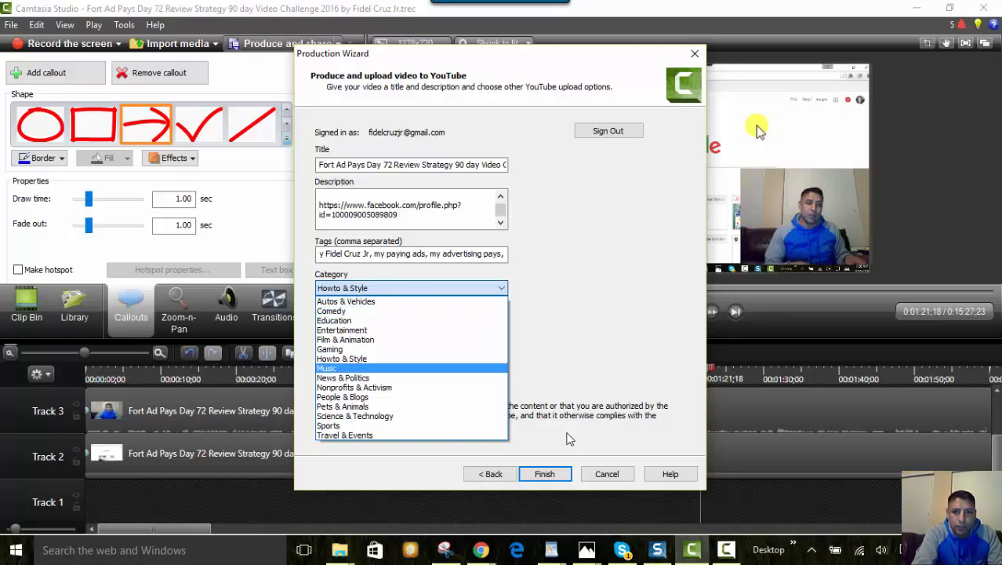
{"action": "left_click", "coordinate": [543, 476]}
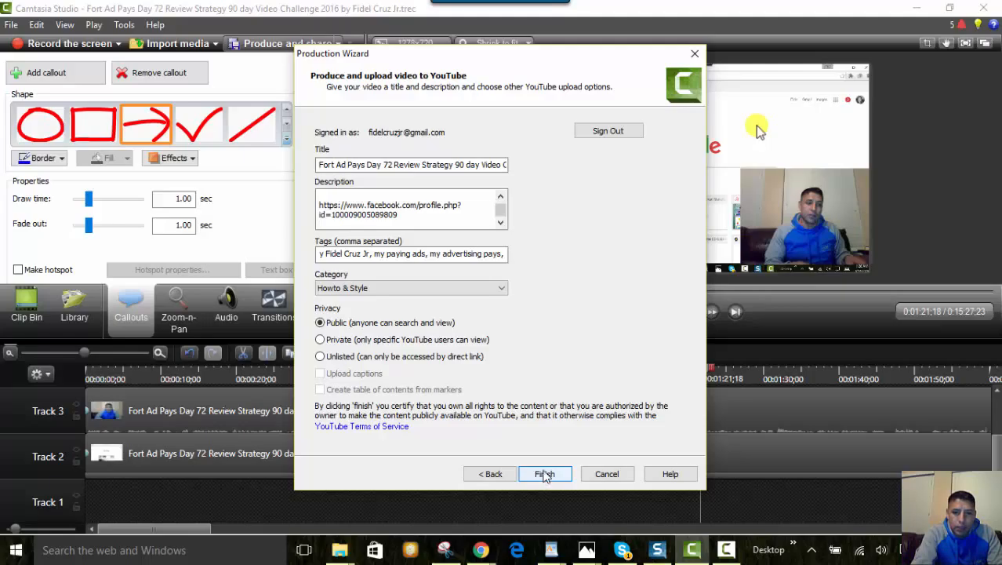
{"action": "left_click", "coordinate": [545, 476]}
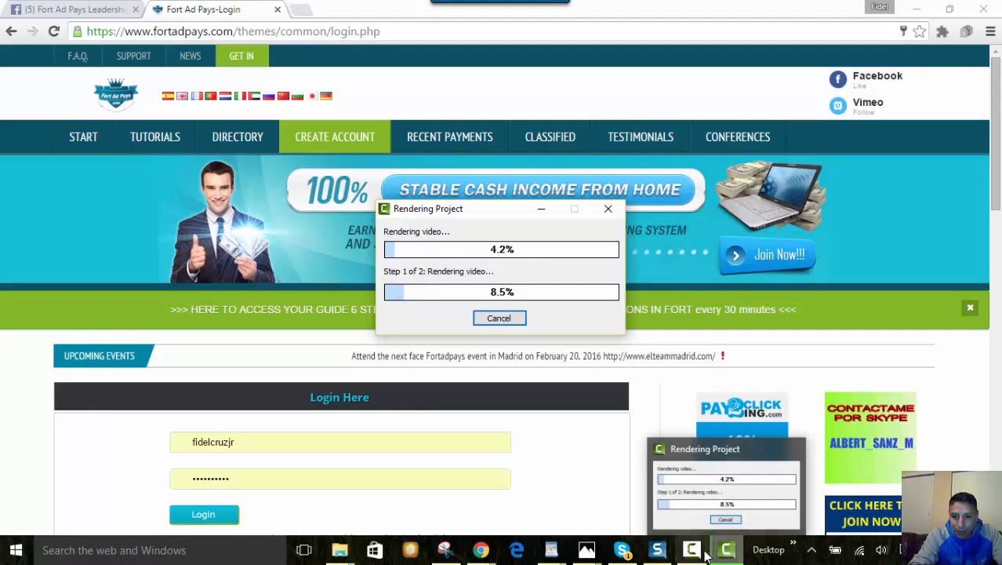
Switch to the Camtasia Recorder window while the project renders
{"action": "mouse_move", "coordinate": [695, 552]}
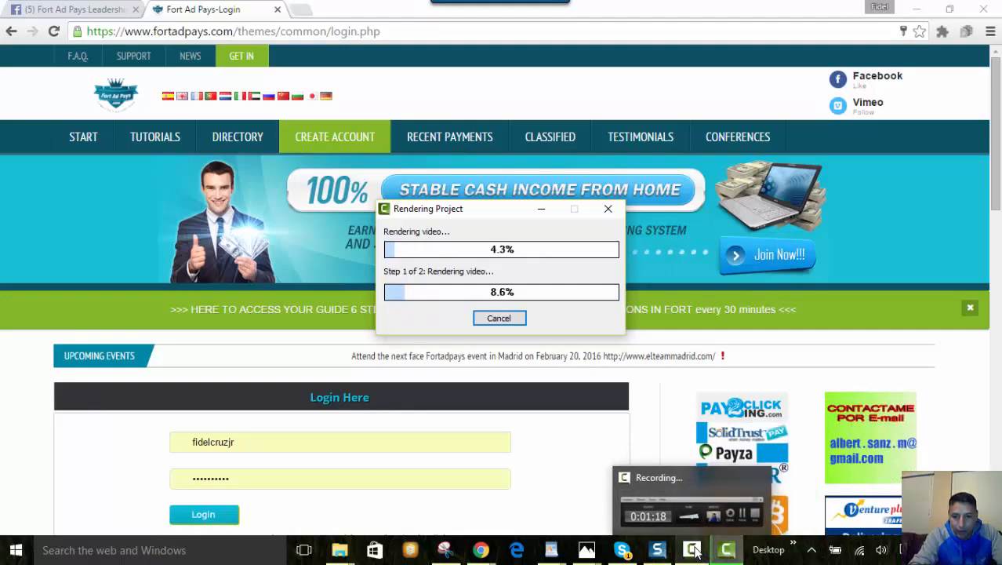
{"action": "left_click", "coordinate": [695, 551]}
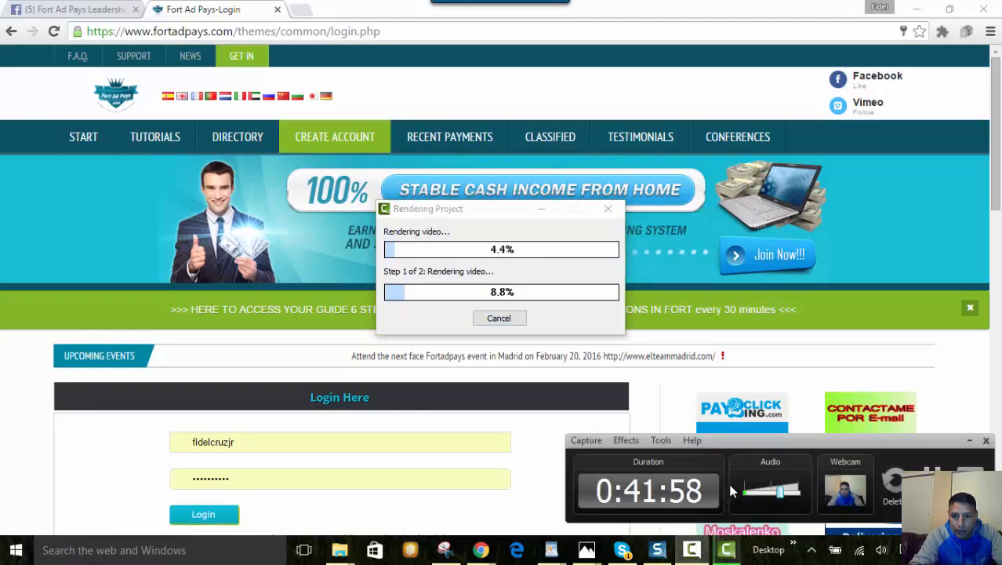